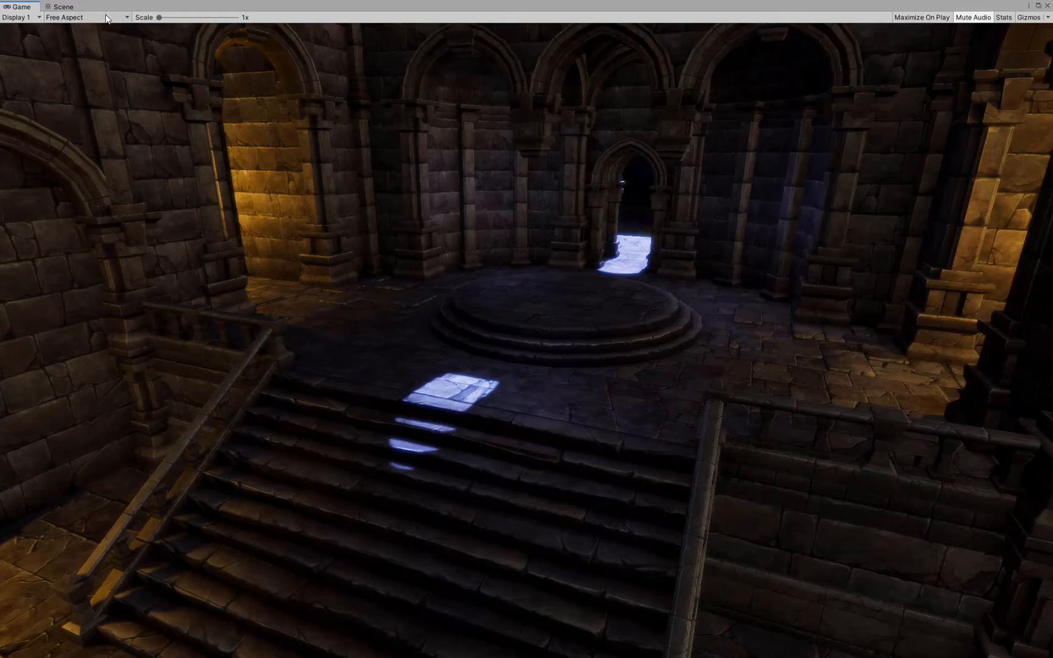
Open the Scene view and look around the lit chapel interior with the stairs and round platform
{"action": "left_click", "coordinate": [63, 6]}
{"action": "right_click_drag", "start_coordinate": [460, 312], "coordinate": [523, 357]}
{"action": "middle_click_drag", "start_coordinate": [369, 291], "coordinate": [591, 320]}
{"action": "left_click_drag", "start_coordinate": [591, 319], "coordinate": [559, 353], "text": "alt"}
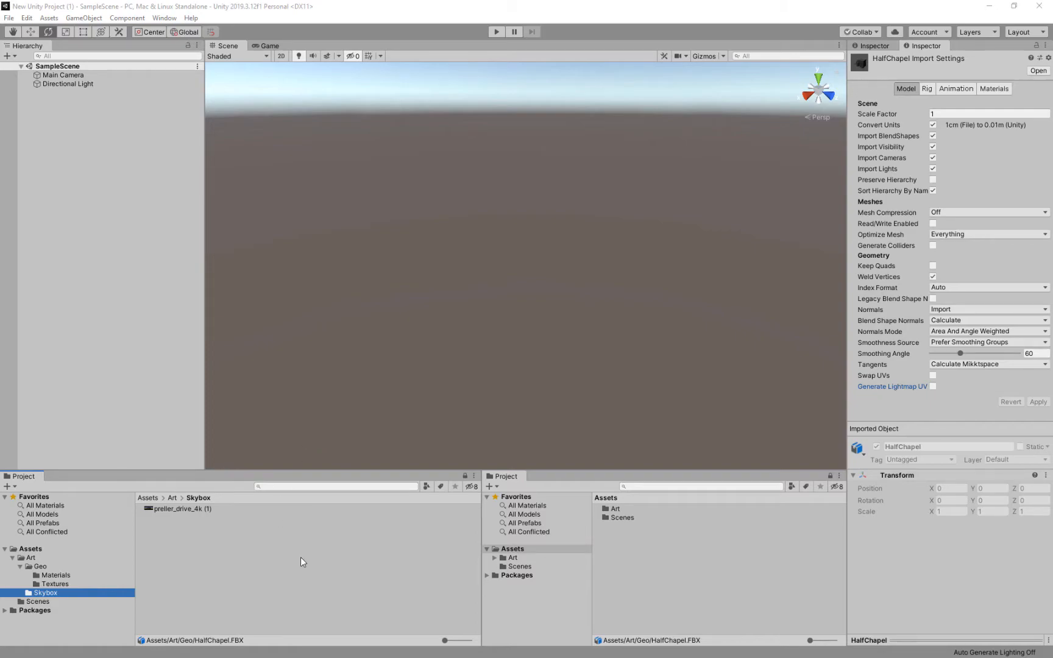
Examine the contents of the Art folder, including the Geo, Materials, Textures and Skybox folders
{"action": "left_click", "coordinate": [28, 556]}
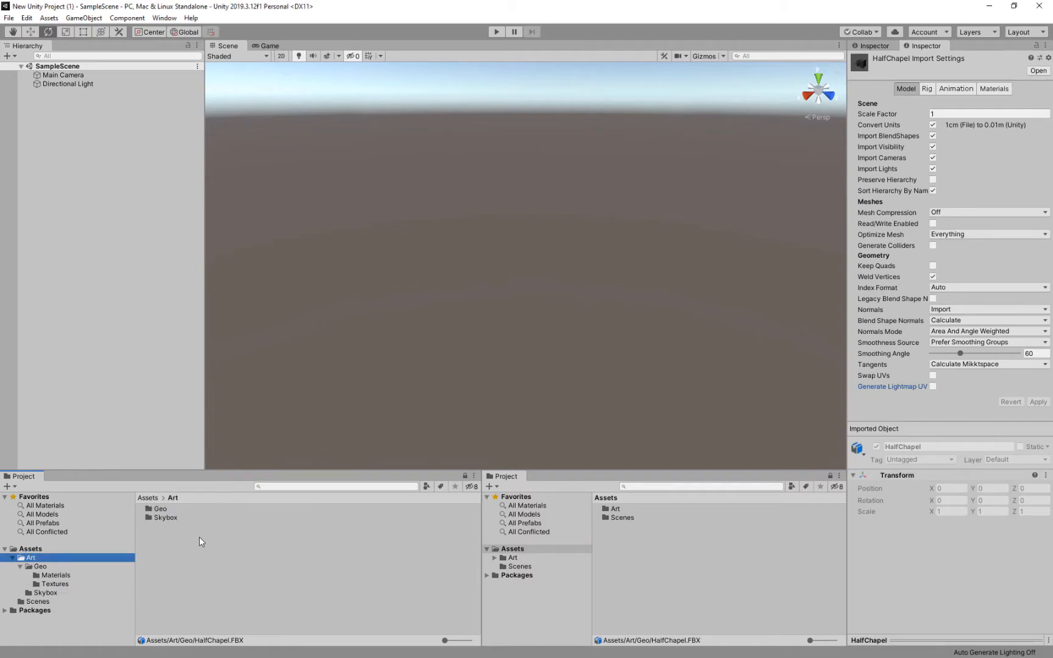
{"action": "left_click", "coordinate": [30, 568]}
{"action": "left_click", "coordinate": [45, 576]}
{"action": "left_click", "coordinate": [50, 584]}
{"action": "left_click", "coordinate": [41, 593]}
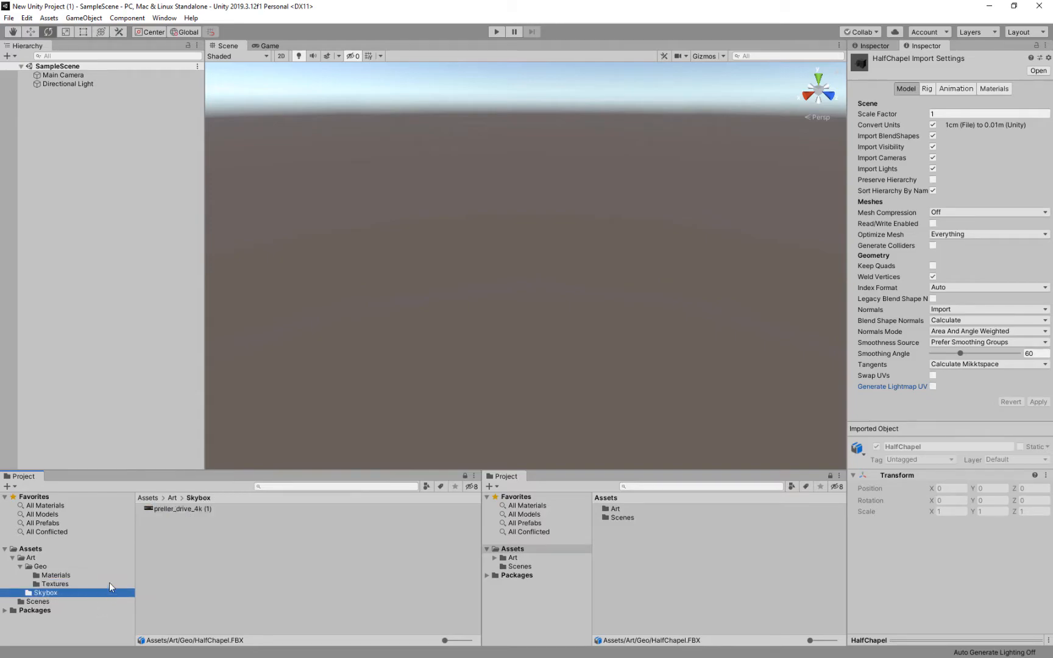
{"action": "left_click", "coordinate": [38, 567]}
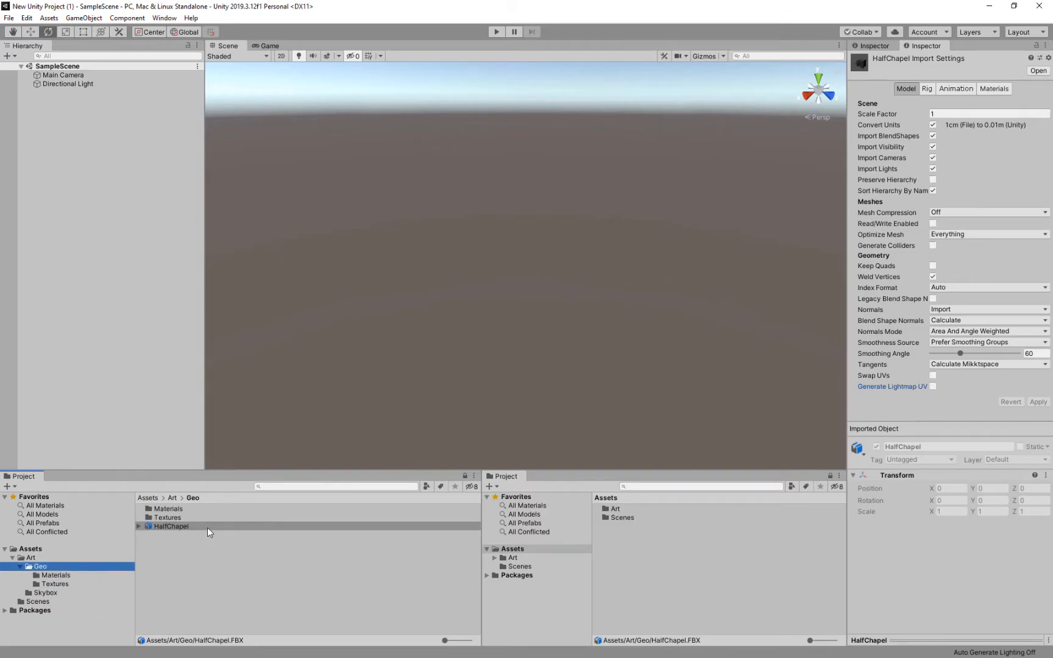
{"action": "left_click", "coordinate": [46, 583]}
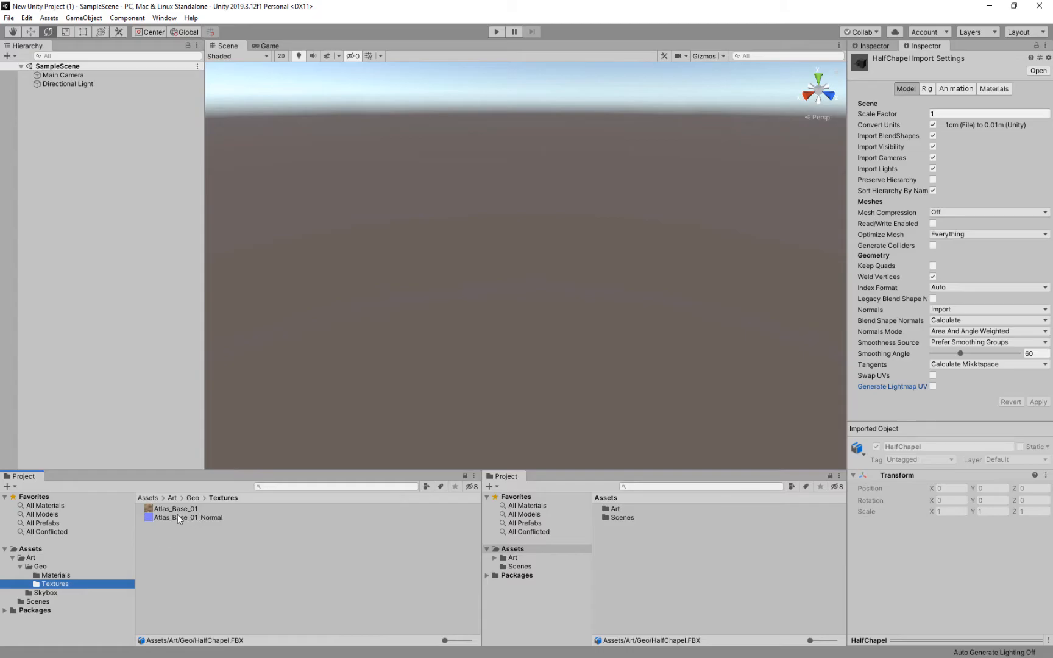
{"action": "left_click", "coordinate": [61, 574]}
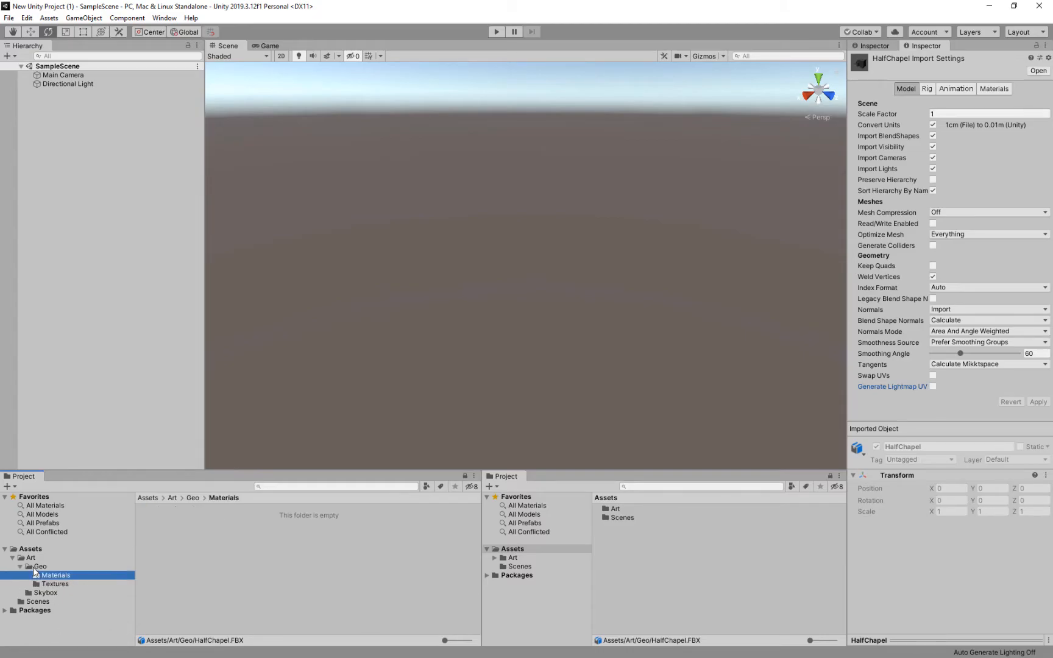
{"action": "left_click", "coordinate": [37, 567]}
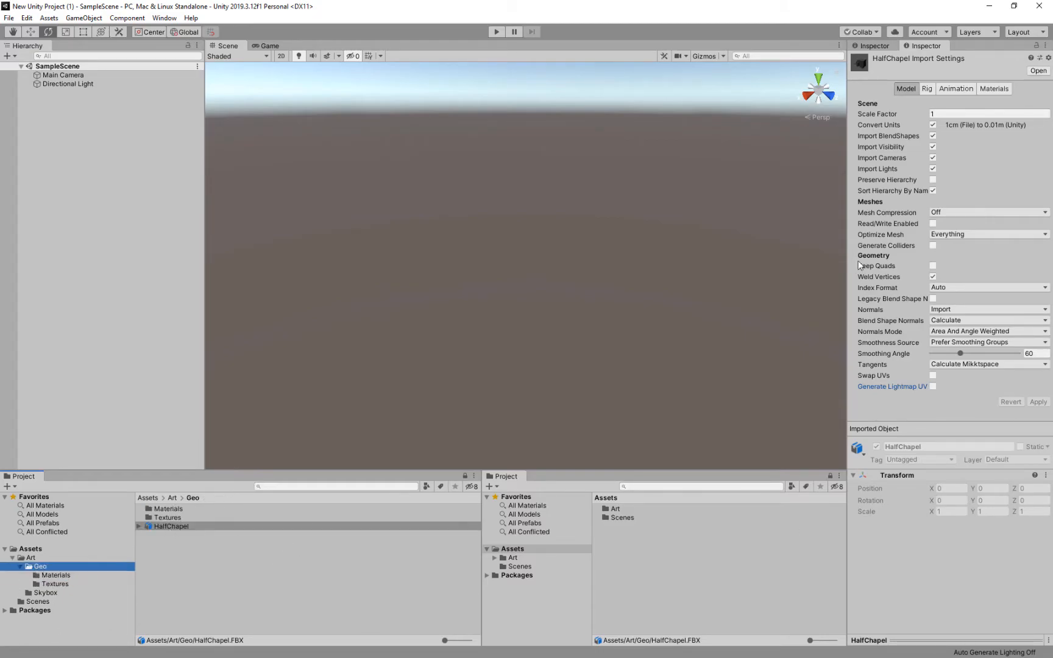
Enable lightmap UV generation for the HalfChapel model, set its material location to Use External Materials (Legacy), and apply the import settings
{"action": "left_click", "coordinate": [933, 386]}
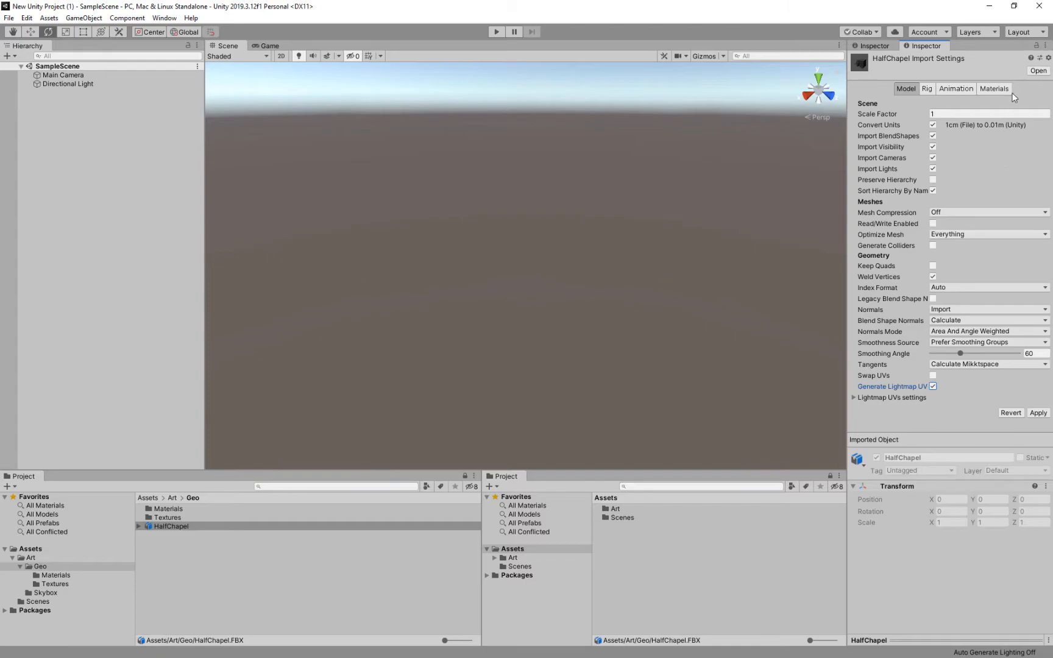
{"action": "left_click", "coordinate": [998, 86]}
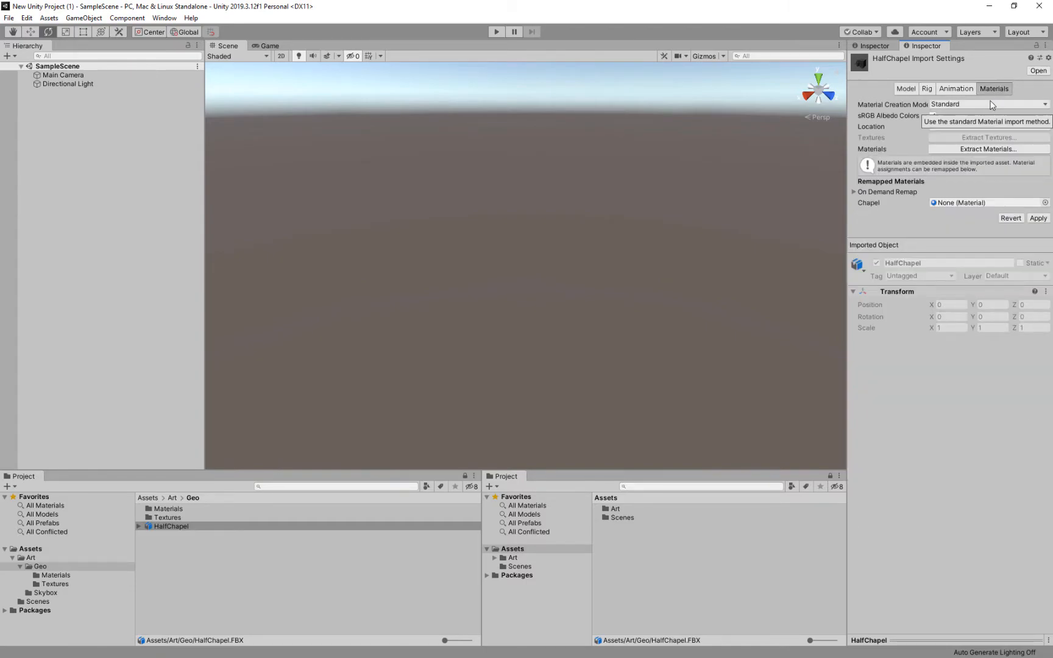
{"action": "left_click", "coordinate": [962, 126]}
{"action": "left_click", "coordinate": [977, 137]}
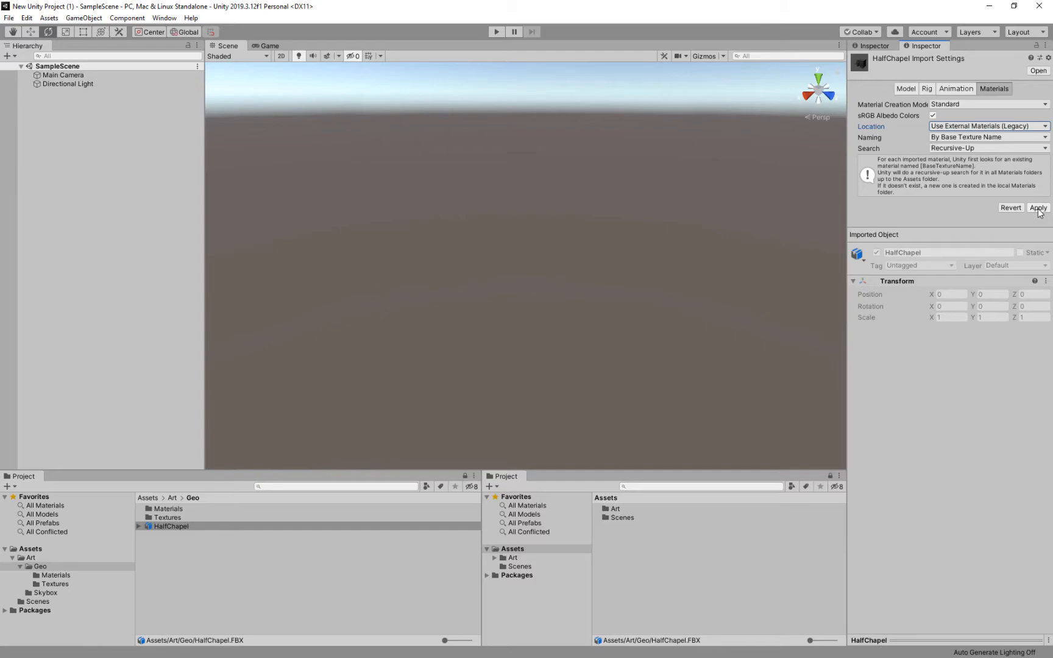
{"action": "left_click", "coordinate": [1038, 208]}
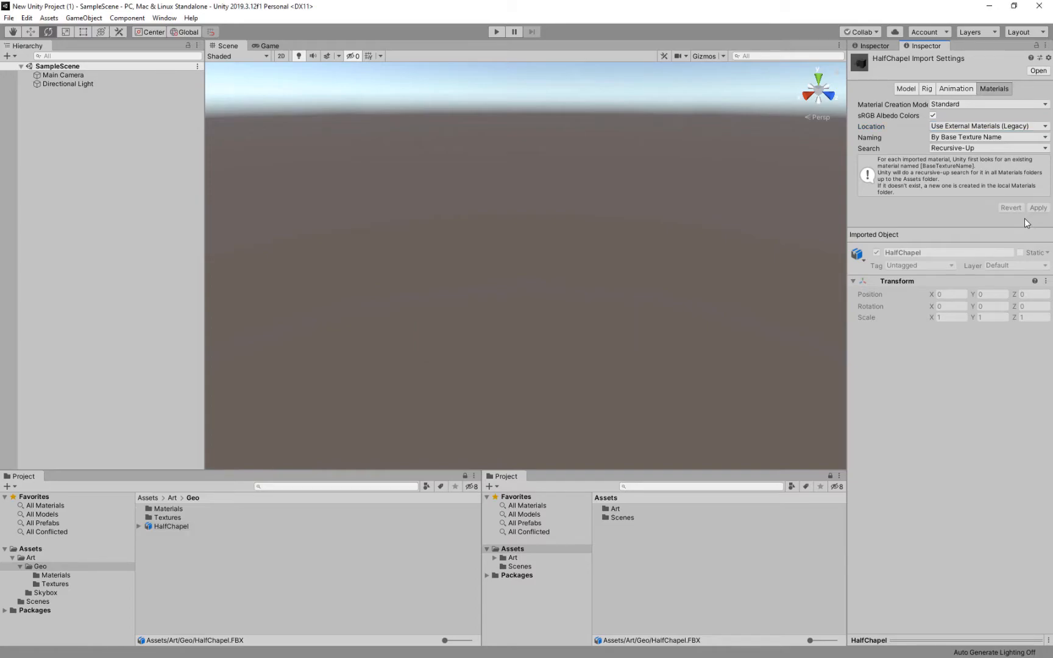
Check the Materials folder for the material generated from the HalfChapel model and return to the Geo folder
{"action": "left_click", "coordinate": [171, 509]}
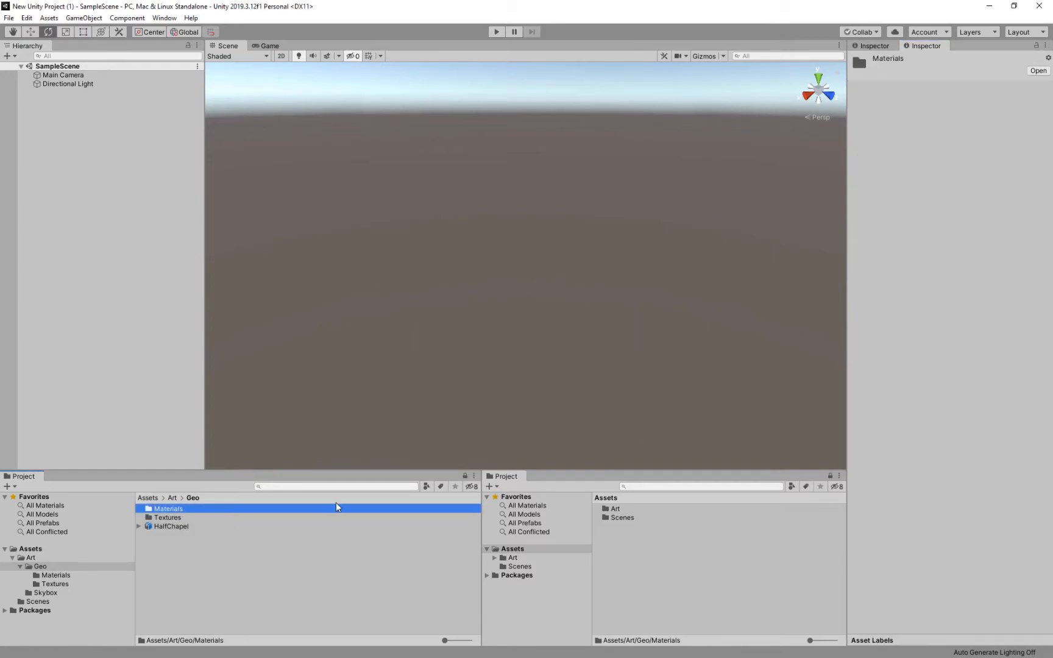
{"action": "double_click", "coordinate": [176, 509]}
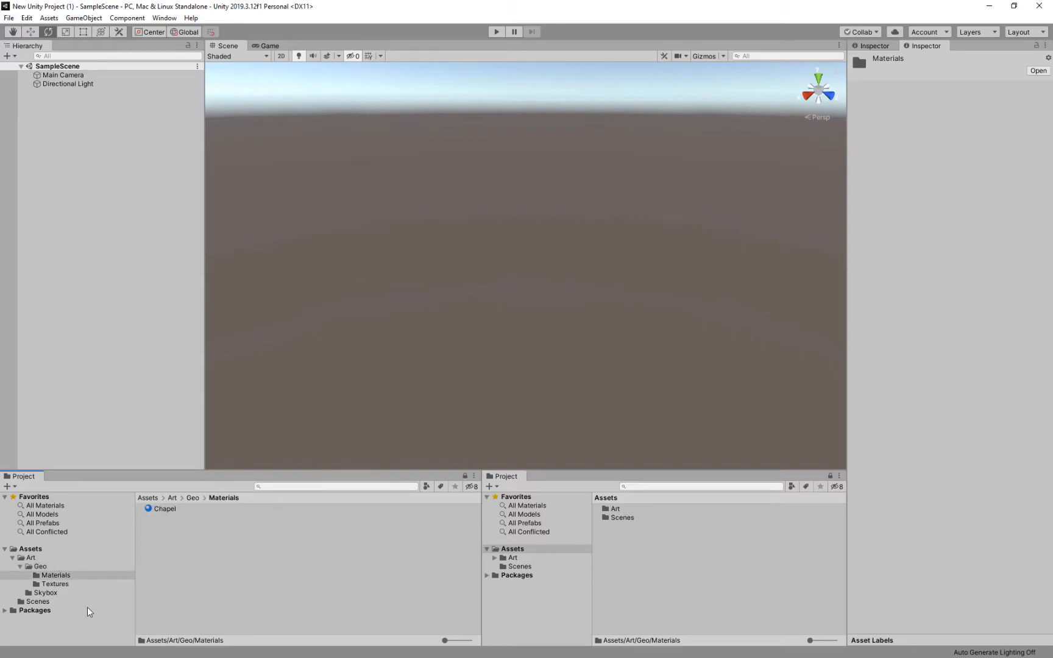
{"action": "left_click", "coordinate": [62, 568]}
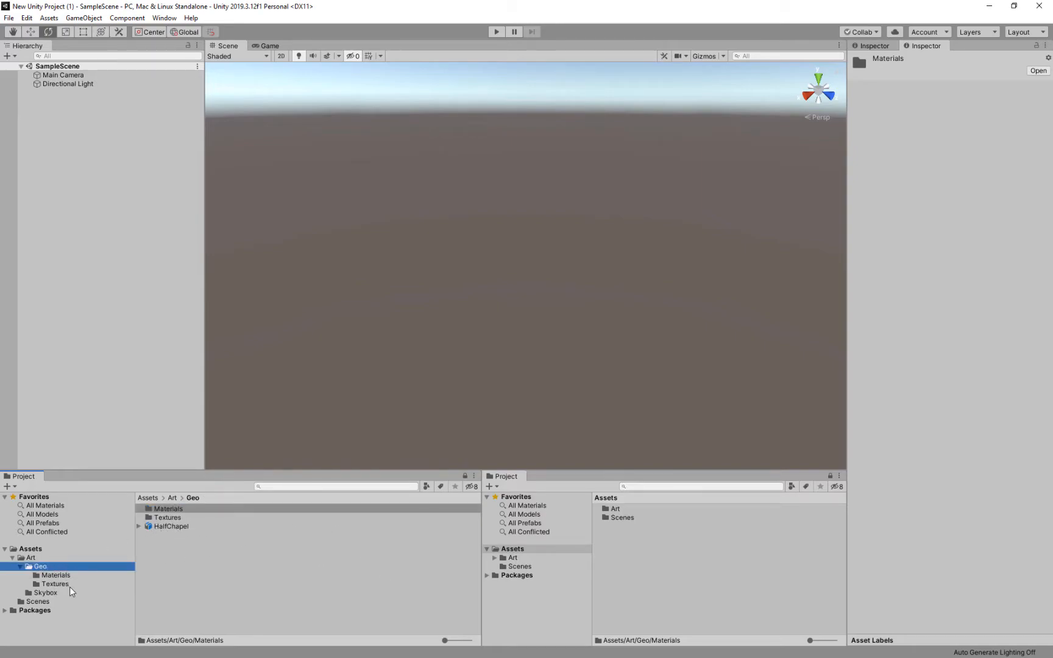
Set the preller_drive_4k (1) skybox texture to Cube shape with a 4096 max size and apply the import settings
{"action": "left_click", "coordinate": [47, 590]}
{"action": "left_click", "coordinate": [177, 509]}
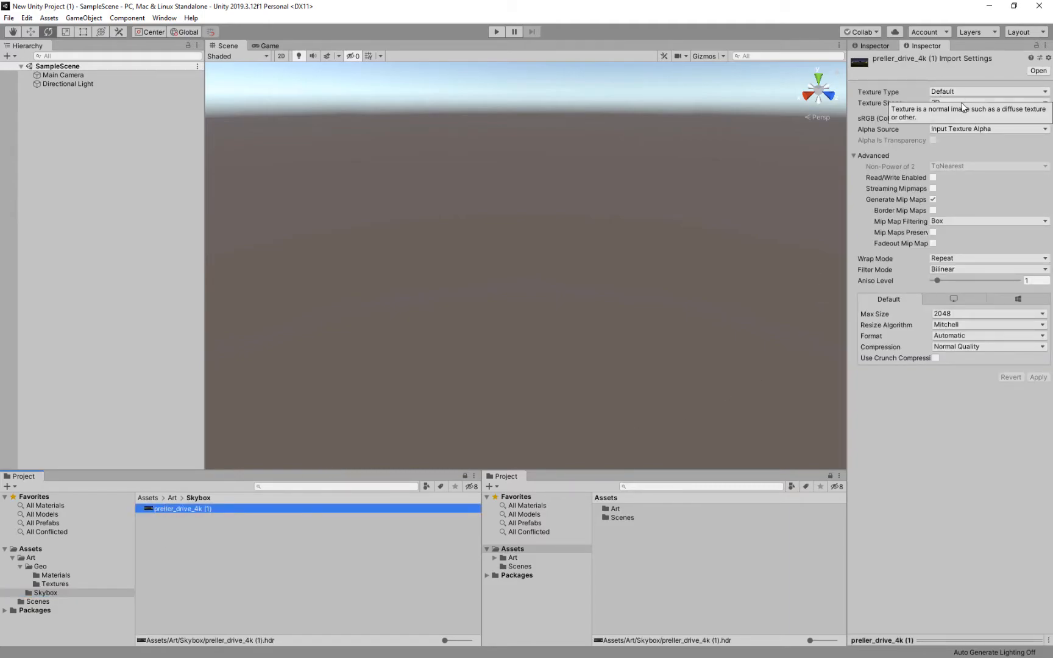
{"action": "left_click", "coordinate": [972, 104]}
{"action": "left_click", "coordinate": [950, 126]}
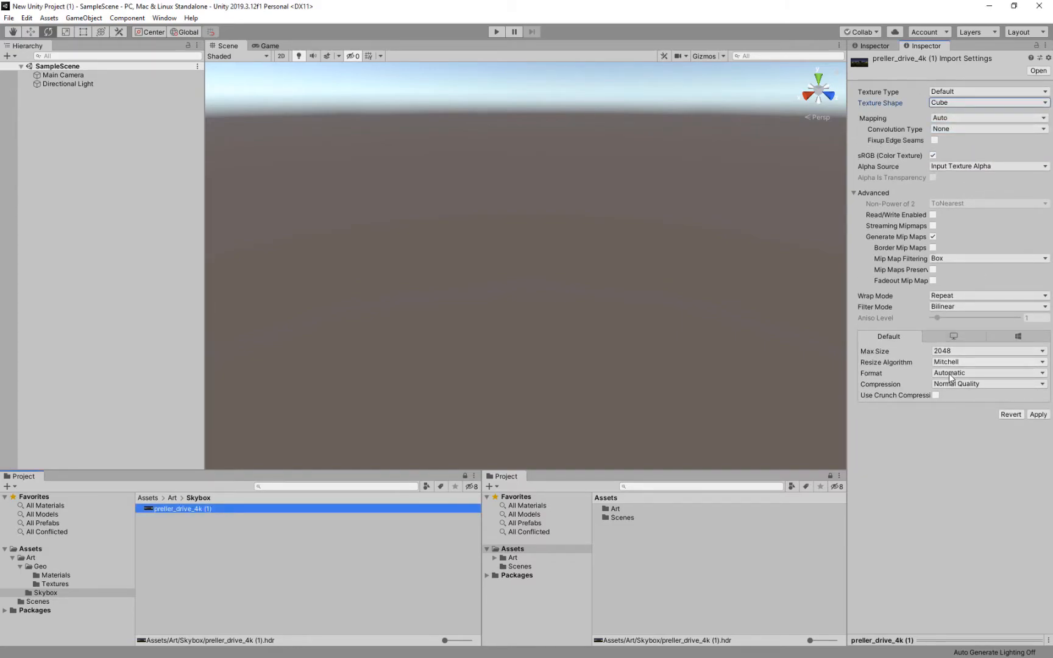
{"action": "left_click", "coordinate": [973, 351]}
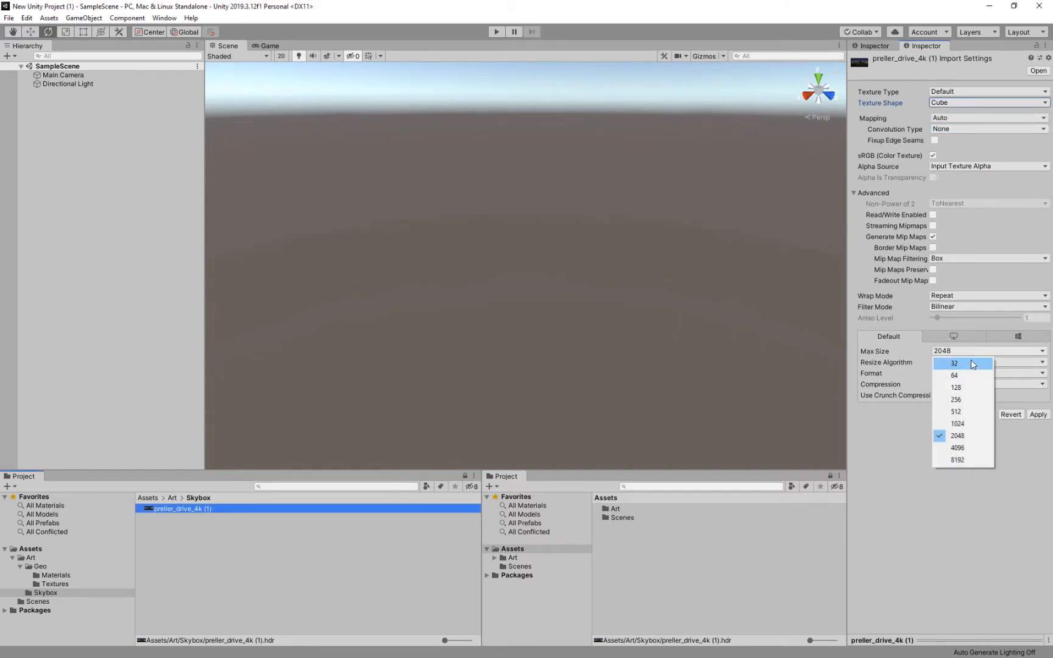
{"action": "left_click", "coordinate": [961, 447]}
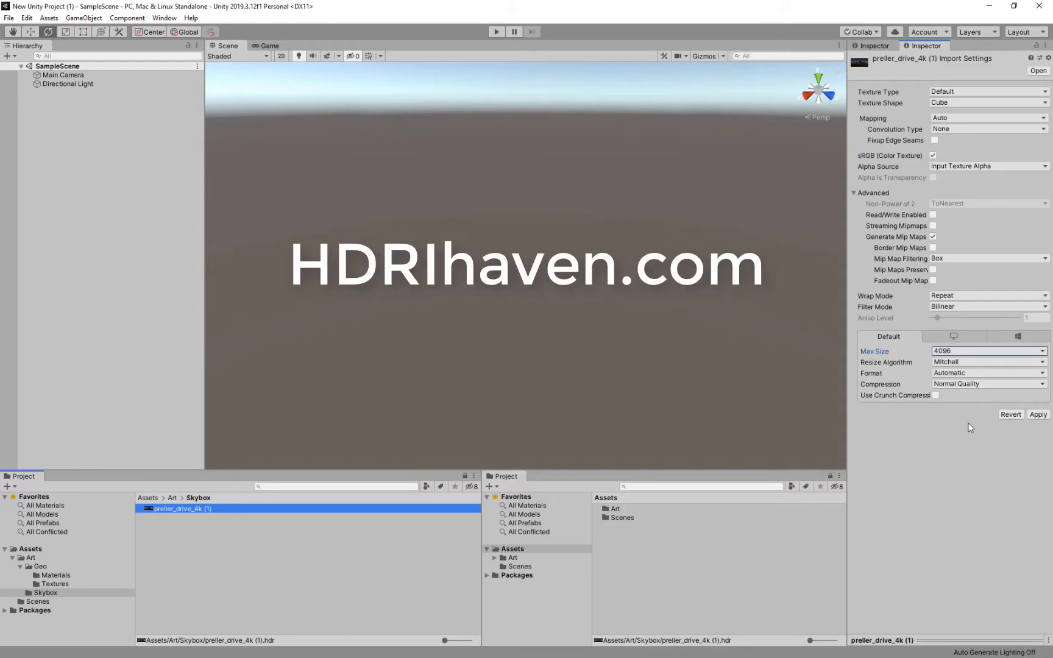
{"action": "left_click", "coordinate": [1038, 415]}
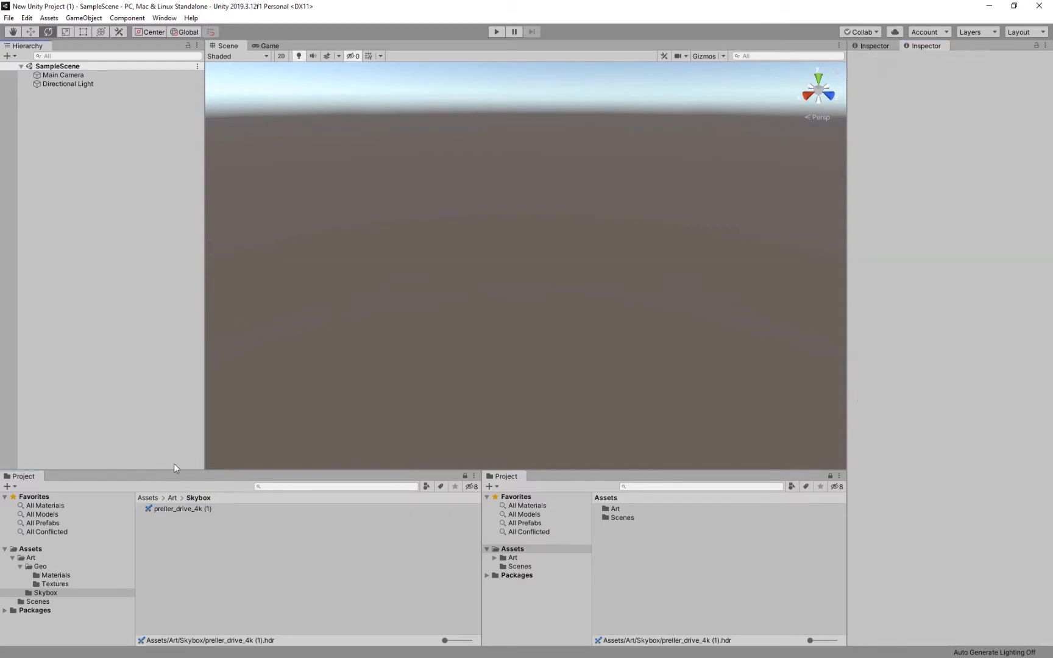
Place the HalfChapel model from the Geo folder into SampleScene and view it from outside
{"action": "left_click", "coordinate": [61, 566]}
{"action": "left_click_drag", "start_coordinate": [158, 524], "coordinate": [64, 225]}
{"action": "middle_click_drag", "start_coordinate": [332, 292], "coordinate": [566, 552]}
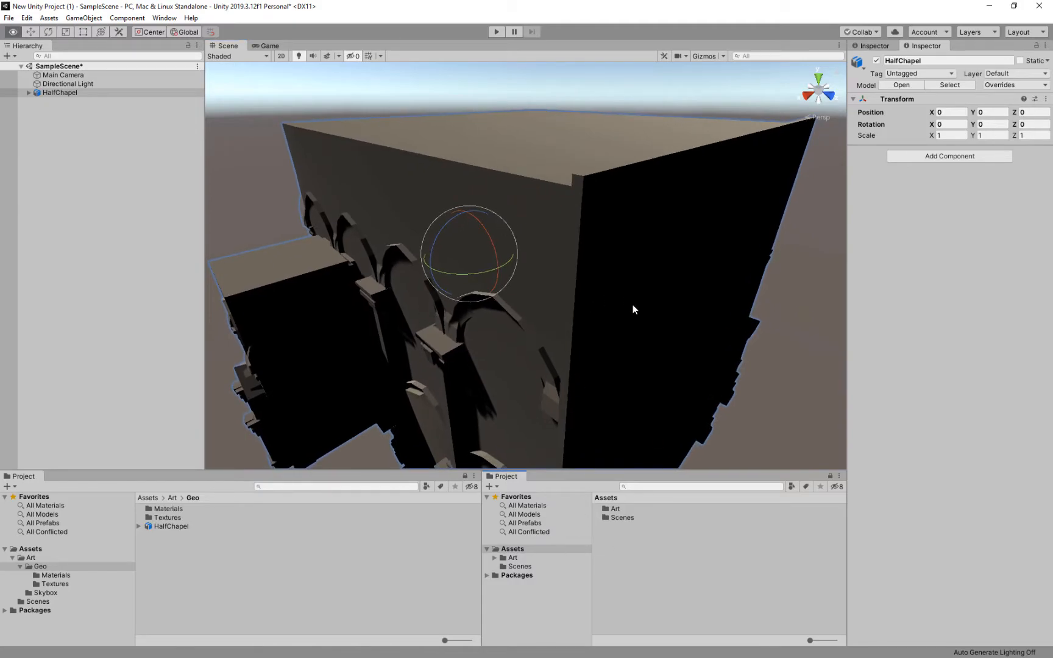
{"action": "left_click_drag", "start_coordinate": [601, 305], "coordinate": [622, 293], "text": "alt"}
{"action": "left_click_drag", "start_coordinate": [735, 282], "coordinate": [536, 283], "text": "alt"}
{"action": "scroll", "coordinate": [535, 283], "scroll_direction": "down", "scroll_amount": 5}
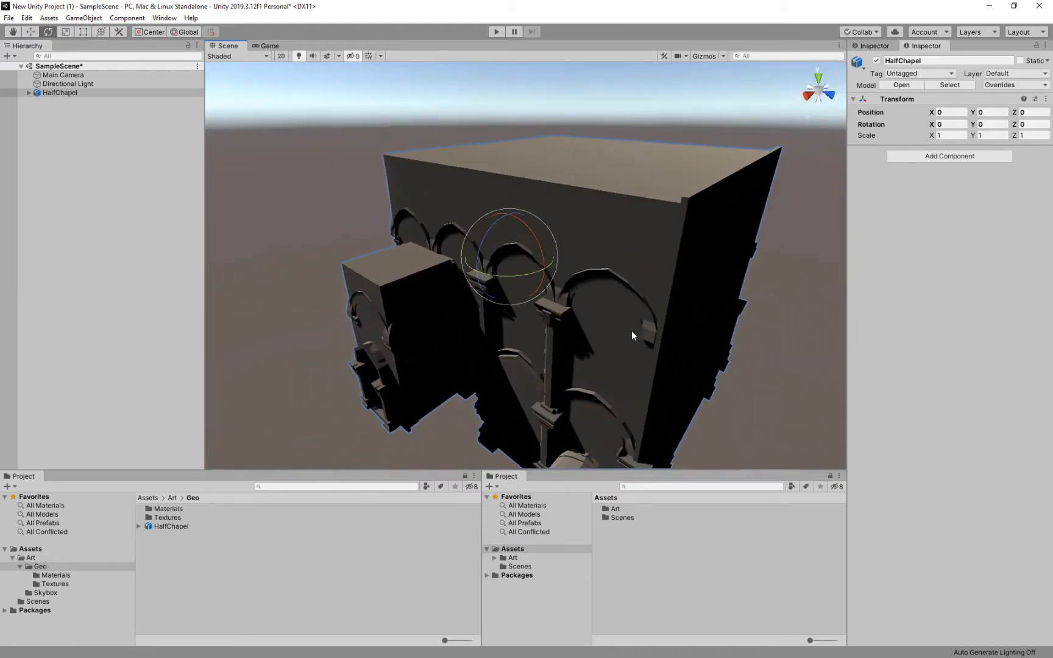
Show the scene gizmos and rotate the Main Camera to about -177 degrees around its Y axis
{"action": "left_click", "coordinate": [69, 75]}
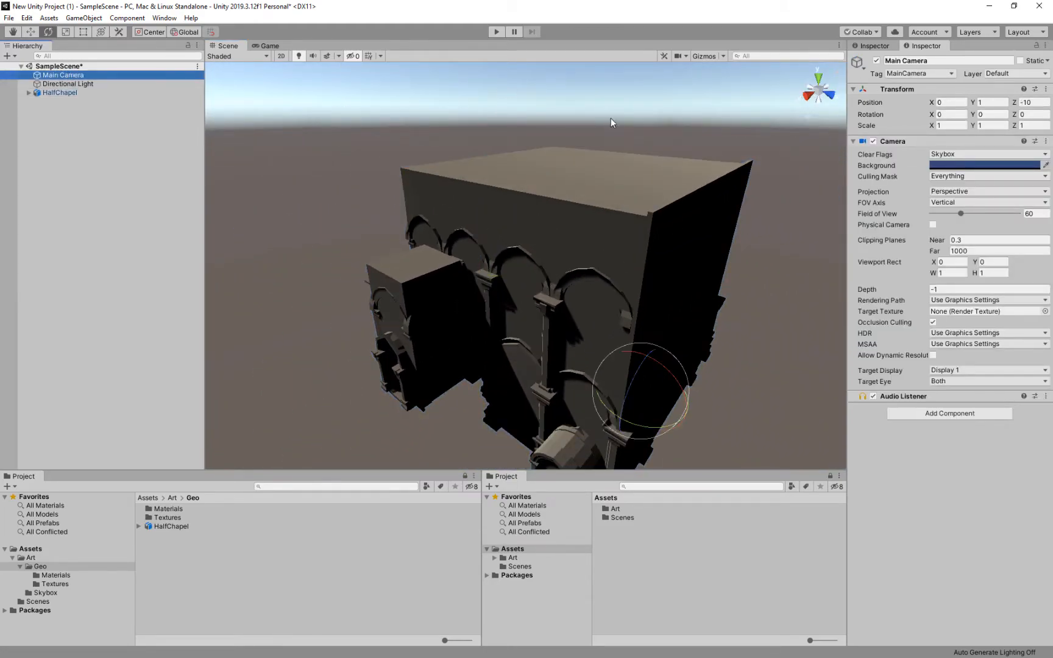
{"action": "left_click", "coordinate": [705, 56]}
{"action": "middle_click_drag", "start_coordinate": [661, 298], "coordinate": [658, 278]}
{"action": "left_click_drag", "start_coordinate": [659, 278], "coordinate": [637, 205], "text": "alt"}
{"action": "middle_click_drag", "start_coordinate": [636, 205], "coordinate": [580, 211]}
{"action": "left_click_drag", "start_coordinate": [535, 317], "coordinate": [829, 266]}
Move the Main Camera up and back inside the chapel, to about Y 10.52 and Z -11.62
{"action": "key", "text": "w"}
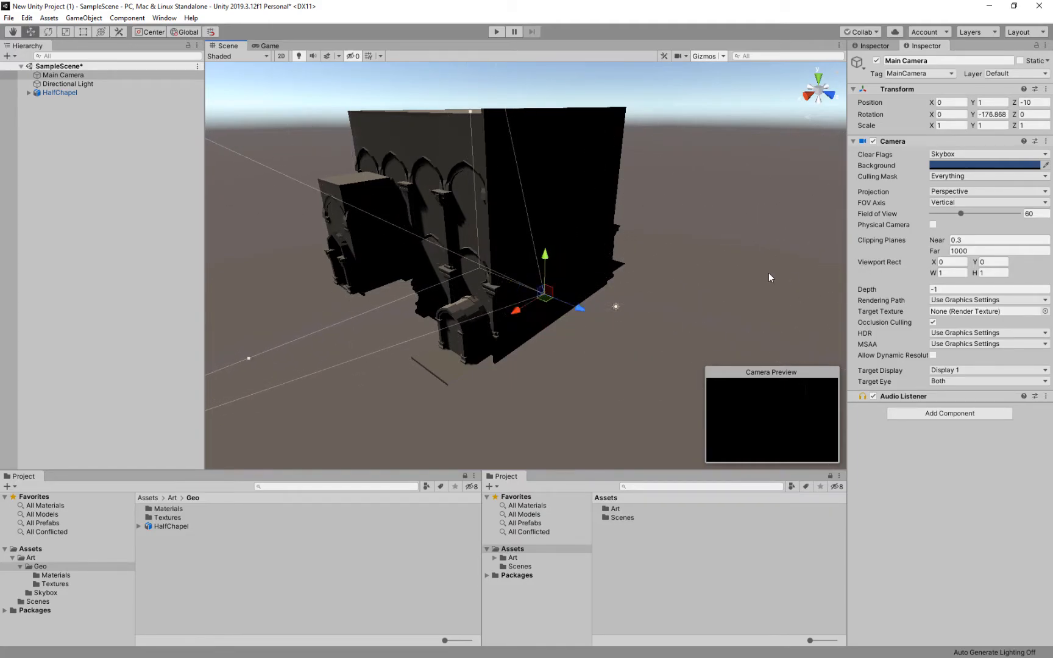
{"action": "left_click_drag", "start_coordinate": [546, 258], "coordinate": [104, 291]}
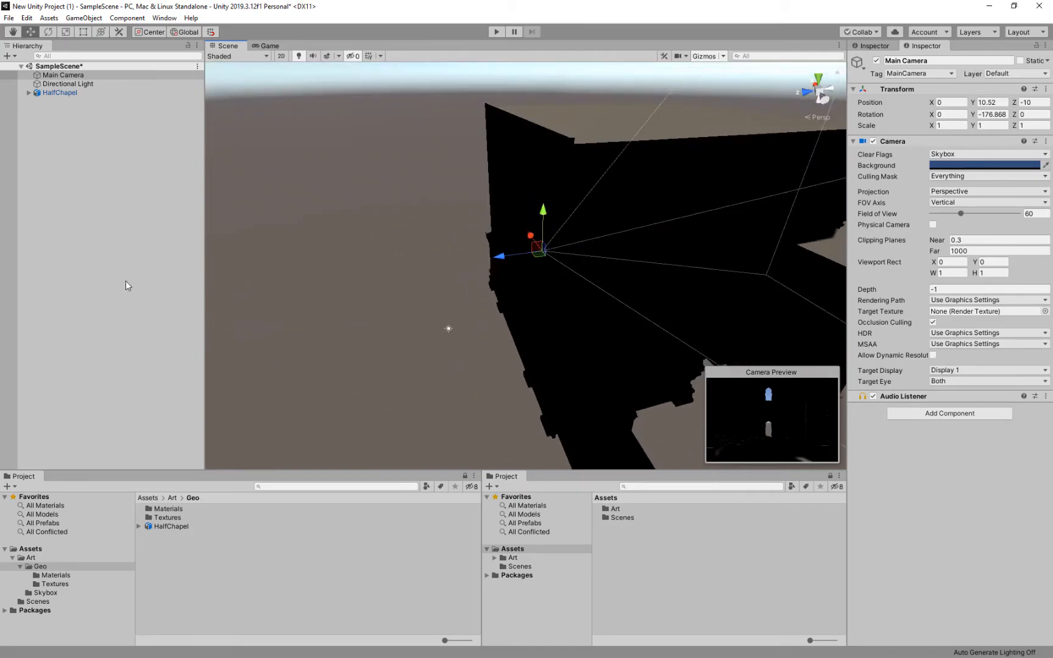
{"action": "left_click_drag", "start_coordinate": [500, 258], "coordinate": [516, 255]}
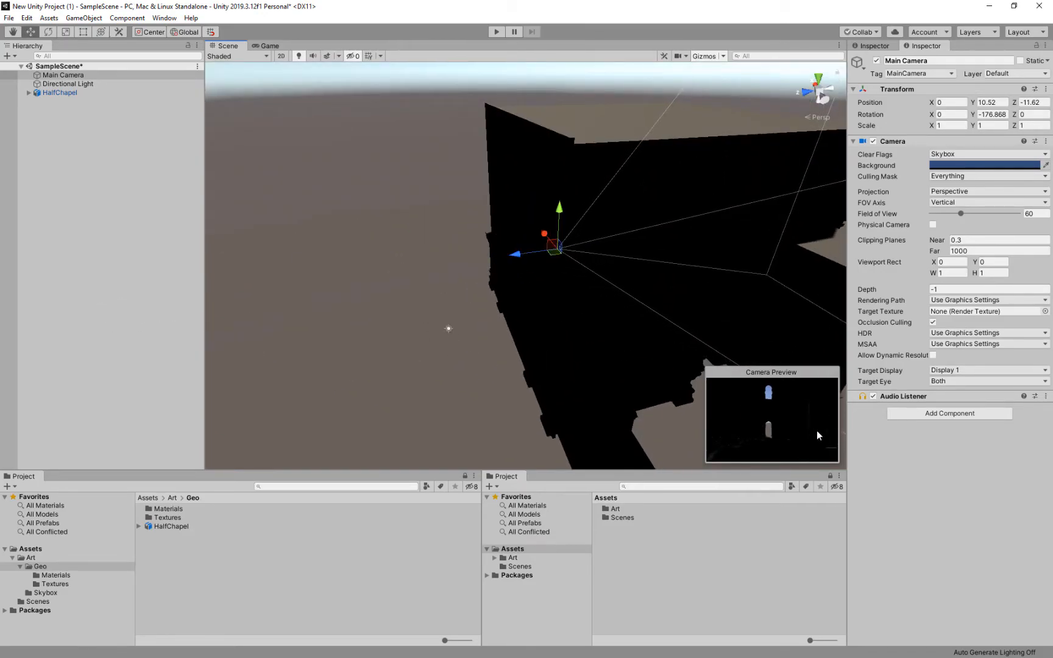
{"action": "left_click_drag", "start_coordinate": [753, 256], "coordinate": [753, 216], "text": "alt"}
{"action": "middle_click_drag", "start_coordinate": [520, 220], "coordinate": [589, 240]}
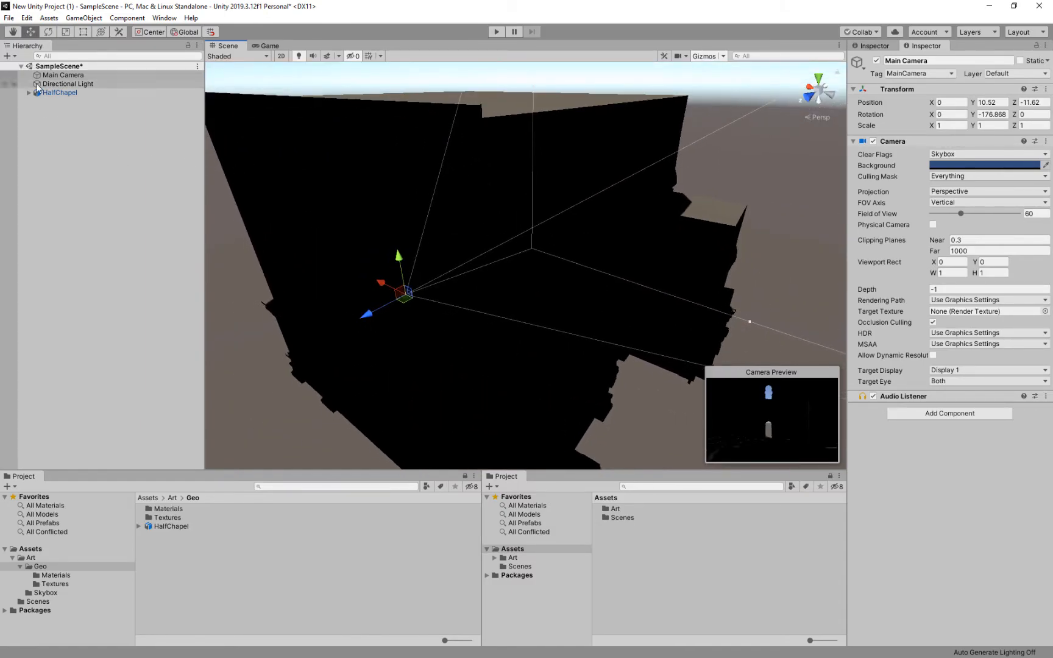
Move the Directional Light outside beyond the chapel's front, to about Y 16.63 and Z -66.8
{"action": "left_click", "coordinate": [63, 85]}
{"action": "scroll", "coordinate": [496, 260], "scroll_direction": "down", "scroll_amount": 5}
{"action": "middle_click_drag", "start_coordinate": [496, 268], "coordinate": [524, 124]}
{"action": "left_click_drag", "start_coordinate": [496, 257], "coordinate": [360, 194], "text": "alt"}
{"action": "left_click_drag", "start_coordinate": [409, 213], "coordinate": [648, 152]}
{"action": "left_click_drag", "start_coordinate": [410, 213], "coordinate": [398, 292], "text": "alt"}
{"action": "key", "text": "ctrl+z"}
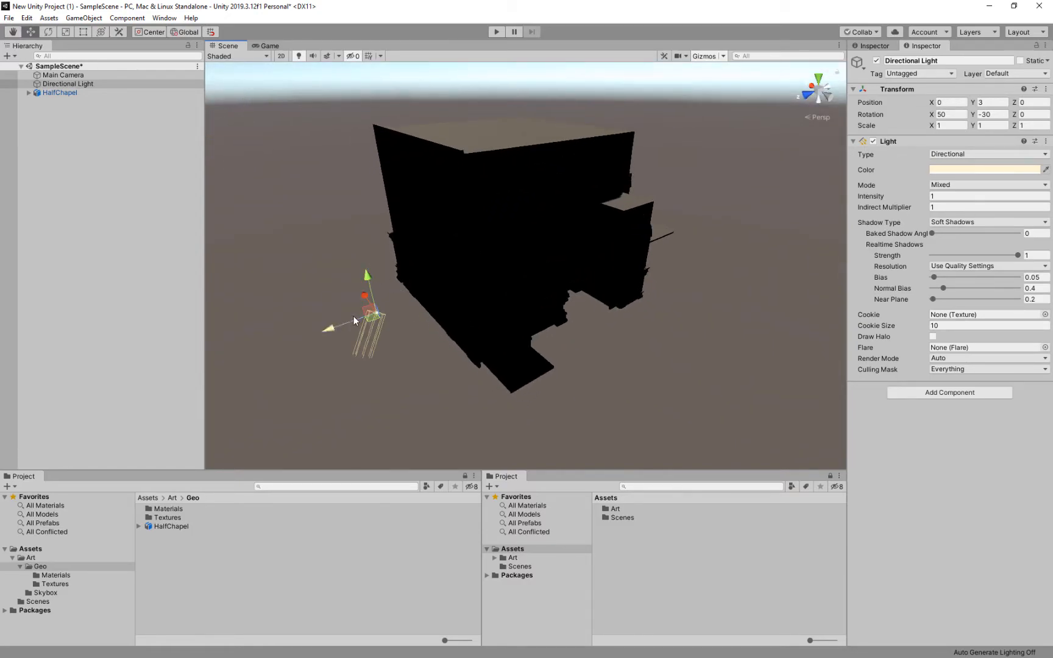
{"action": "left_click_drag", "start_coordinate": [325, 330], "coordinate": [650, 190]}
{"action": "left_click_drag", "start_coordinate": [372, 298], "coordinate": [517, 319], "text": "alt"}
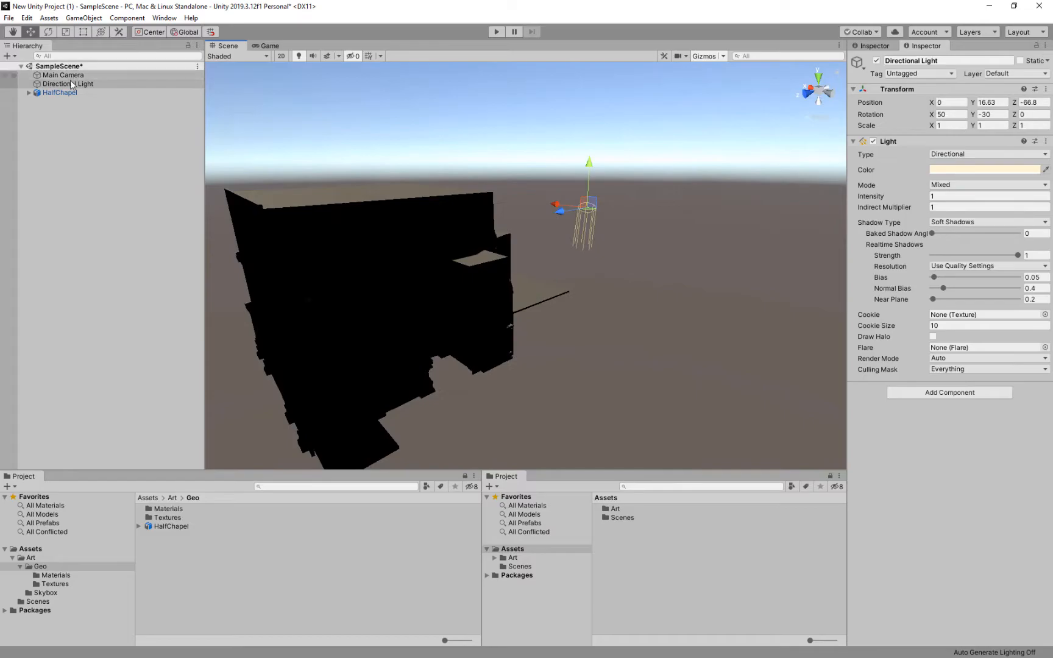
Reposition the Directional Light closer to the chapel, at about Y 14.4 and Z -33.5
{"action": "left_click", "coordinate": [67, 76]}
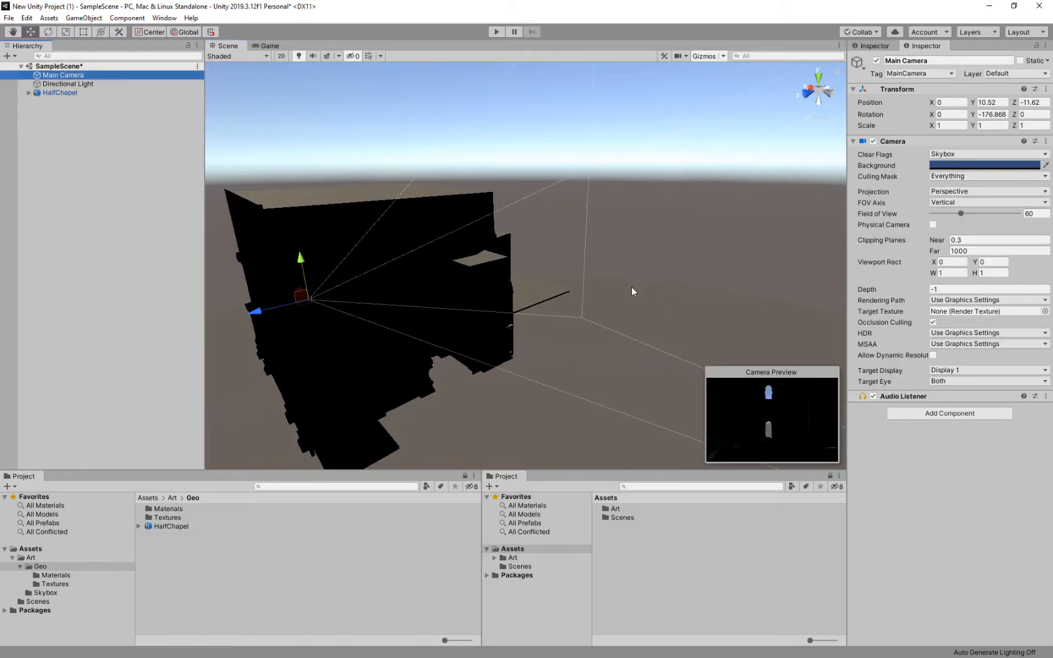
{"action": "left_click", "coordinate": [58, 85]}
{"action": "left_click_drag", "start_coordinate": [482, 270], "coordinate": [727, 237], "text": "alt"}
{"action": "left_click_drag", "start_coordinate": [623, 212], "coordinate": [432, 223]}
{"action": "left_click_drag", "start_coordinate": [559, 310], "coordinate": [701, 141], "text": "alt"}
{"action": "left_click_drag", "start_coordinate": [489, 163], "coordinate": [489, 178]}
{"action": "left_click_drag", "start_coordinate": [378, 296], "coordinate": [498, 275], "text": "alt"}
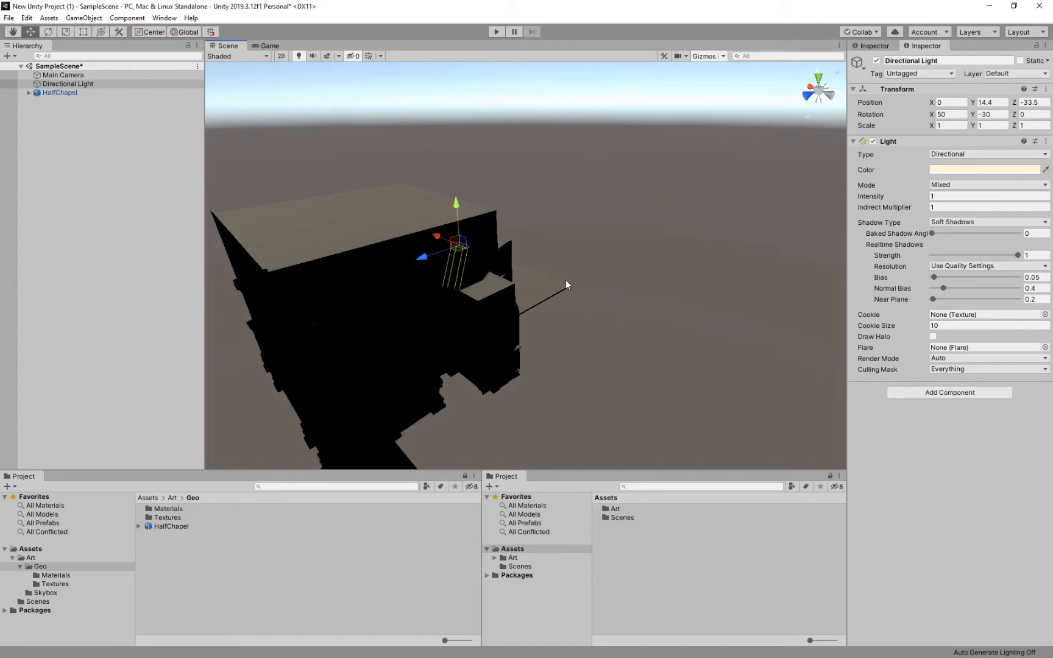
Align the scene view to the Main Camera and look around the chapel interior from there
{"action": "left_click", "coordinate": [67, 75]}
{"action": "key", "text": "f"}
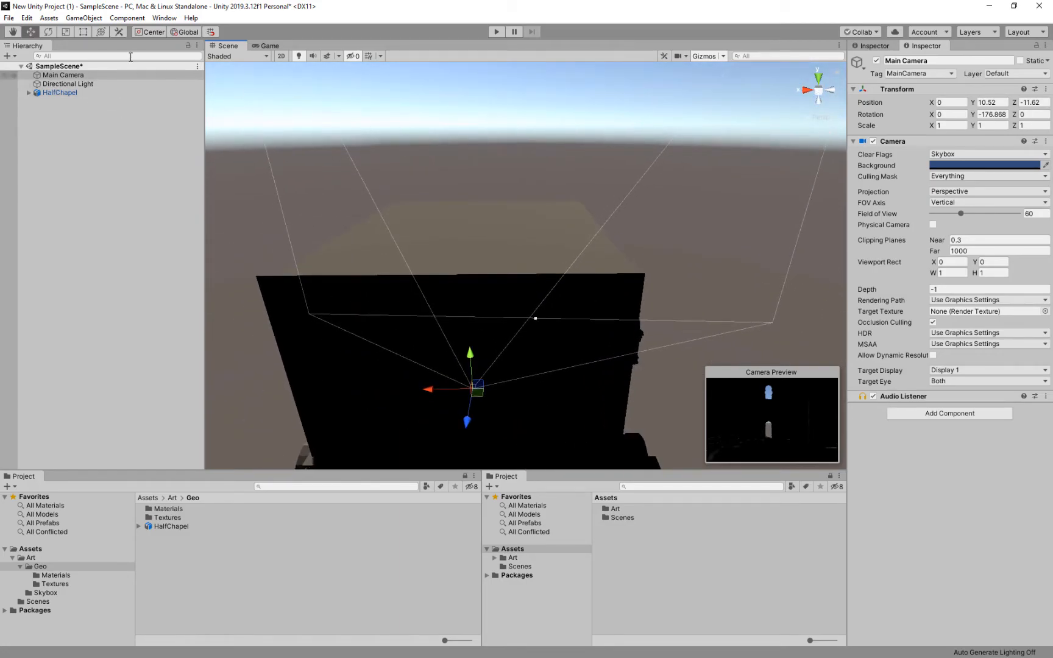
{"action": "left_click", "coordinate": [66, 18]}
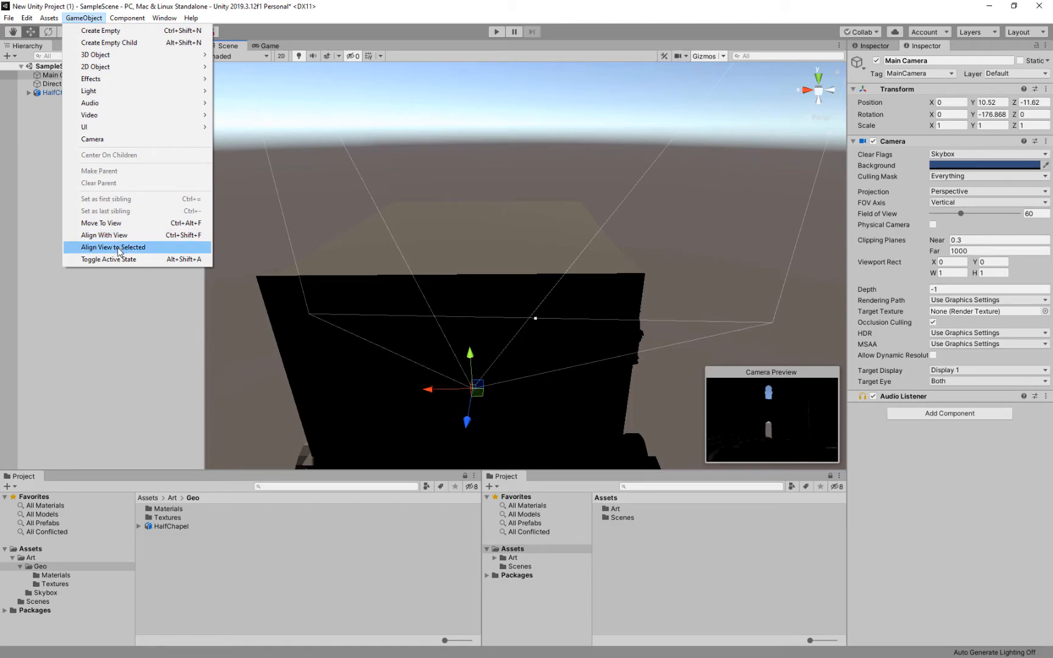
{"action": "left_click", "coordinate": [118, 250]}
{"action": "middle_click_drag", "start_coordinate": [587, 179], "coordinate": [583, 252]}
{"action": "left_click_drag", "start_coordinate": [583, 252], "coordinate": [517, 310], "text": "alt"}
{"action": "middle_click_drag", "start_coordinate": [536, 313], "coordinate": [582, 188]}
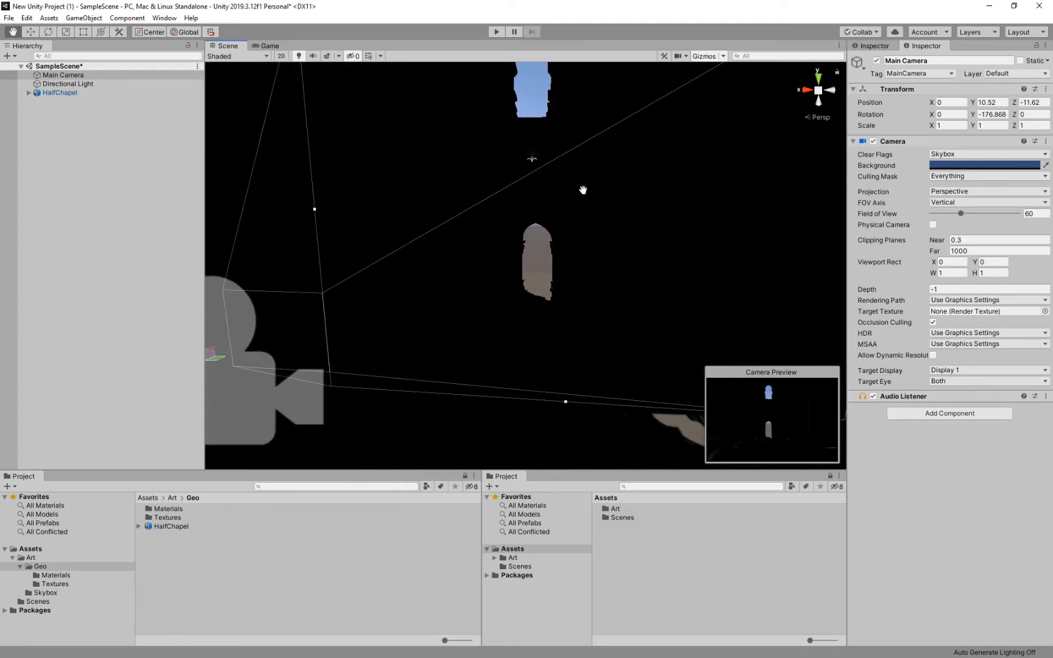
Select the Directional Light and hide the gizmos in the scene view
{"action": "left_click", "coordinate": [82, 83]}
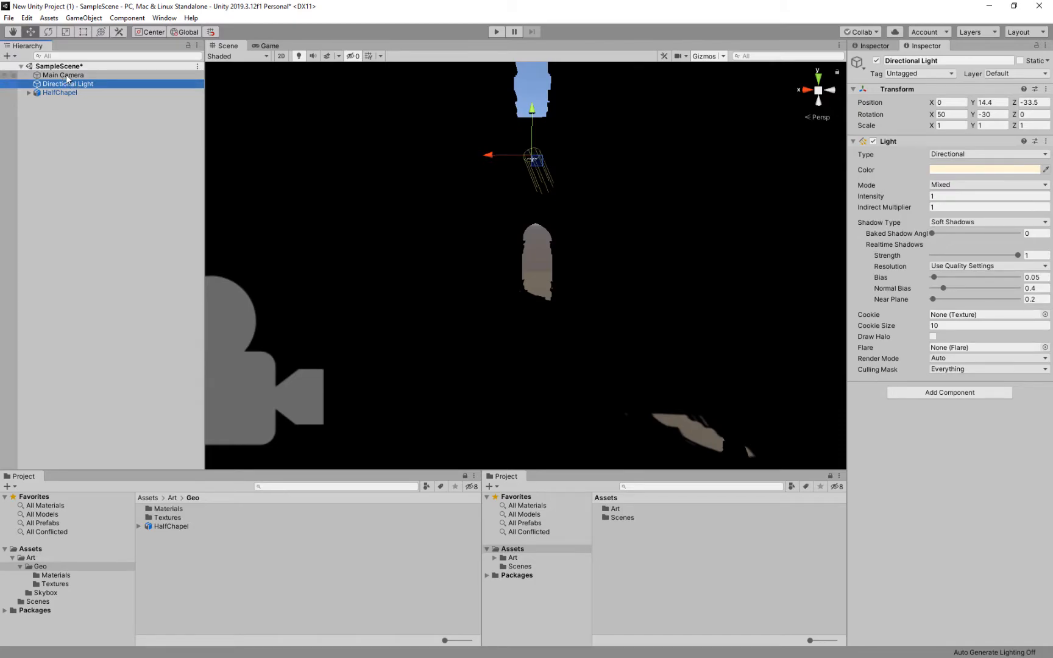
{"action": "left_click", "coordinate": [709, 56]}
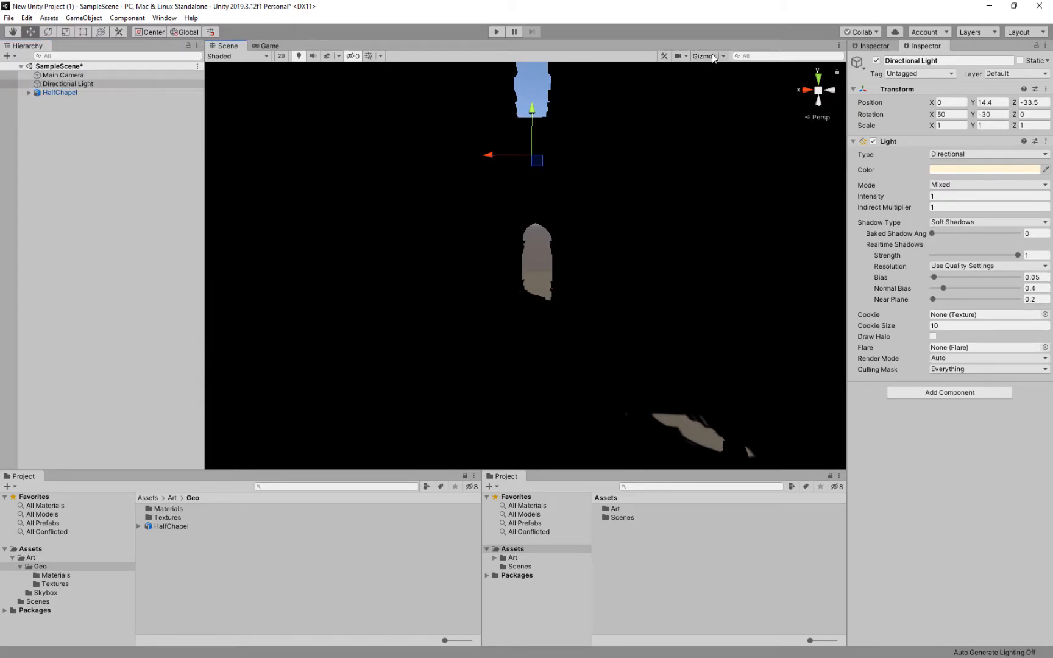
Show the scene gizmos again and rotate the Directional Light around its vertical axis to about Y 1.6
{"action": "left_click", "coordinate": [711, 56]}
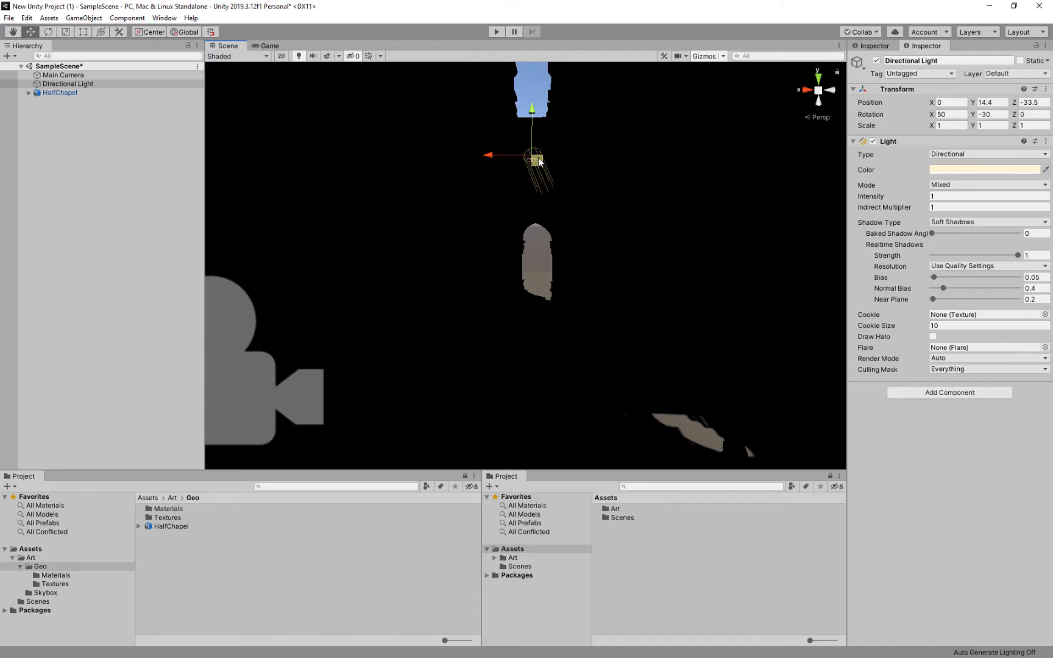
{"action": "key", "text": "e"}
{"action": "left_click_drag", "start_coordinate": [553, 150], "coordinate": [581, 223]}
{"action": "left_click_drag", "start_coordinate": [589, 290], "coordinate": [578, 301], "text": "alt"}
{"action": "middle_click_drag", "start_coordinate": [585, 255], "coordinate": [540, 247]}
{"action": "scroll", "coordinate": [610, 198], "scroll_direction": "down", "scroll_amount": 1}
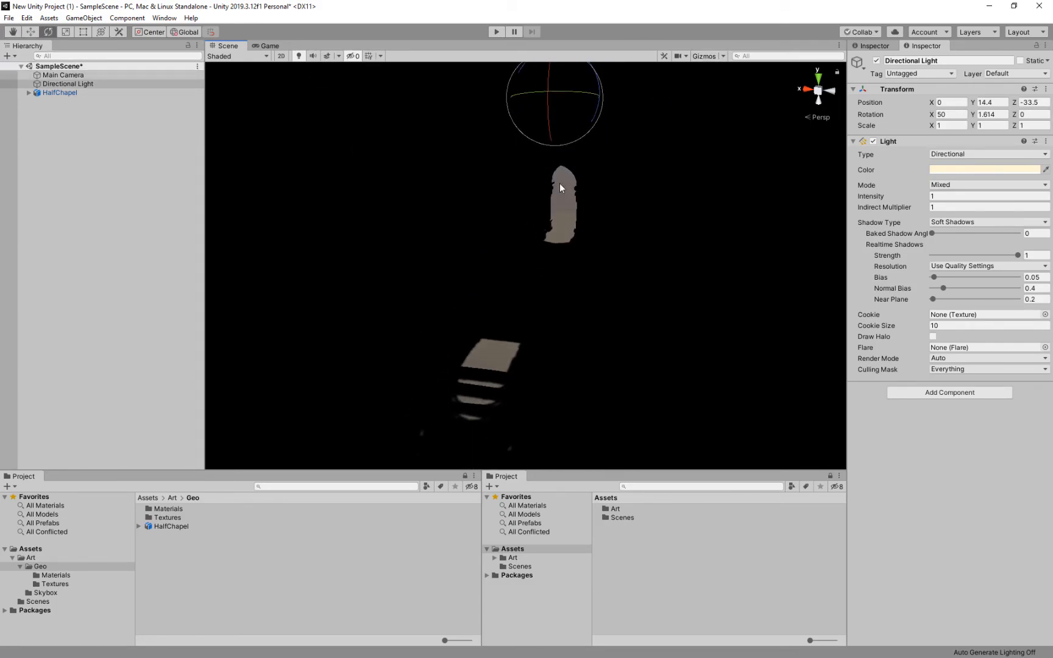
{"action": "left_click", "coordinate": [723, 56]}
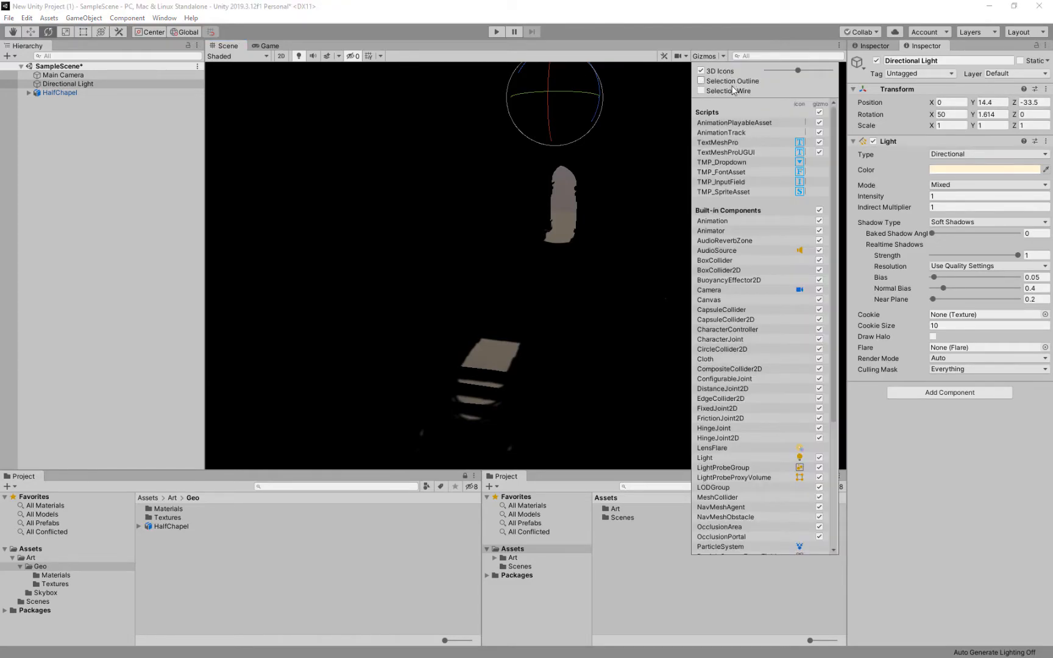
{"action": "left_click", "coordinate": [508, 211]}
{"action": "middle_click_drag", "start_coordinate": [502, 212], "coordinate": [494, 217]}
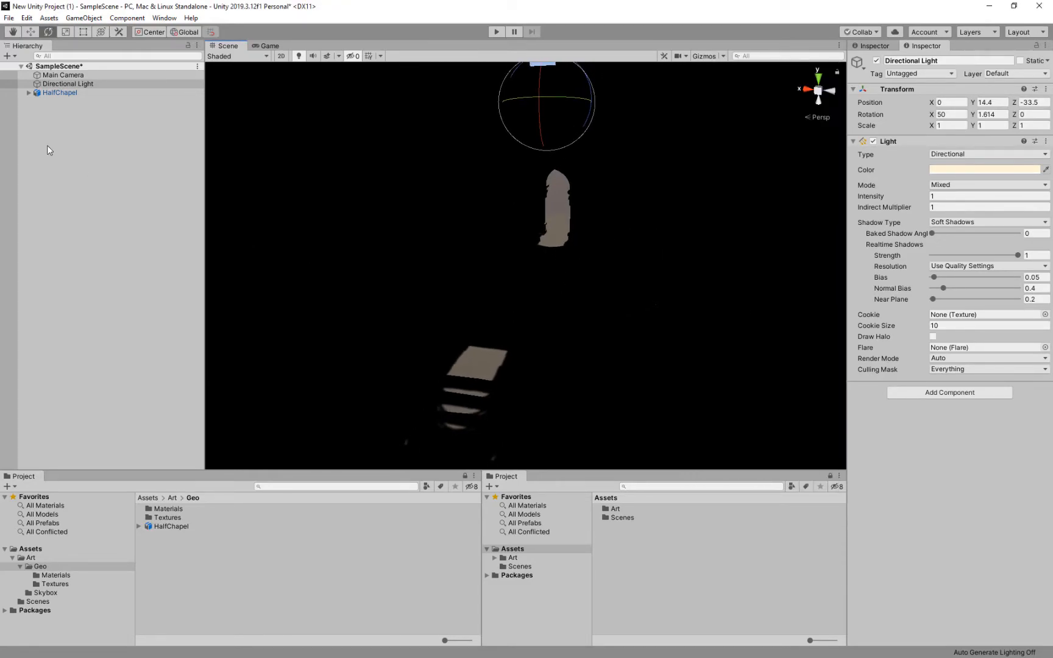
{"action": "left_click", "coordinate": [117, 177]}
{"action": "middle_click_drag", "start_coordinate": [603, 249], "coordinate": [594, 241]}
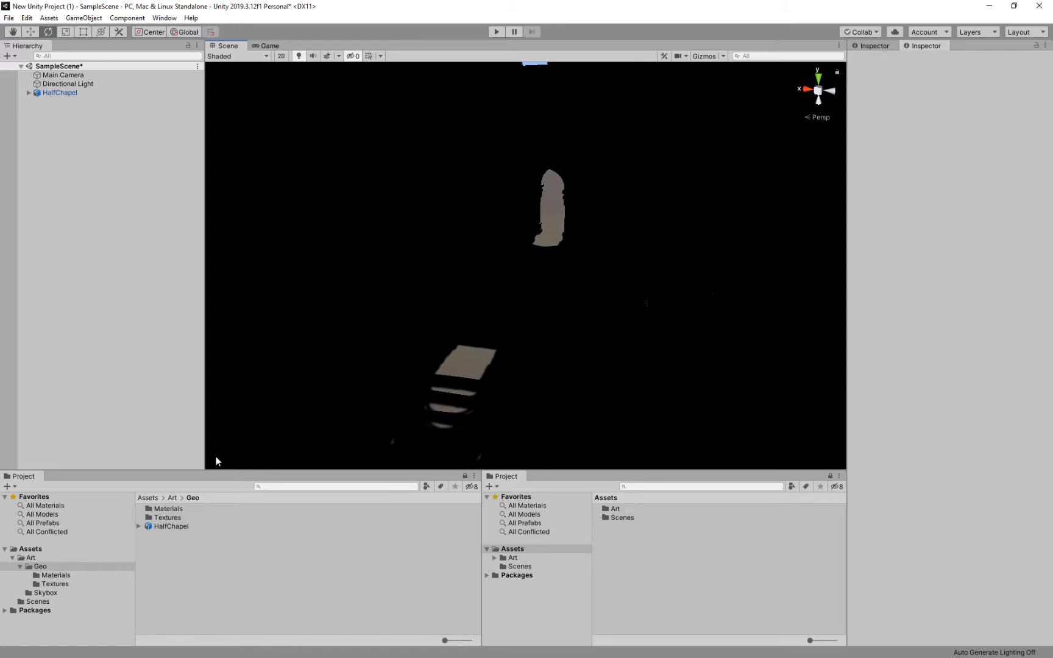
Select the PlcmentThickPillars mesh and change the Albedo colour of its Chapel material to near white
{"action": "left_click", "coordinate": [169, 527]}
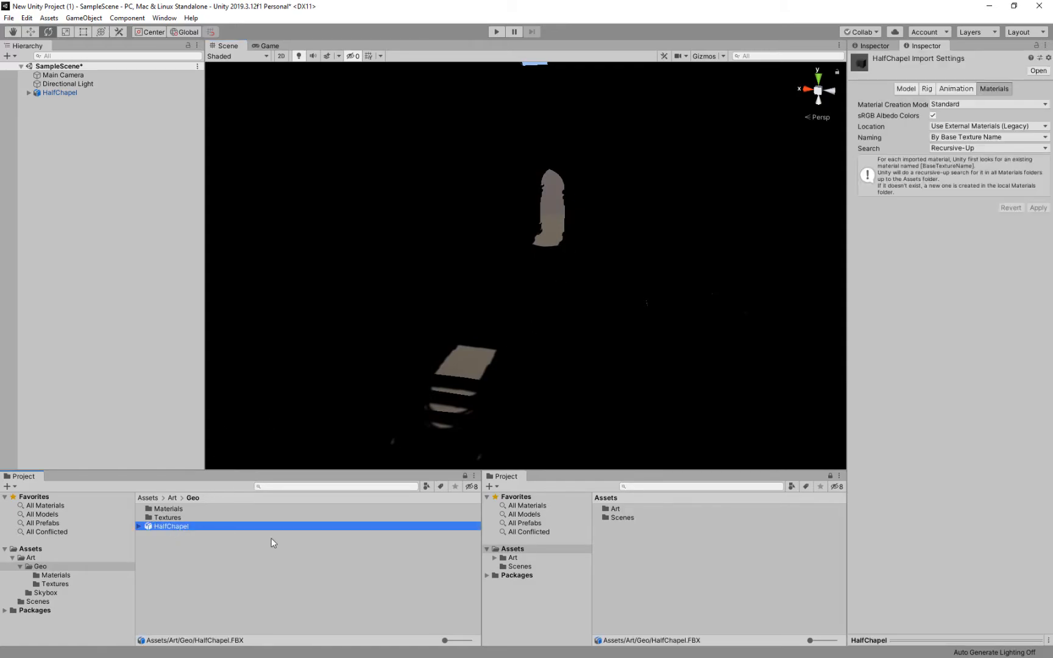
{"action": "left_click", "coordinate": [564, 283]}
{"action": "left_click", "coordinate": [681, 221]}
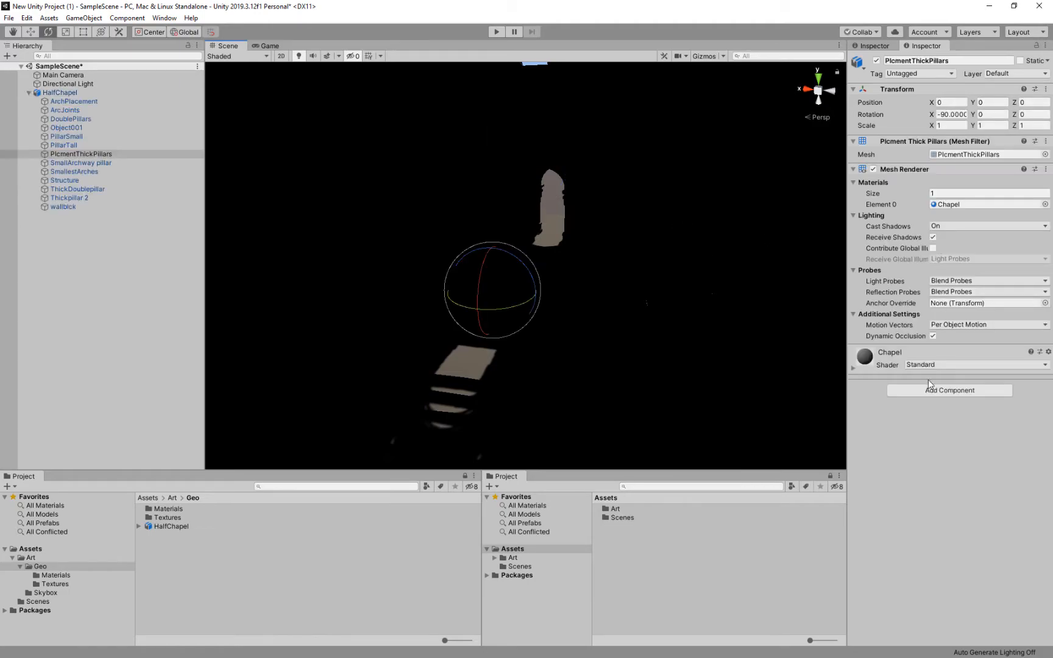
{"action": "left_click", "coordinate": [920, 360]}
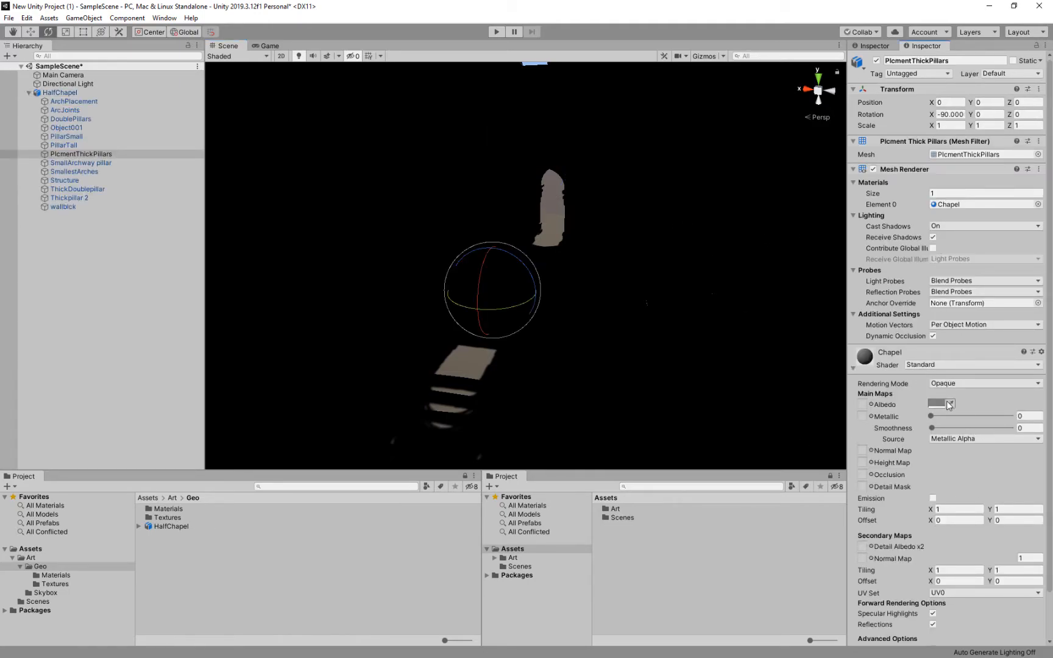
{"action": "left_click", "coordinate": [938, 403]}
{"action": "left_click_drag", "start_coordinate": [656, 320], "coordinate": [648, 308]}
{"action": "left_click", "coordinate": [733, 246]}
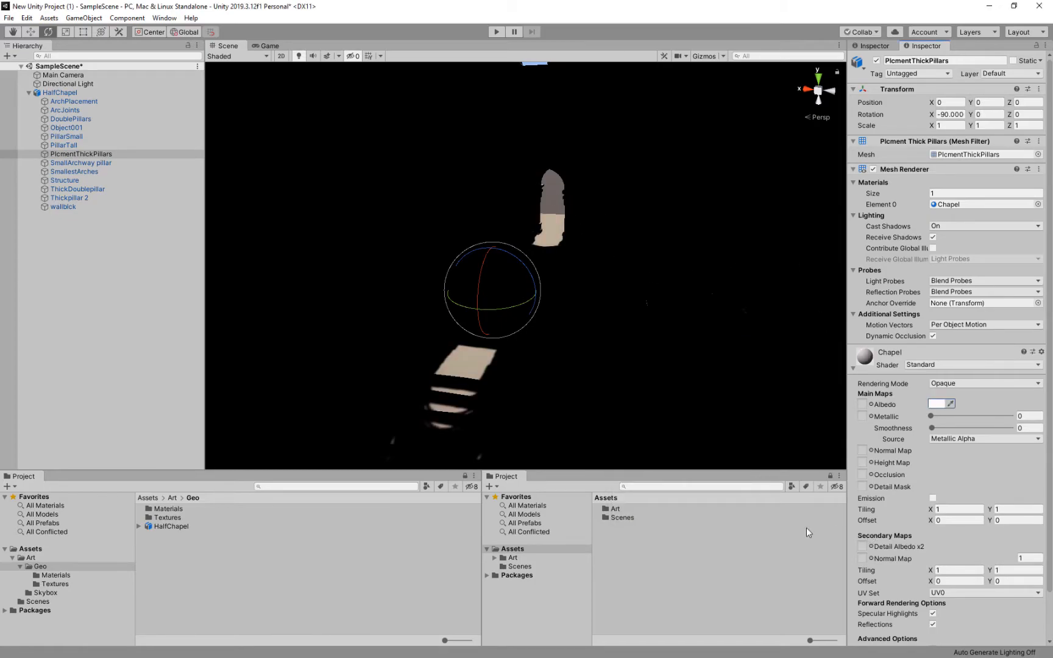
Dock the two Inspectors side by side and lock the second one on the Materials folder
{"action": "left_click", "coordinate": [165, 515]}
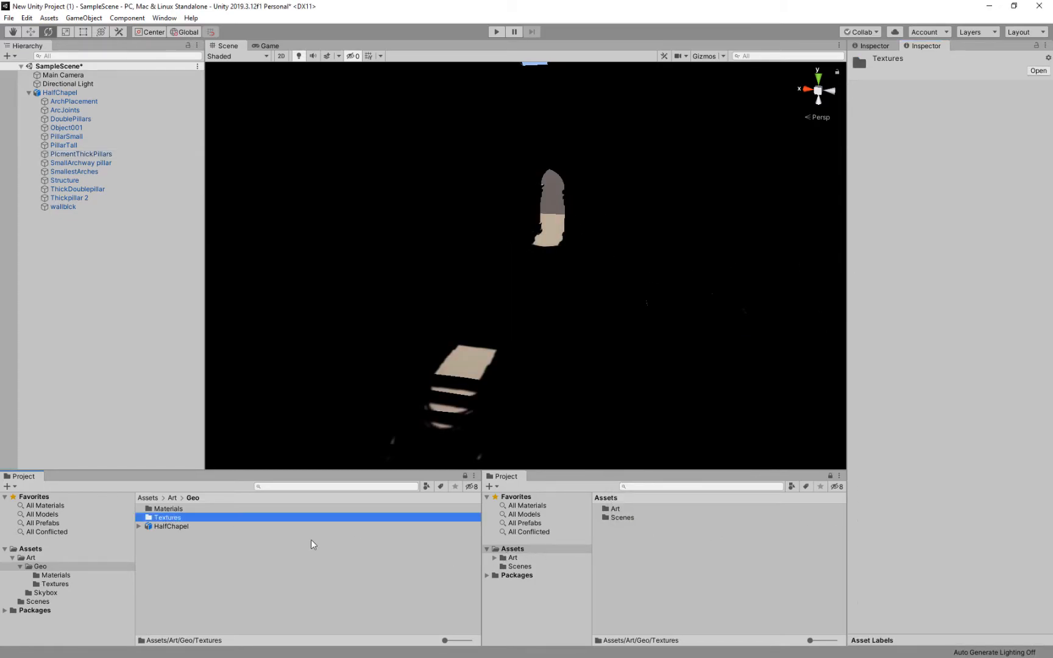
{"action": "left_click", "coordinate": [171, 509]}
{"action": "left_click", "coordinate": [871, 46]}
{"action": "left_click_drag", "start_coordinate": [874, 46], "coordinate": [885, 162]}
{"action": "left_click", "coordinate": [1035, 45]}
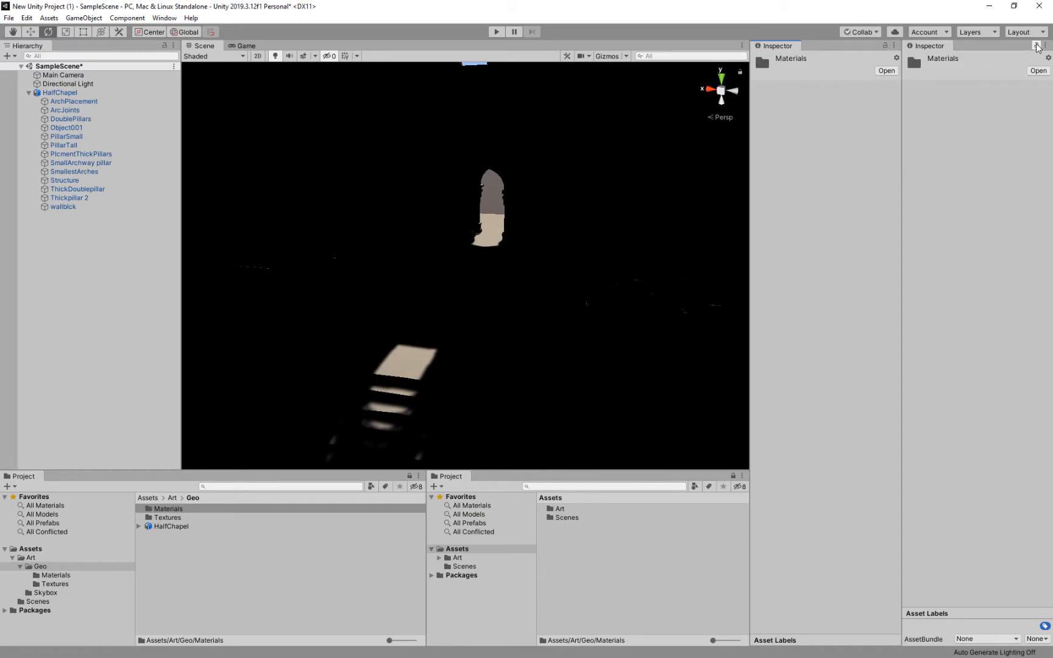
Assign Atlas_Base_01 as the Albedo texture and Atlas_Base_01_Normal as the Normal Map of the Chapel material
{"action": "double_click", "coordinate": [168, 509]}
{"action": "left_click", "coordinate": [164, 510]}
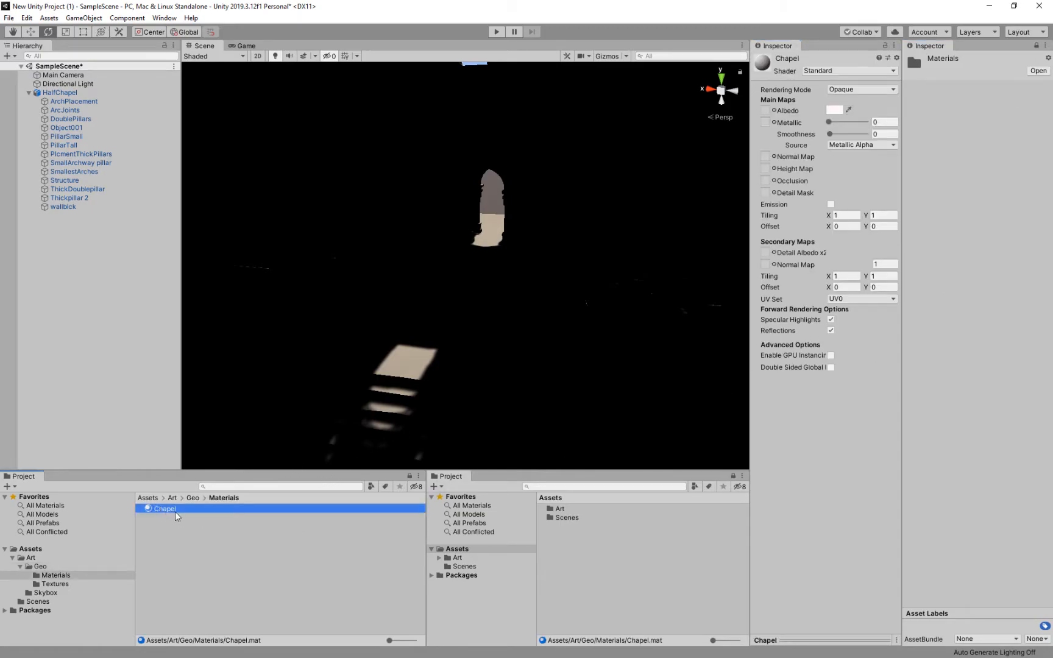
{"action": "double_click", "coordinate": [504, 558]}
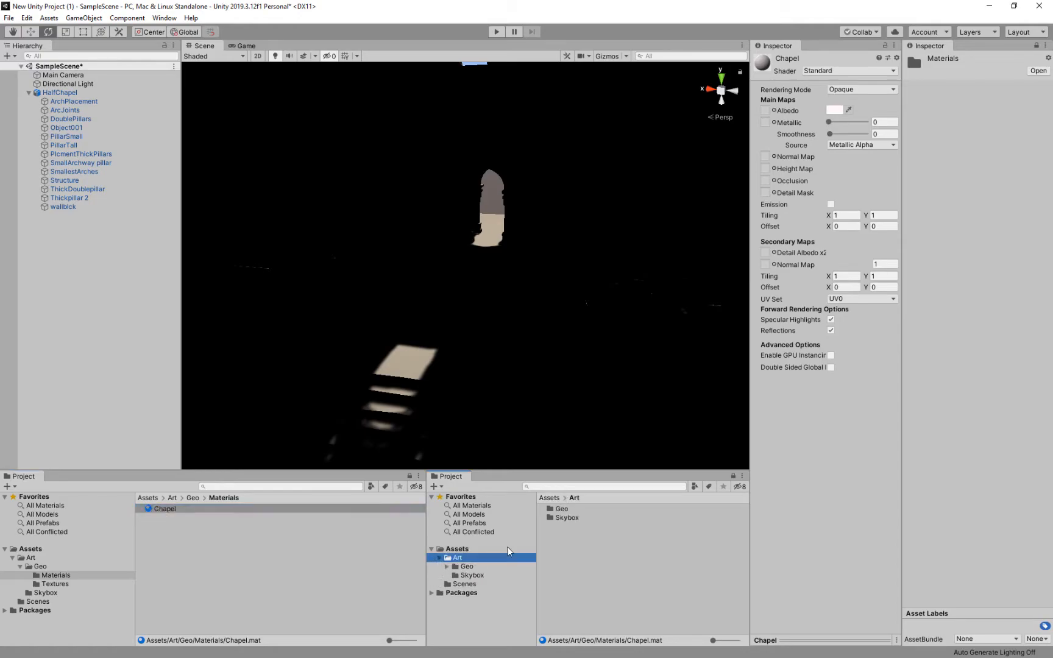
{"action": "left_click", "coordinate": [446, 566]}
{"action": "left_click", "coordinate": [477, 582]}
{"action": "left_click_drag", "start_coordinate": [575, 508], "coordinate": [765, 110]}
{"action": "left_click_drag", "start_coordinate": [557, 518], "coordinate": [766, 156]}
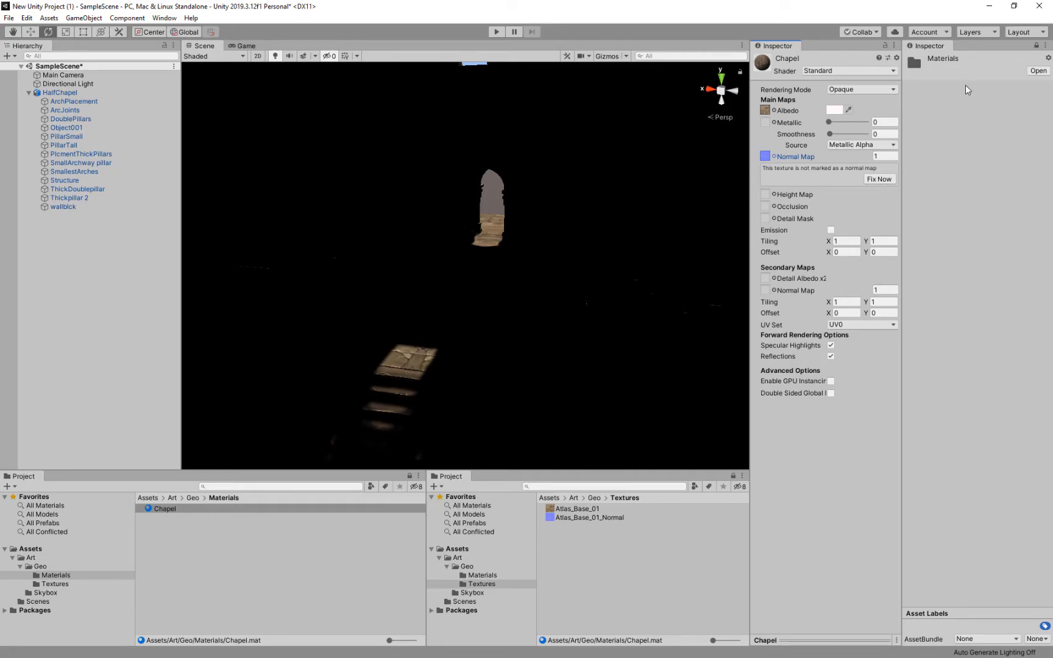
Set the Atlas_Base_01_Normal texture type to Normal map, apply the import setting, and return to the Chapel material
{"action": "left_click", "coordinate": [609, 516]}
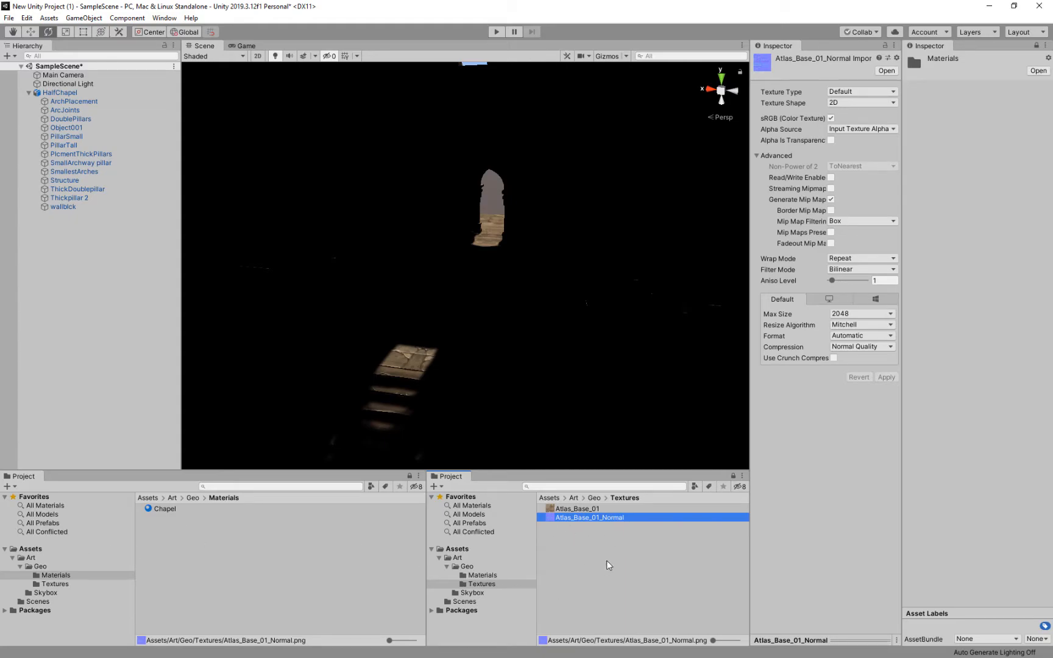
{"action": "left_click", "coordinate": [868, 92]}
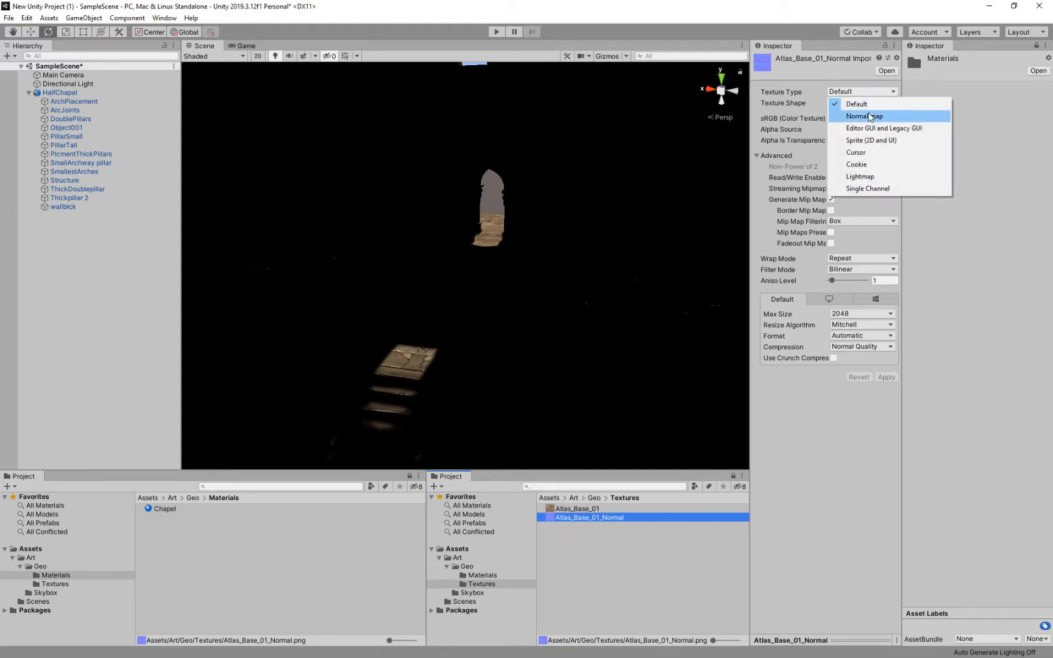
{"action": "left_click", "coordinate": [870, 115]}
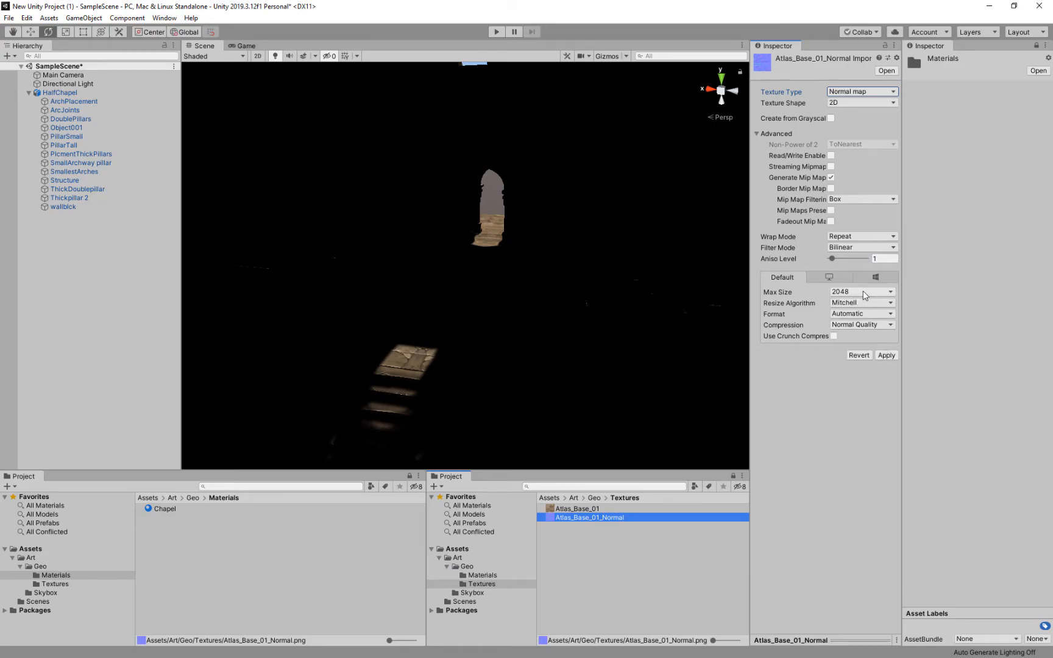
{"action": "left_click", "coordinate": [886, 356]}
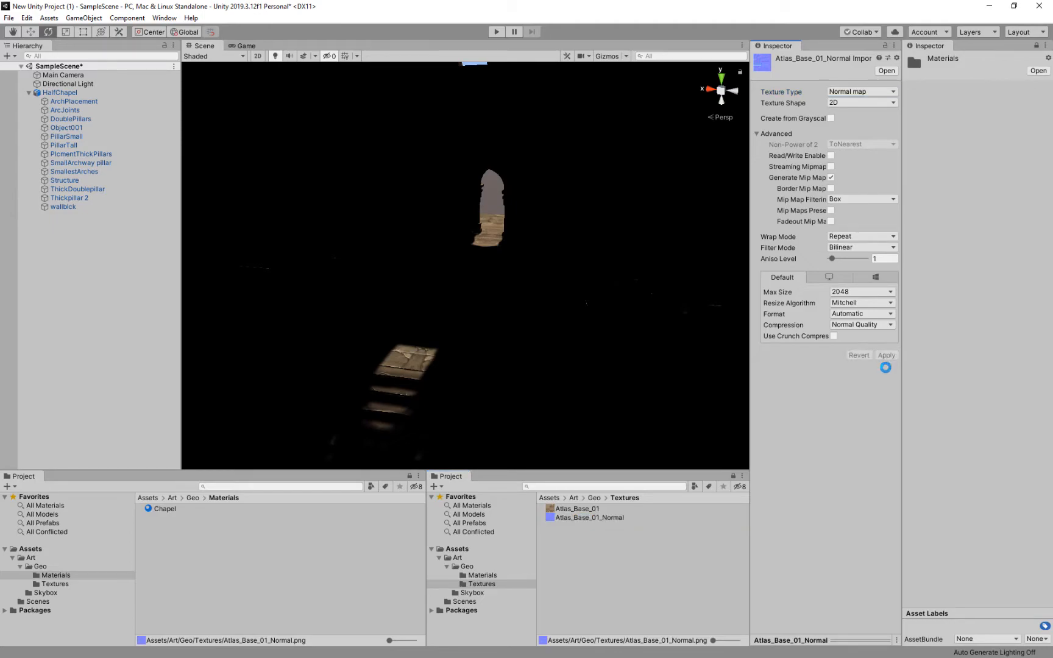
{"action": "left_click", "coordinate": [165, 509]}
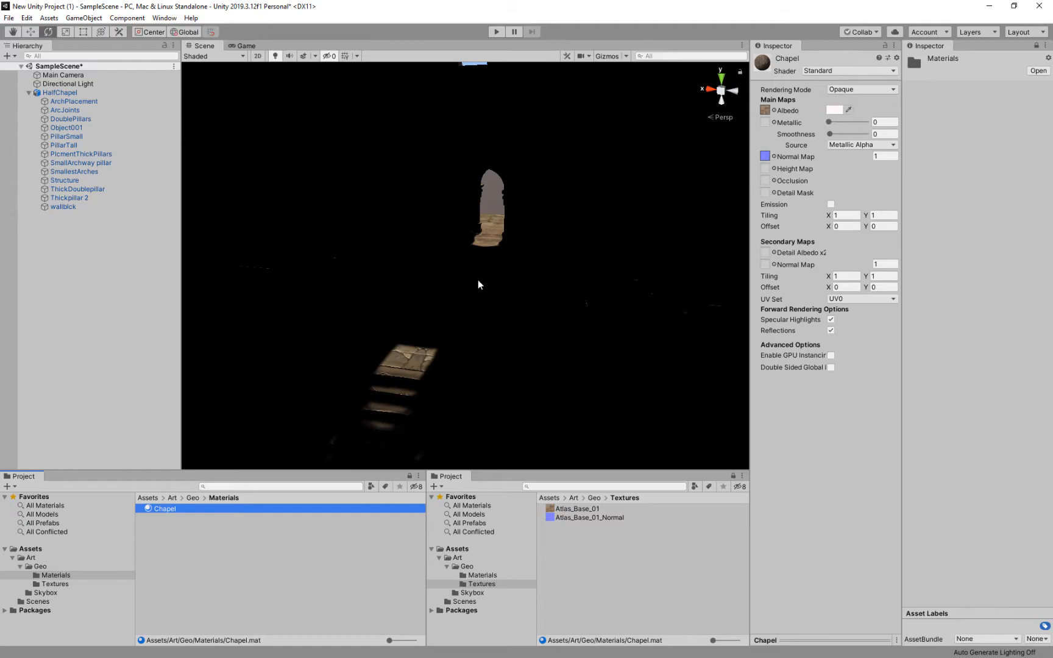
{"action": "middle_click_drag", "start_coordinate": [532, 279], "coordinate": [565, 260]}
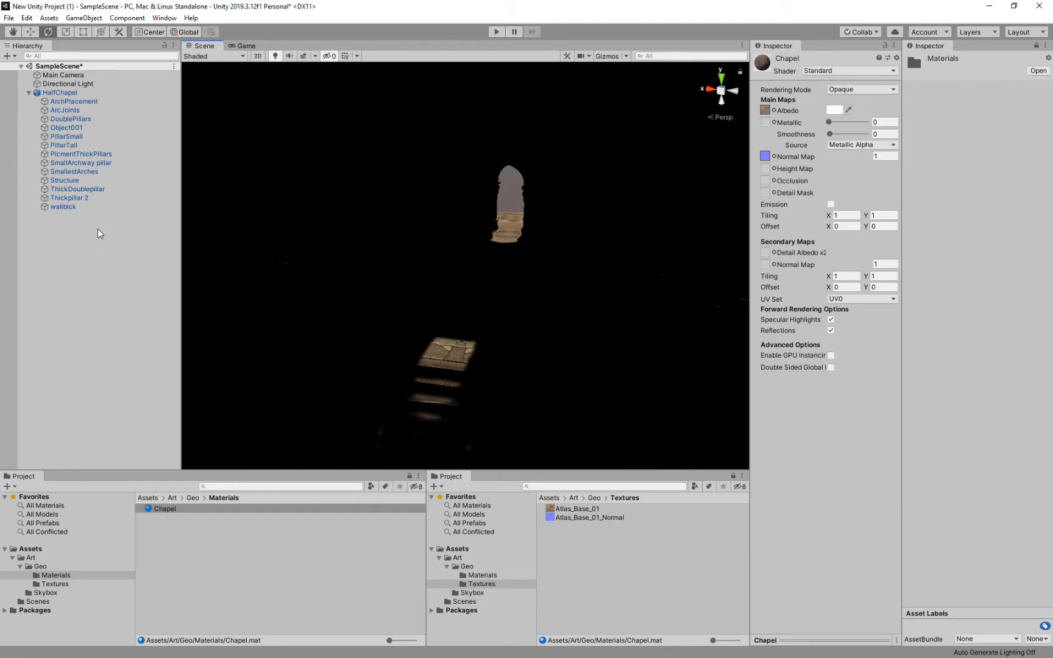
Collapse the HalfChapel hierarchy and install the High Definition RP 7.3.1 package through the Package Manager
{"action": "left_click", "coordinate": [29, 93]}
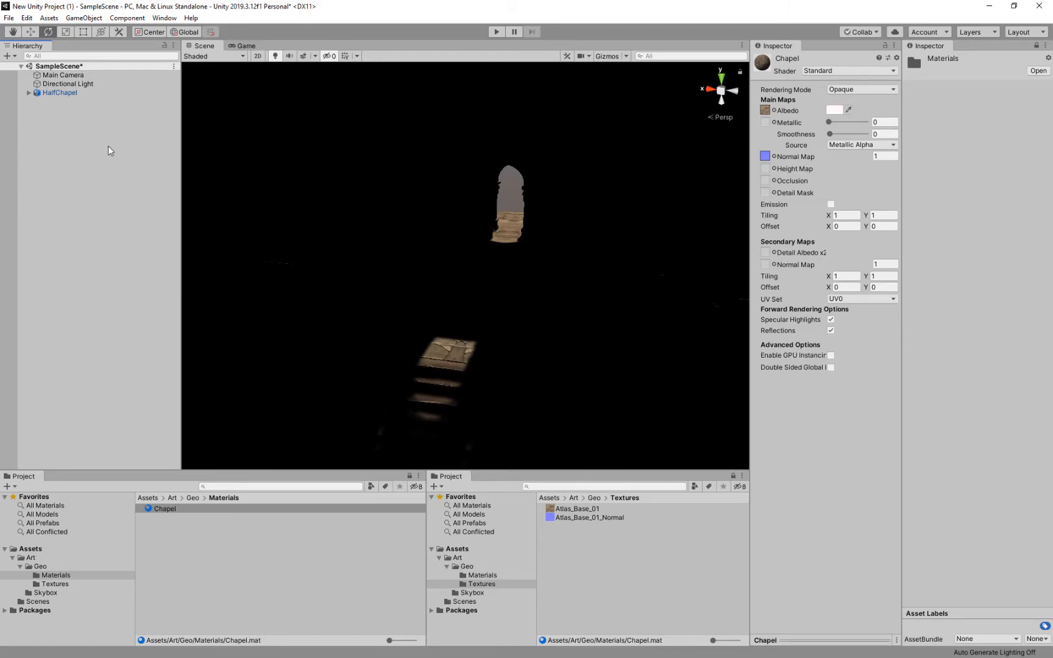
{"action": "left_click", "coordinate": [164, 18]}
{"action": "left_click", "coordinate": [201, 89]}
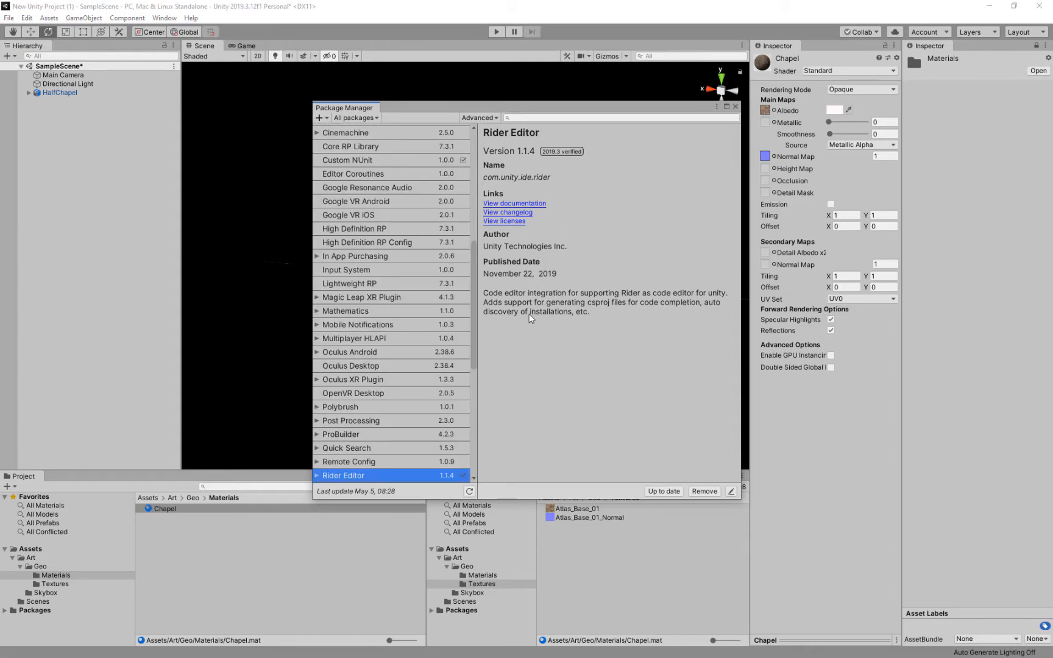
{"action": "scroll", "coordinate": [356, 301], "scroll_direction": "down", "scroll_amount": 3}
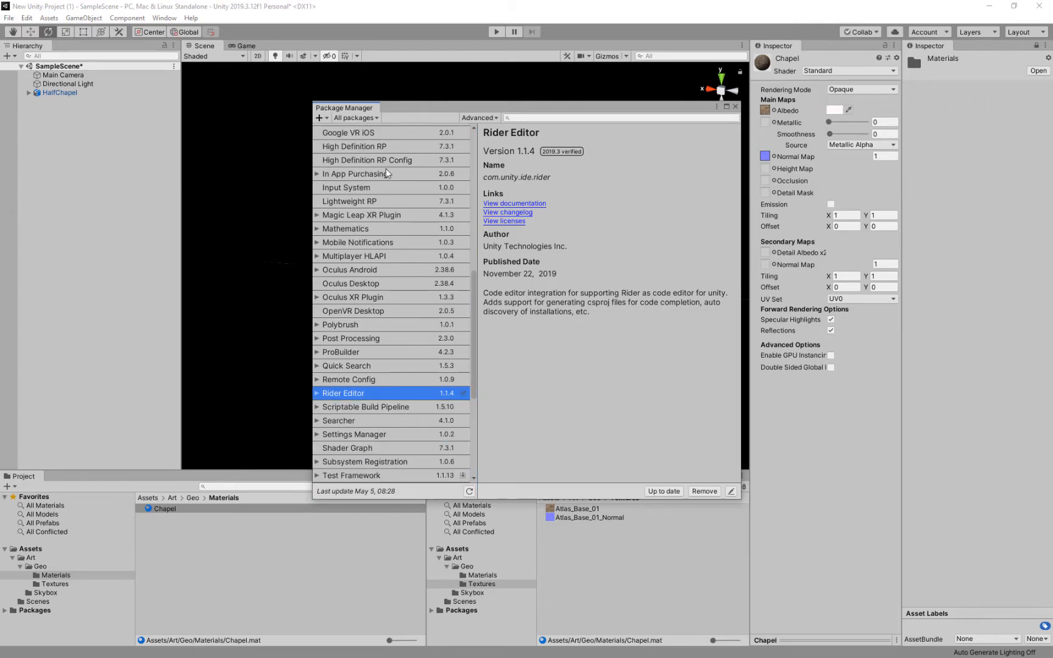
{"action": "scroll", "coordinate": [443, 296], "scroll_direction": "up", "scroll_amount": 3}
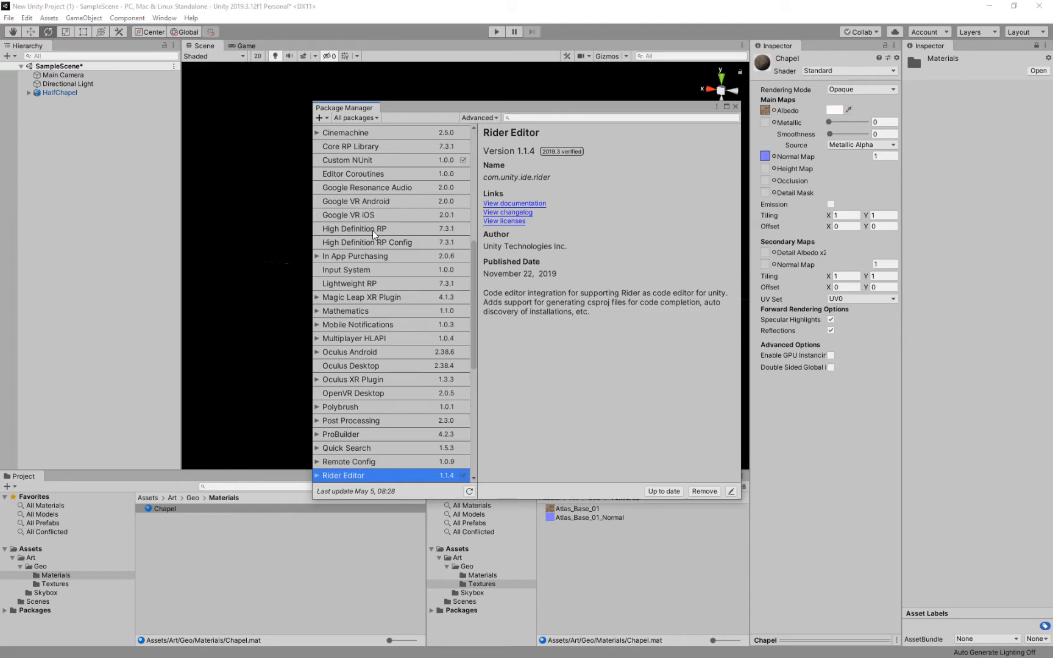
{"action": "left_click", "coordinate": [373, 230]}
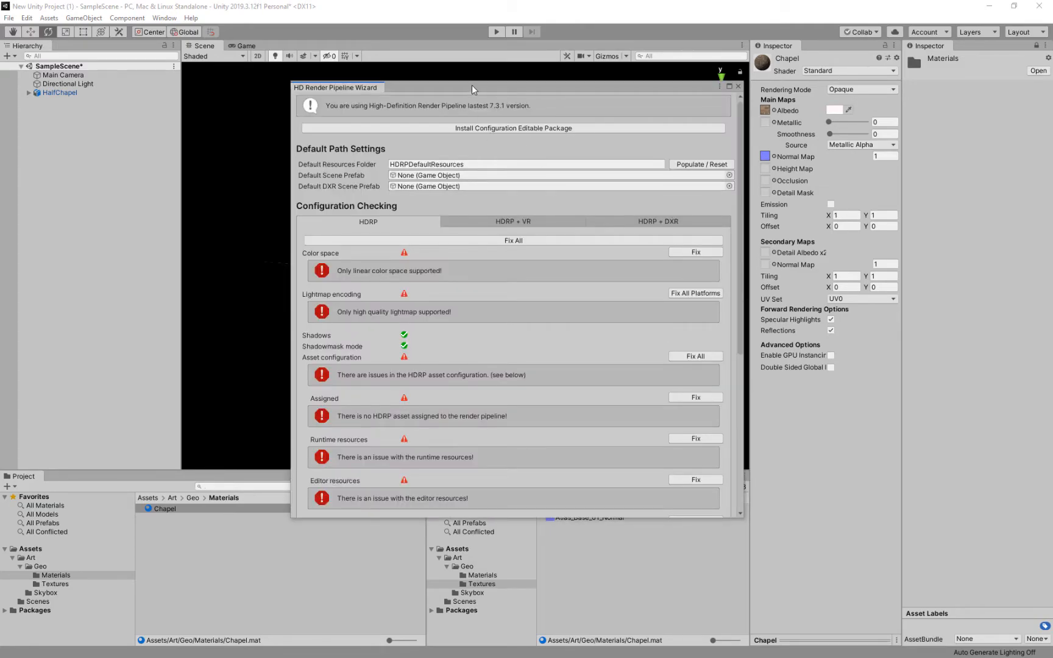
Fix all HDRP configuration issues in the HD Render Pipeline Wizard, creating a fresh HD default scene, and close the Package Manager
{"action": "left_click_drag", "start_coordinate": [430, 86], "coordinate": [452, 51]}
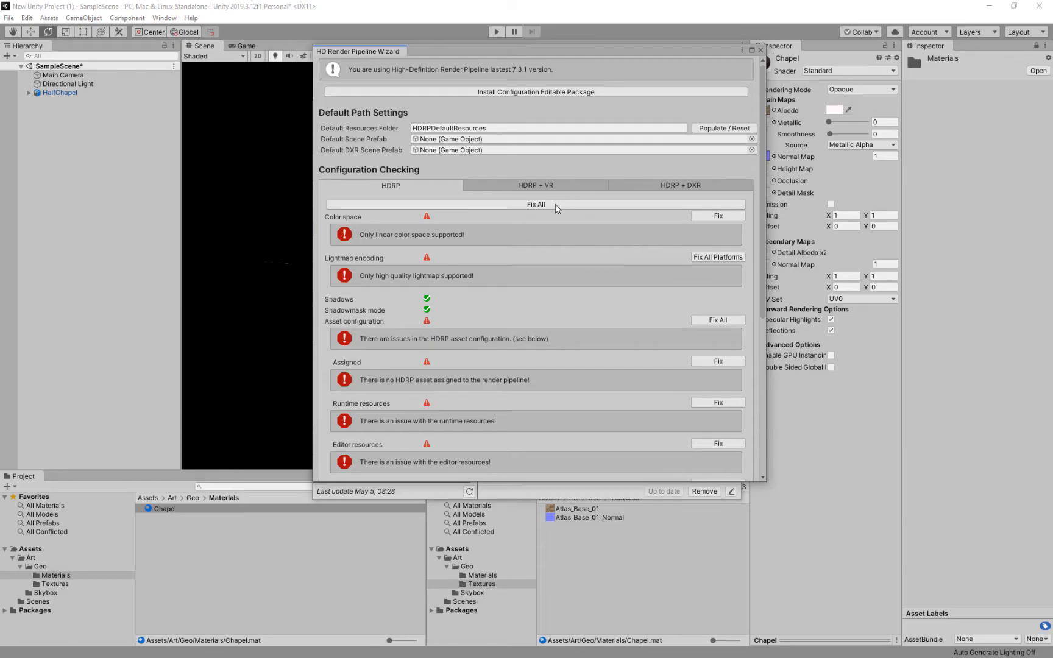
{"action": "left_click", "coordinate": [537, 204]}
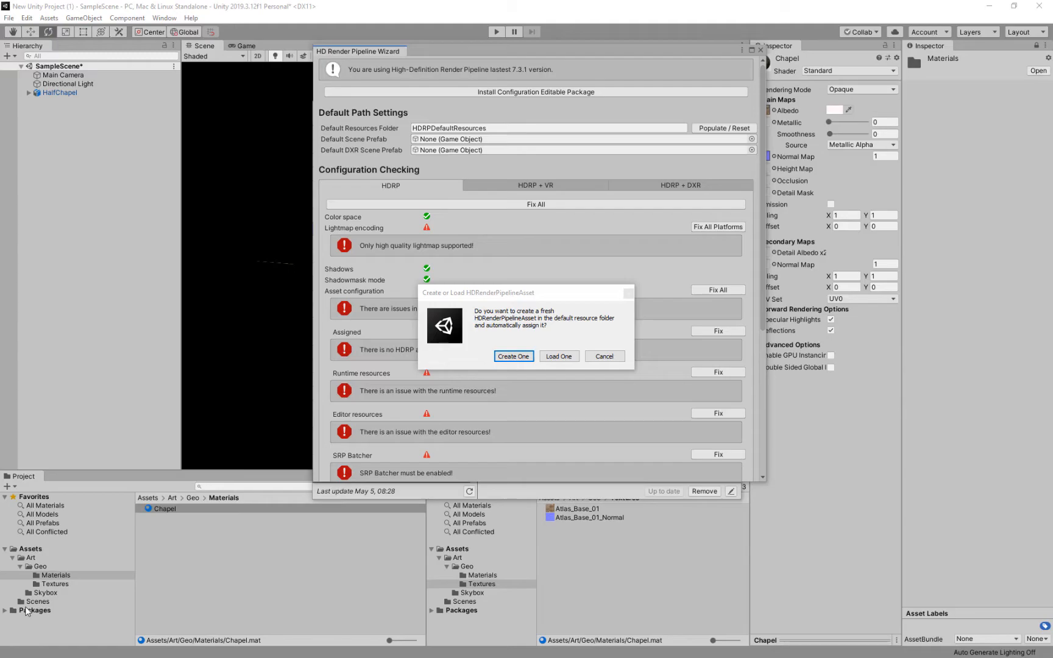
{"action": "left_click", "coordinate": [559, 355]}
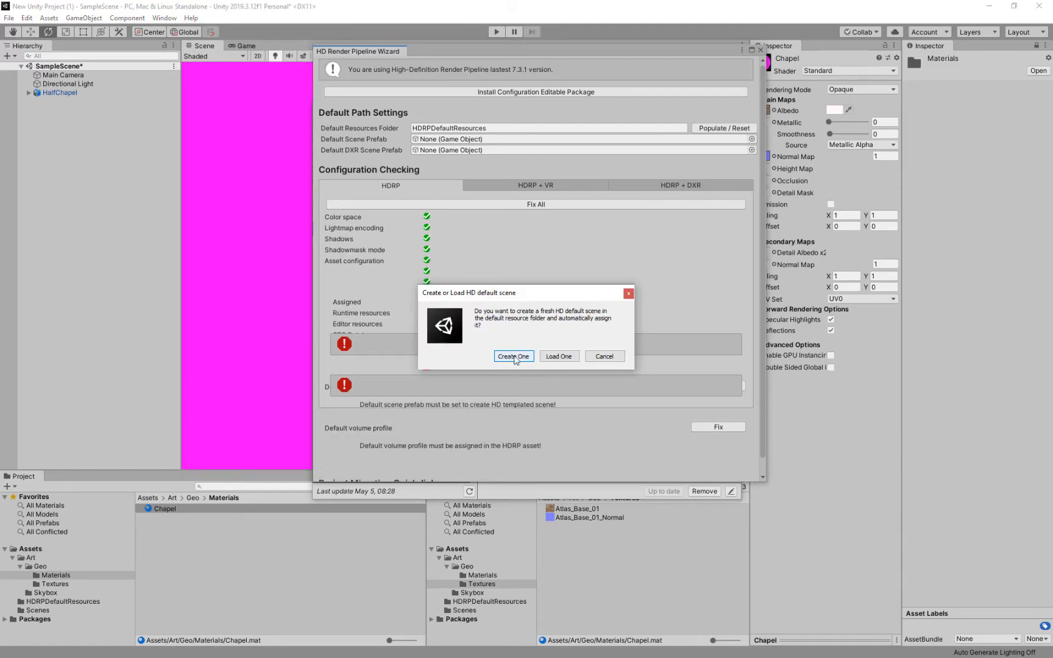
{"action": "left_click", "coordinate": [513, 356]}
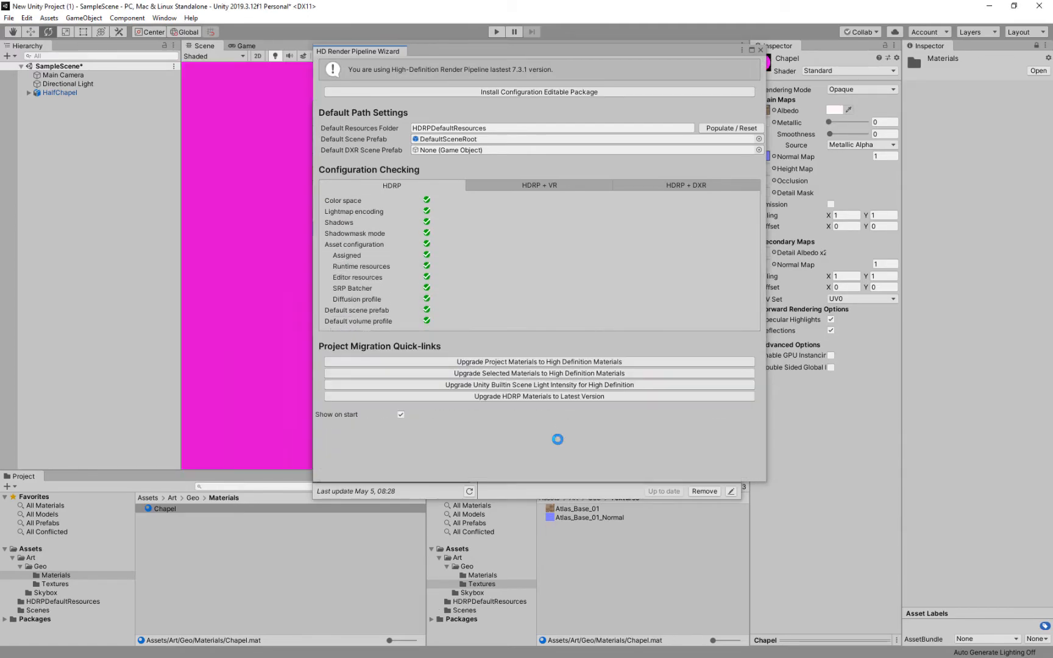
{"action": "left_click_drag", "start_coordinate": [557, 54], "coordinate": [685, 187]}
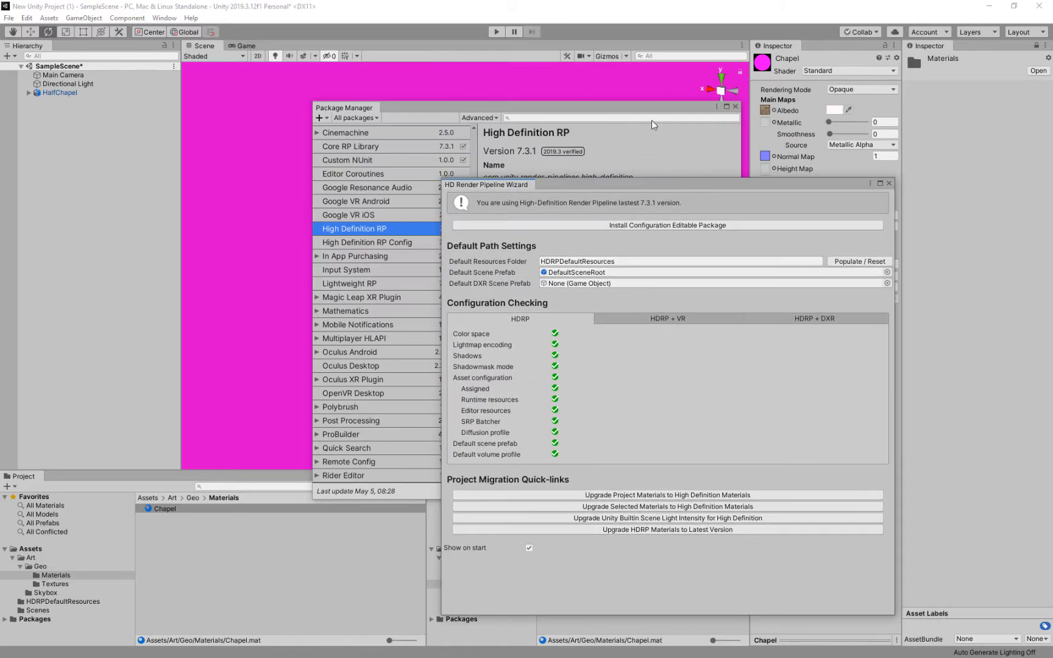
{"action": "left_click", "coordinate": [735, 107]}
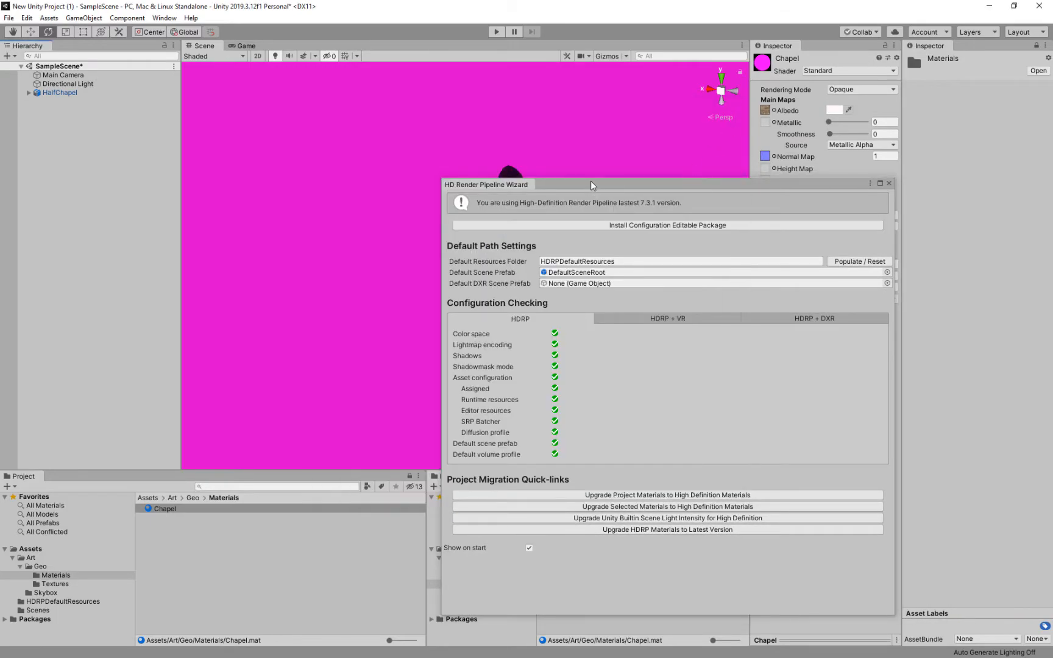
Upgrade all project materials to High Definition materials with the HD Render Pipeline Wizard, confirm the conversion, and close the wizard
{"action": "left_click_drag", "start_coordinate": [590, 185], "coordinate": [3, 110]}
{"action": "left_click_drag", "start_coordinate": [112, 90], "coordinate": [621, 305]}
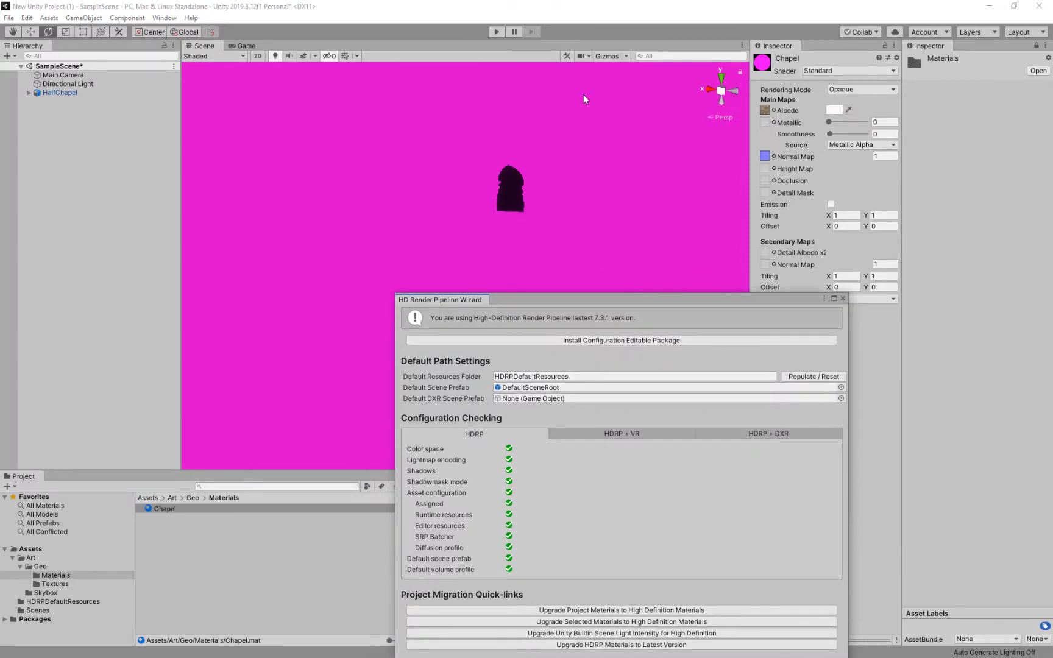
{"action": "left_click_drag", "start_coordinate": [618, 298], "coordinate": [675, 148]}
{"action": "left_click_drag", "start_coordinate": [594, 76], "coordinate": [598, 59]}
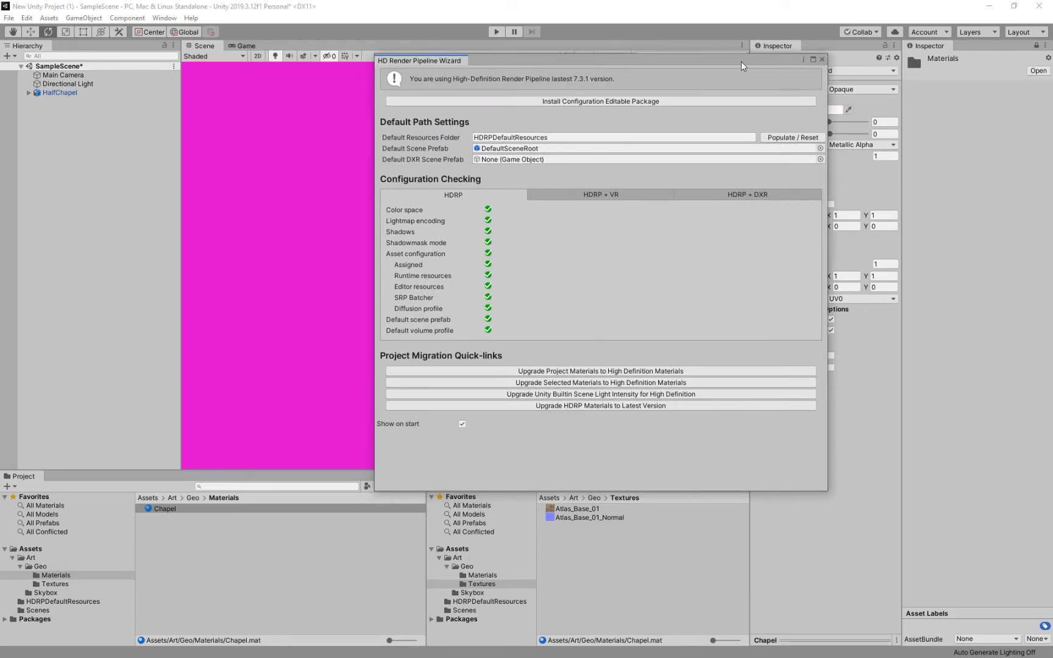
{"action": "left_click_drag", "start_coordinate": [741, 62], "coordinate": [586, 51]}
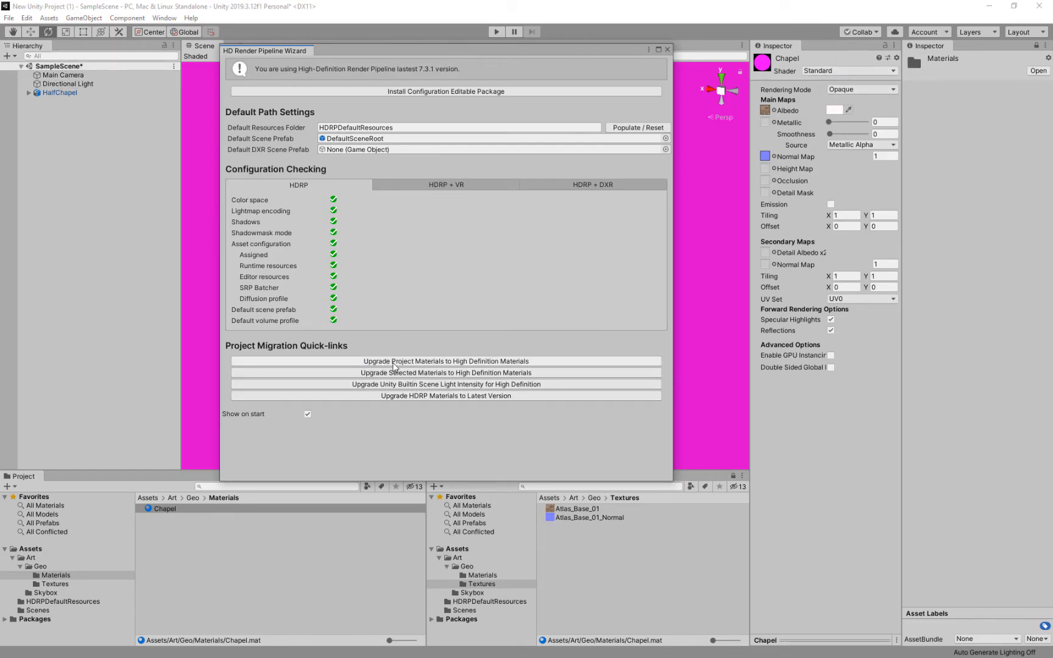
{"action": "left_click", "coordinate": [508, 363]}
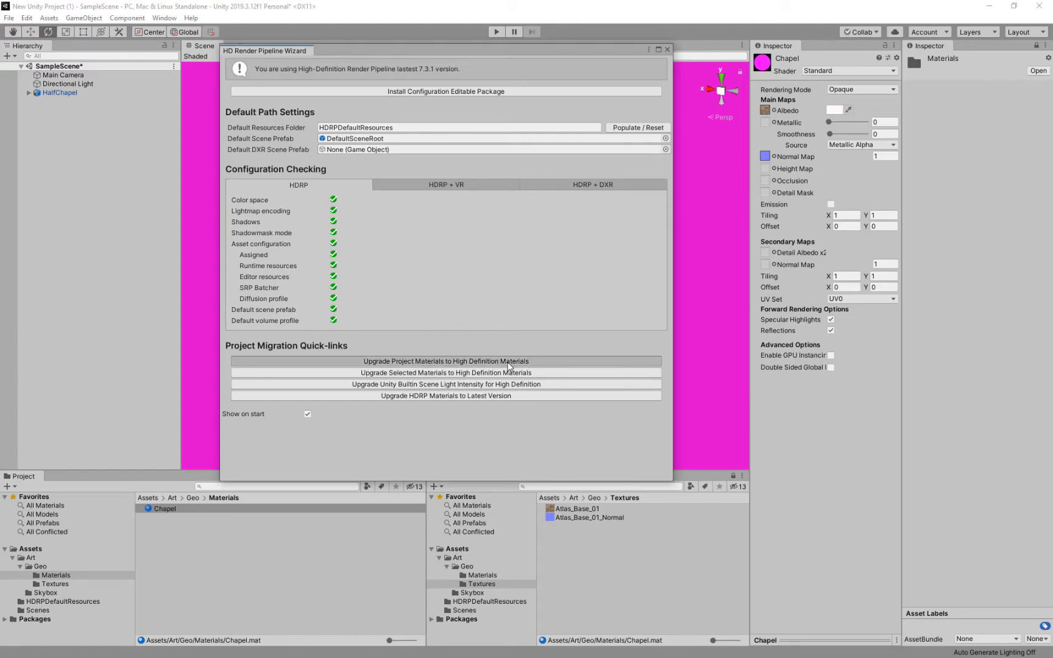
{"action": "left_click", "coordinate": [557, 356]}
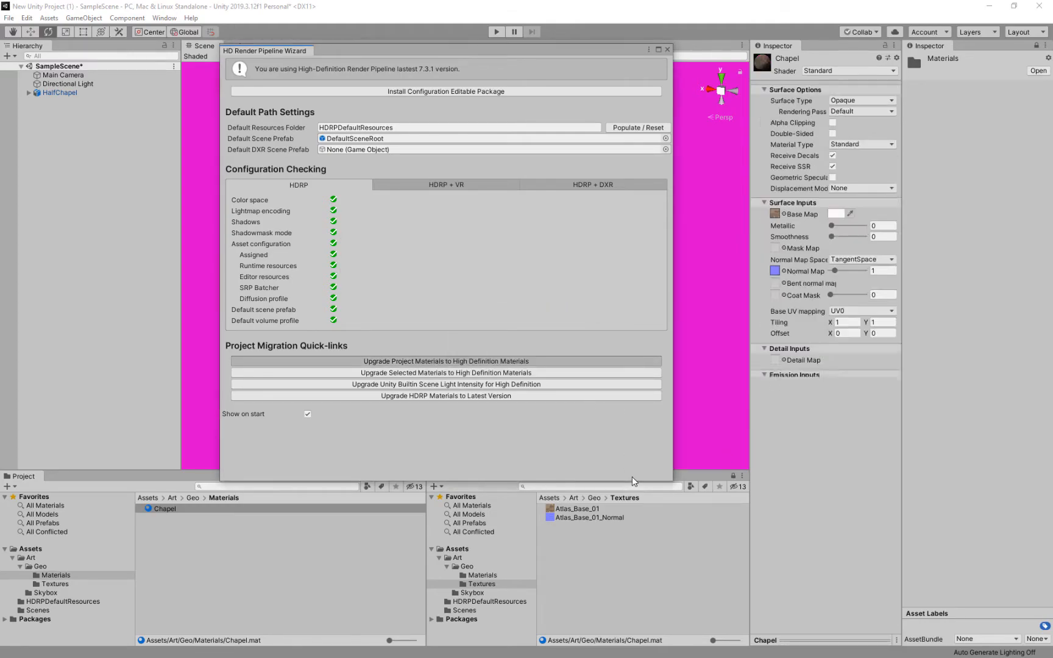
{"action": "left_click_drag", "start_coordinate": [489, 55], "coordinate": [479, 127]}
{"action": "left_click", "coordinate": [658, 121]}
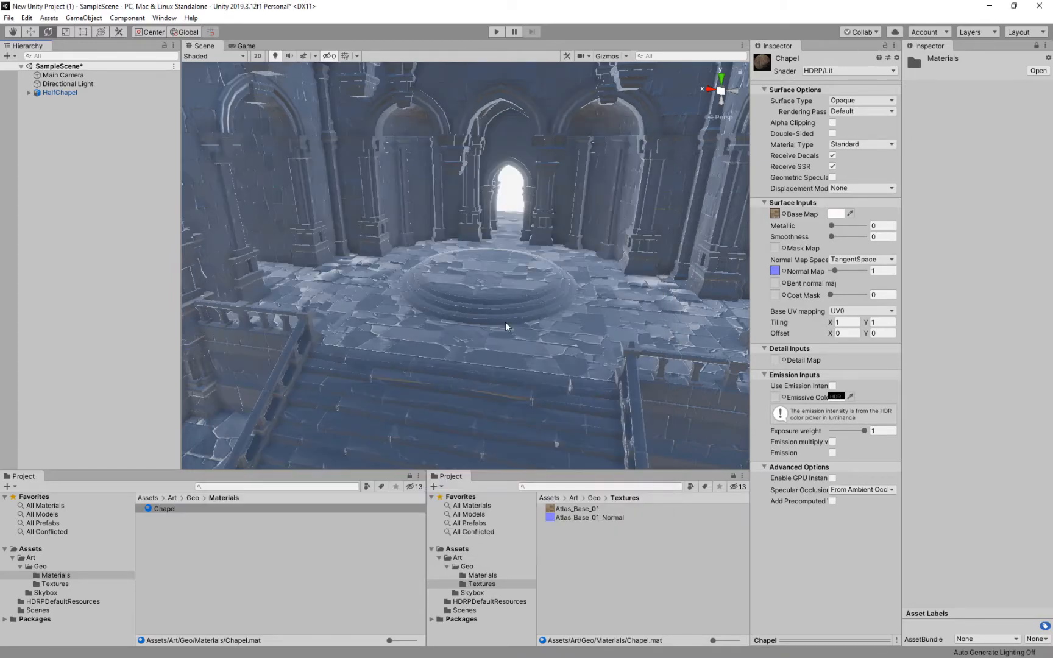
Reopen the HD Render Pipeline Wizard to view its configuration checks, and close it again
{"action": "left_click", "coordinate": [164, 18]}
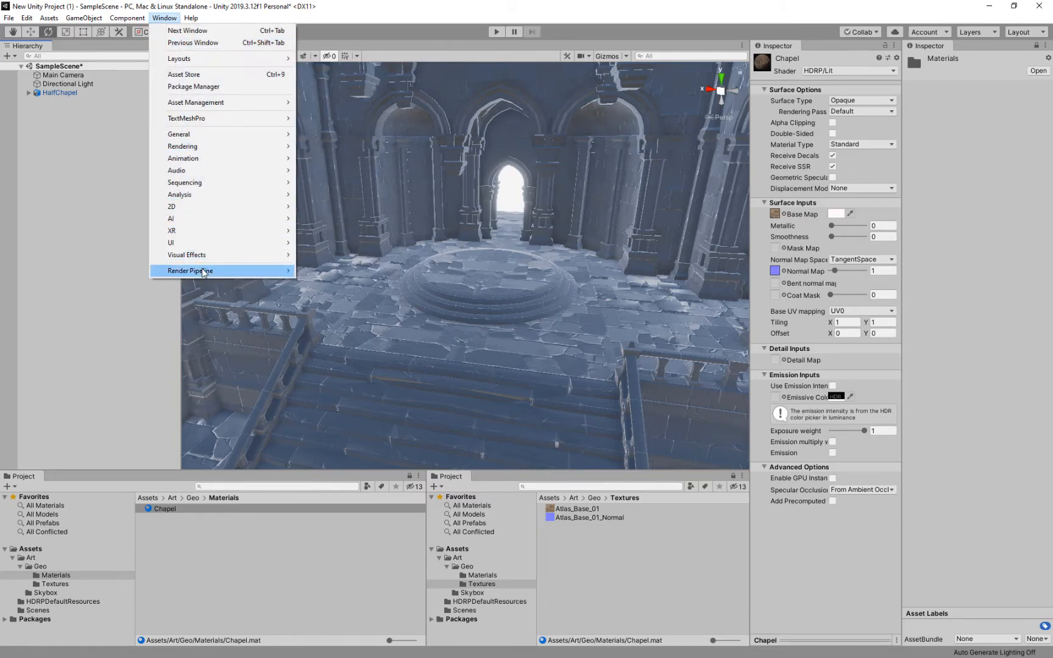
{"action": "mouse_move", "coordinate": [204, 271]}
{"action": "left_click", "coordinate": [356, 270]}
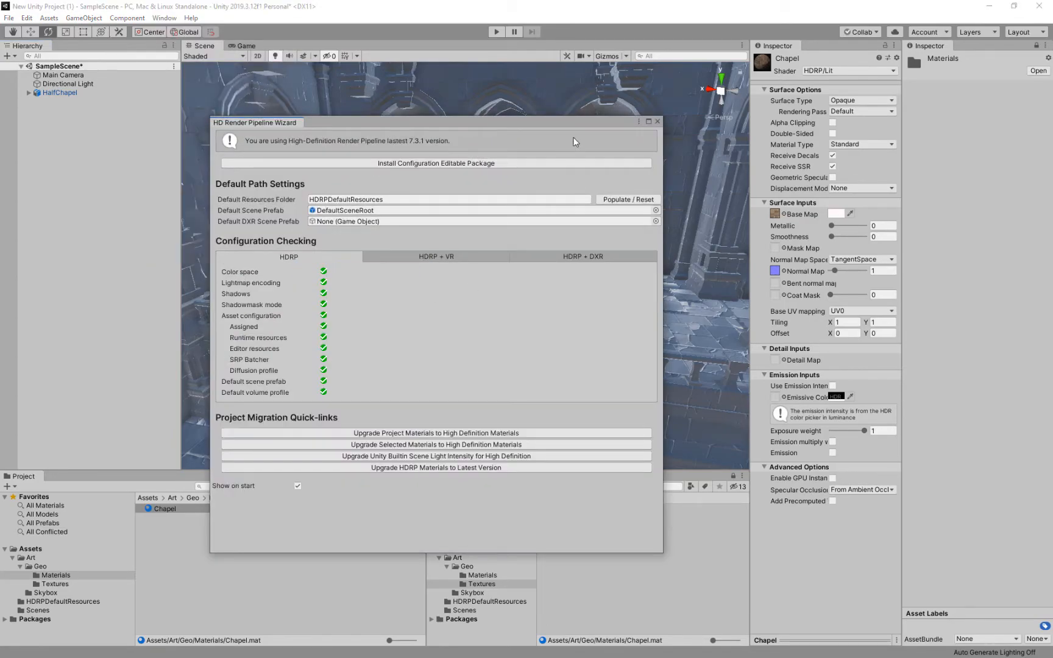
{"action": "left_click", "coordinate": [658, 121]}
Set the Chapel material's Metallic to 0.72 and Smoothness to 0.15, and collapse its Emission Inputs section
{"action": "mouse_move", "coordinate": [589, 296]}
{"action": "middle_mouse_down"}
{"action": "mouse_move", "coordinate": [548, 262]}
{"action": "mouse_move", "coordinate": [560, 201]}
{"action": "mouse_move", "coordinate": [583, 285]}
{"action": "middle_mouse_up"}
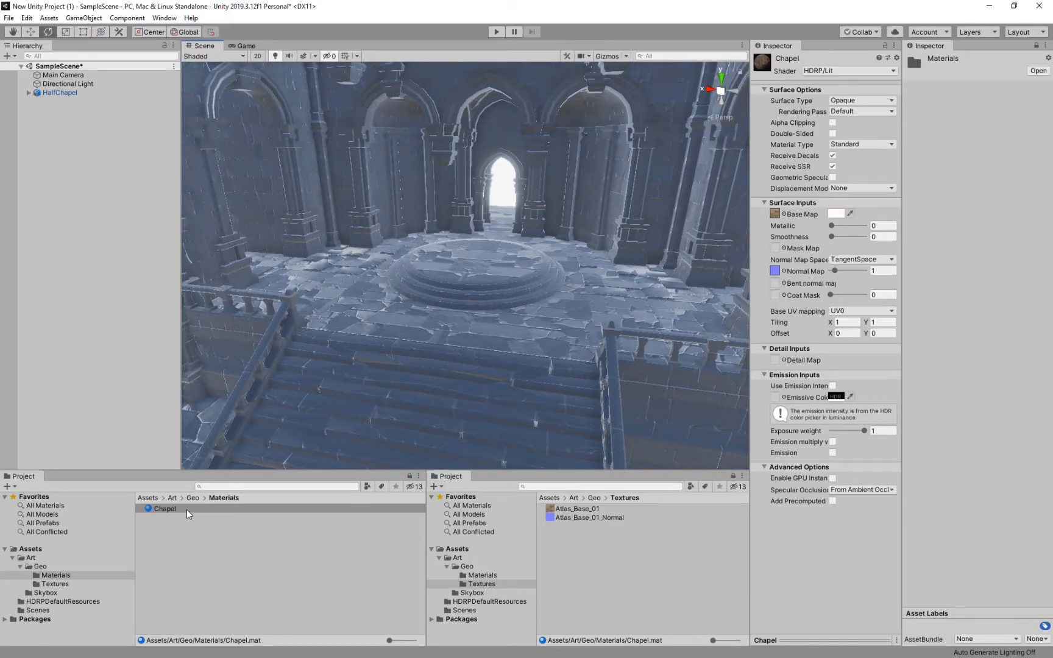
{"action": "left_click", "coordinate": [167, 509]}
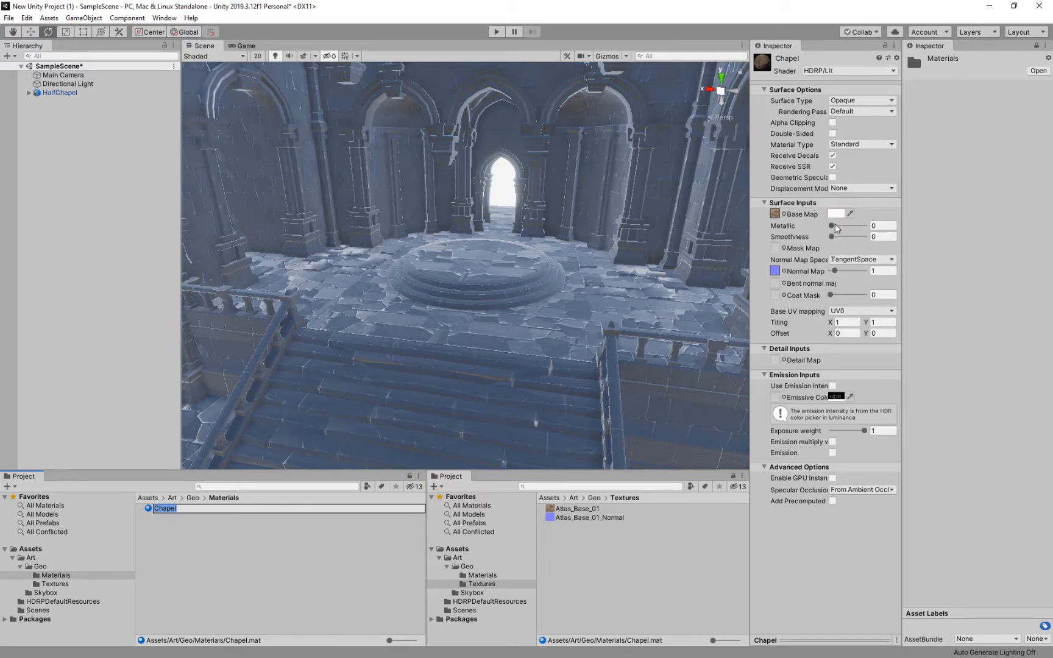
{"action": "left_click_drag", "start_coordinate": [831, 225], "coordinate": [857, 233]}
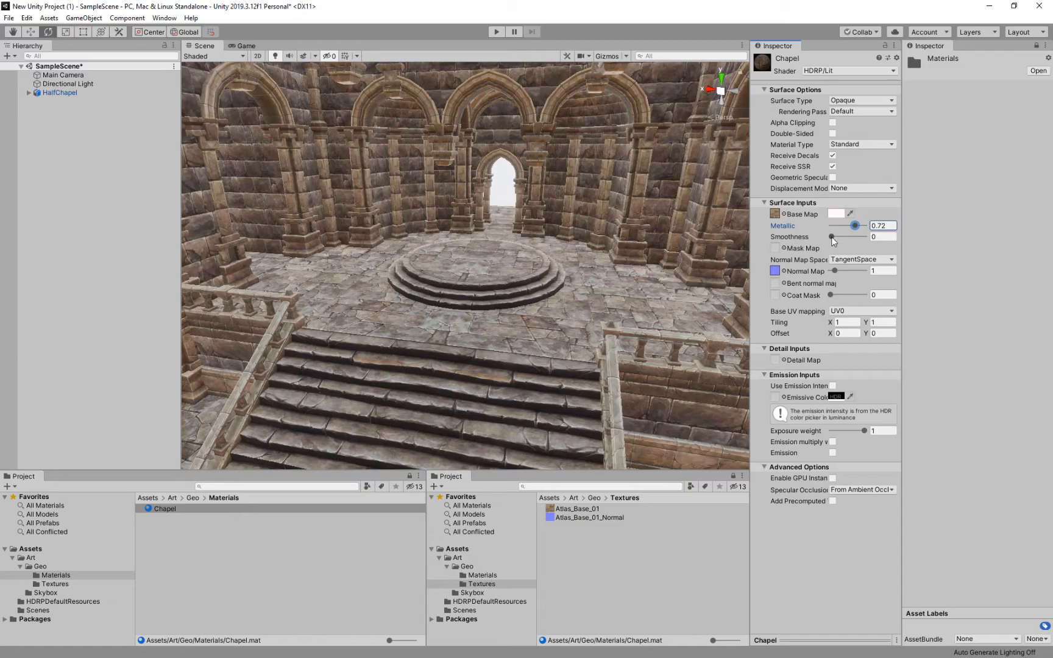
{"action": "mouse_move", "coordinate": [832, 241]}
{"action": "left_mouse_down"}
{"action": "mouse_move", "coordinate": [874, 247]}
{"action": "mouse_move", "coordinate": [839, 244]}
{"action": "left_mouse_up"}
{"action": "left_click_drag", "start_coordinate": [571, 311], "coordinate": [588, 286], "text": "alt"}
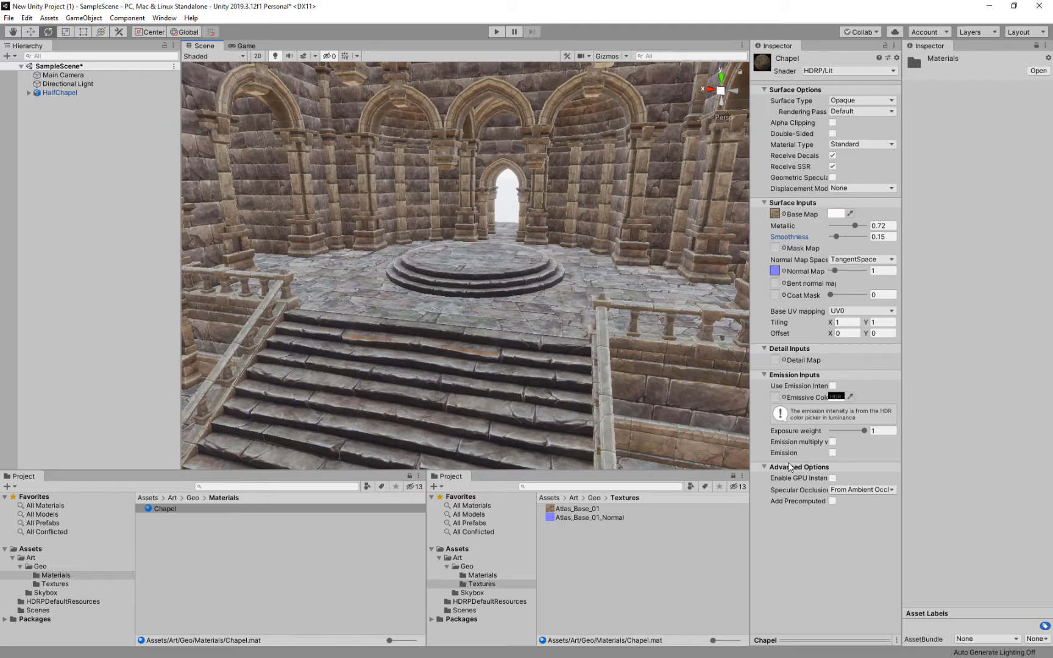
{"action": "left_click", "coordinate": [816, 375]}
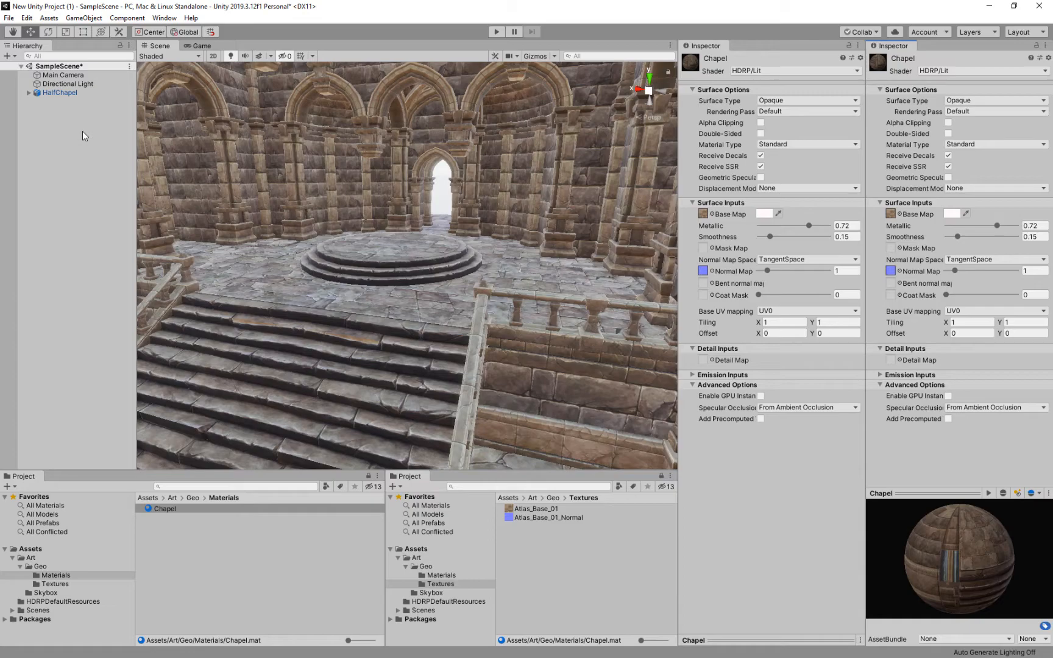
Add a Sky and Fog Volume to SampleScene, keeping its default name
{"action": "left_click", "coordinate": [62, 122]}
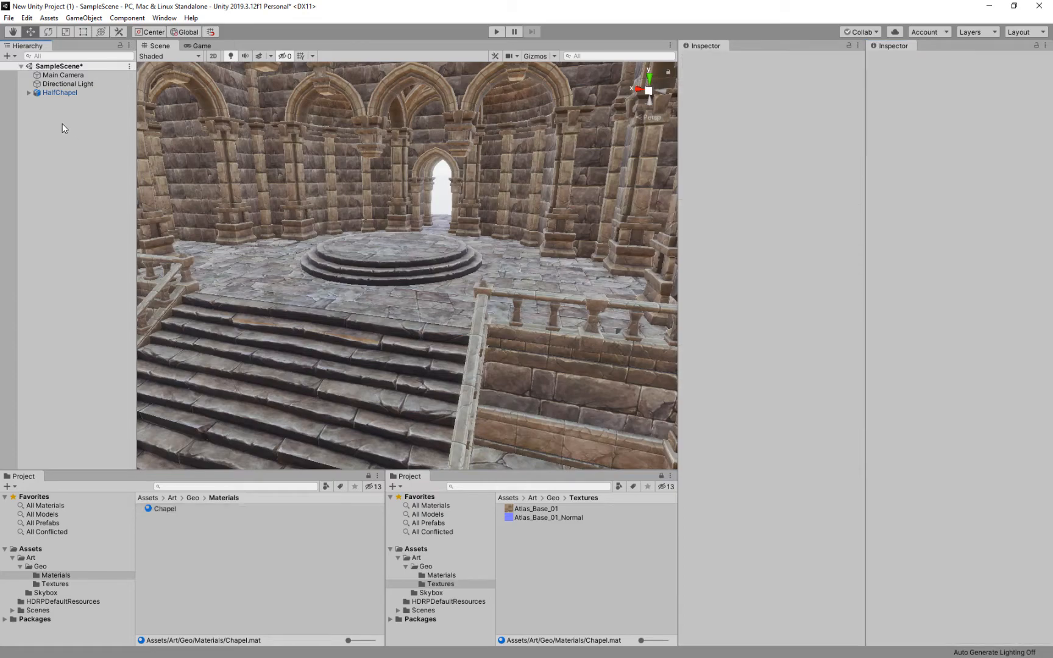
{"action": "right_click", "coordinate": [62, 123]}
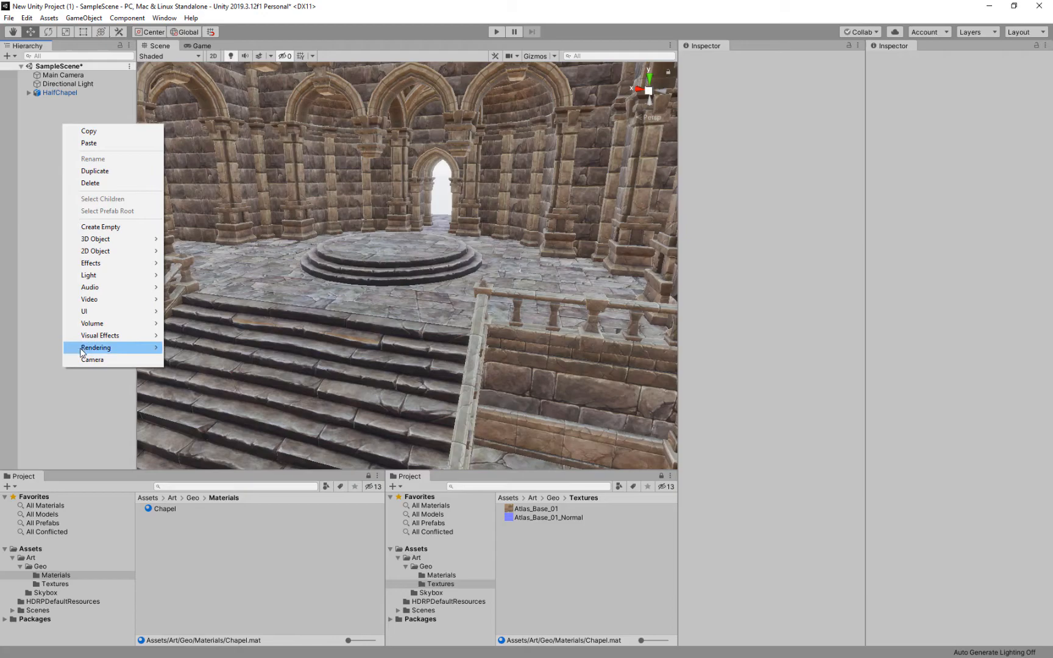
{"action": "mouse_move", "coordinate": [107, 323]}
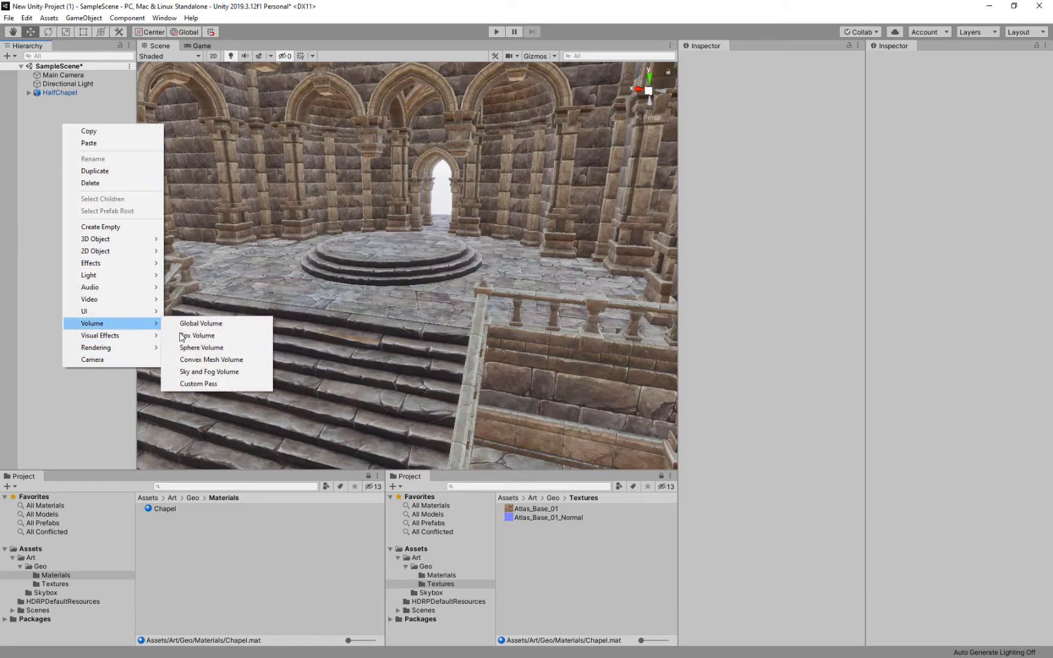
{"action": "left_click", "coordinate": [219, 373]}
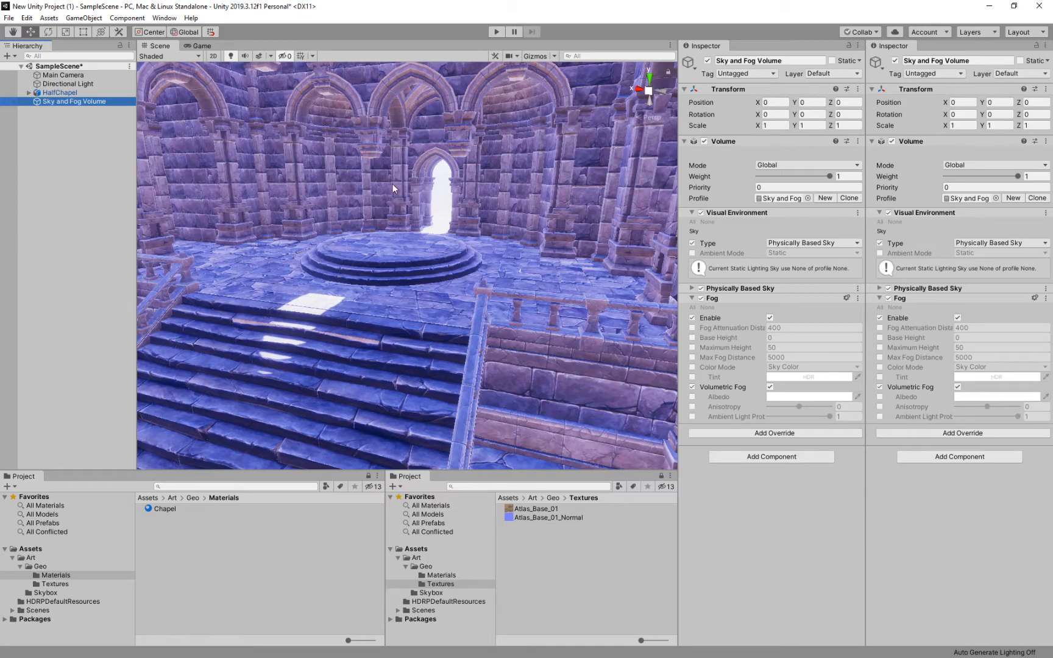
{"action": "key", "text": "F2"}
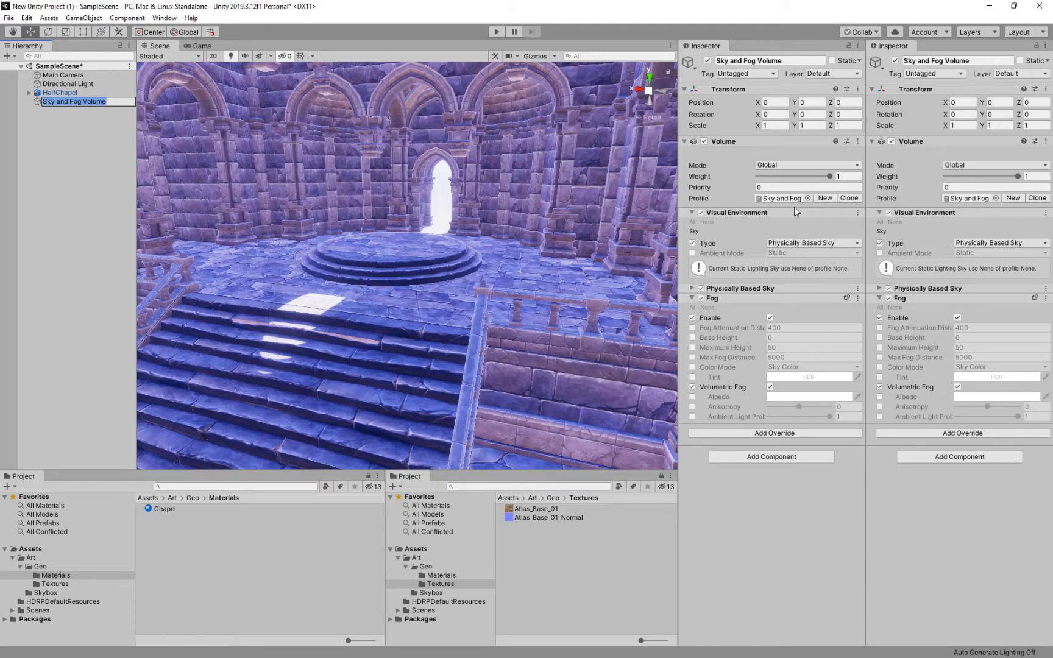
Disable the Physically Based Sky override and set the Visual Environment sky type to HDRI Sky
{"action": "left_click", "coordinate": [701, 288]}
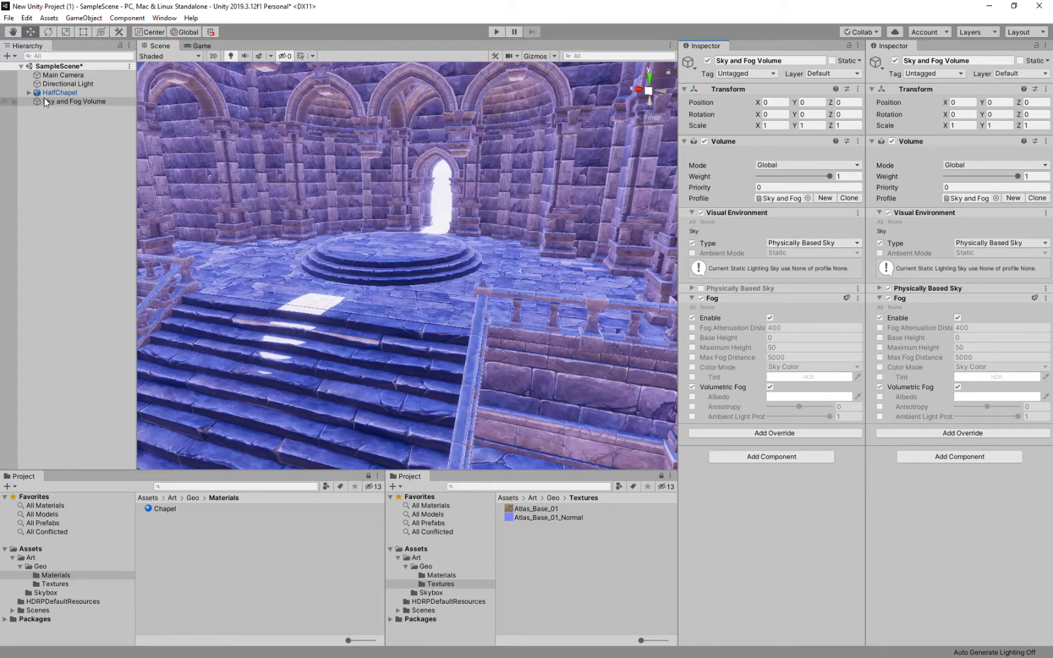
{"action": "left_click", "coordinate": [781, 243]}
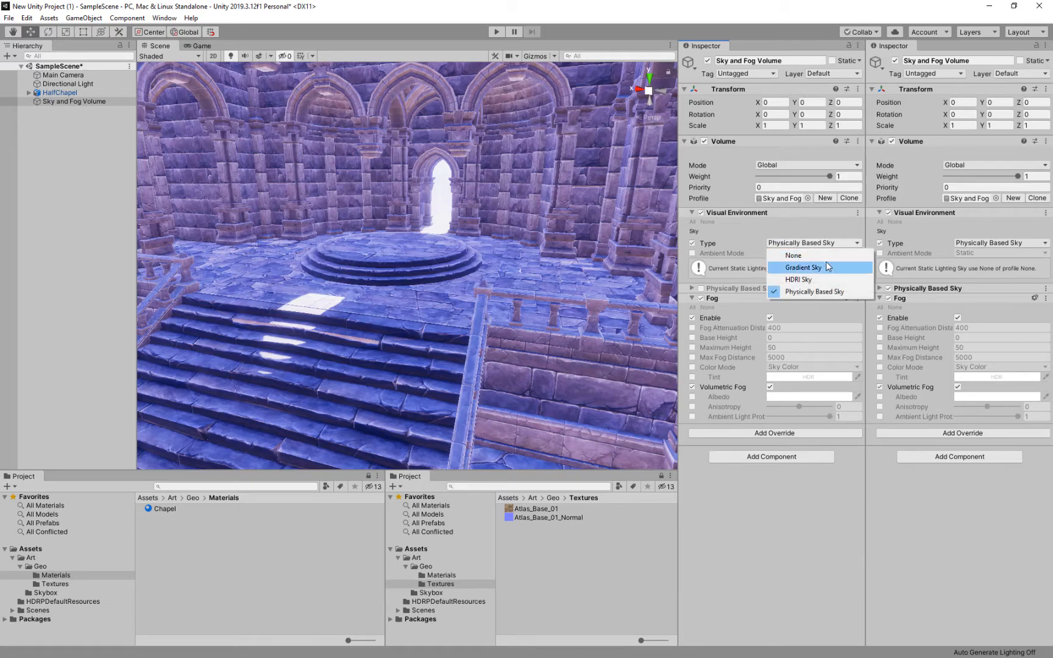
{"action": "left_click", "coordinate": [792, 275]}
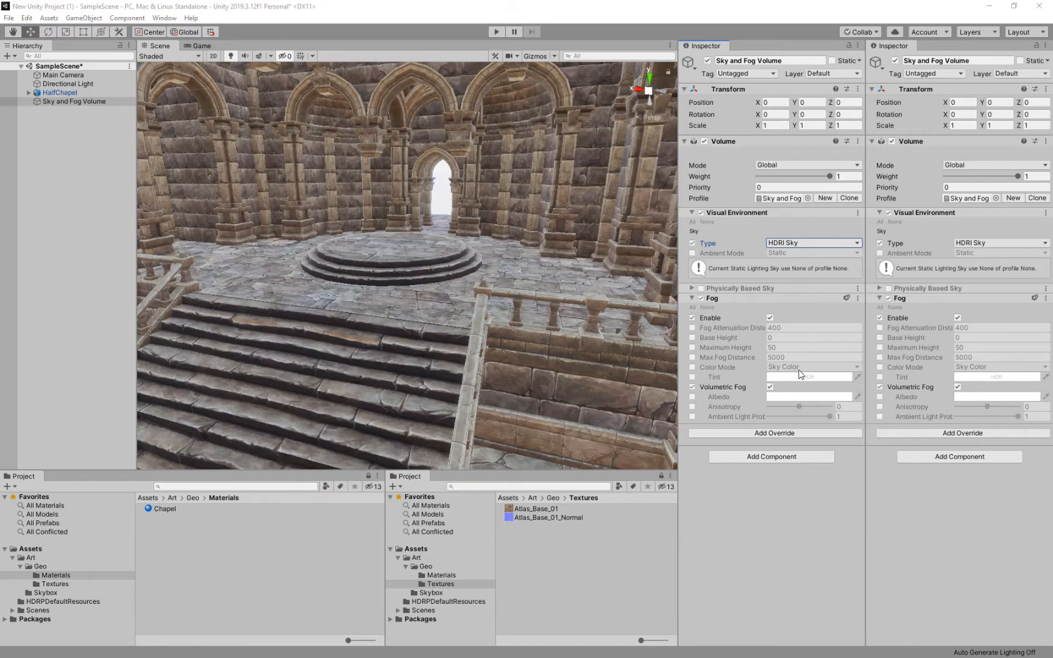
Add an HDRI Sky override to the Sky and Fog Volume and enable all of its properties
{"action": "left_click", "coordinate": [778, 433]}
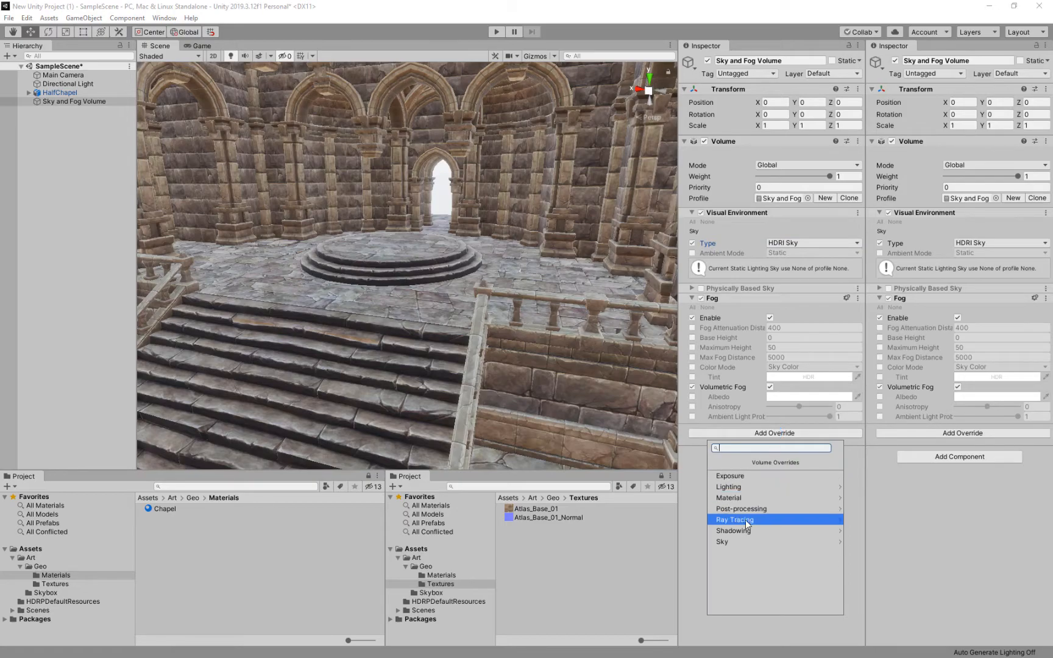
{"action": "left_click", "coordinate": [733, 543]}
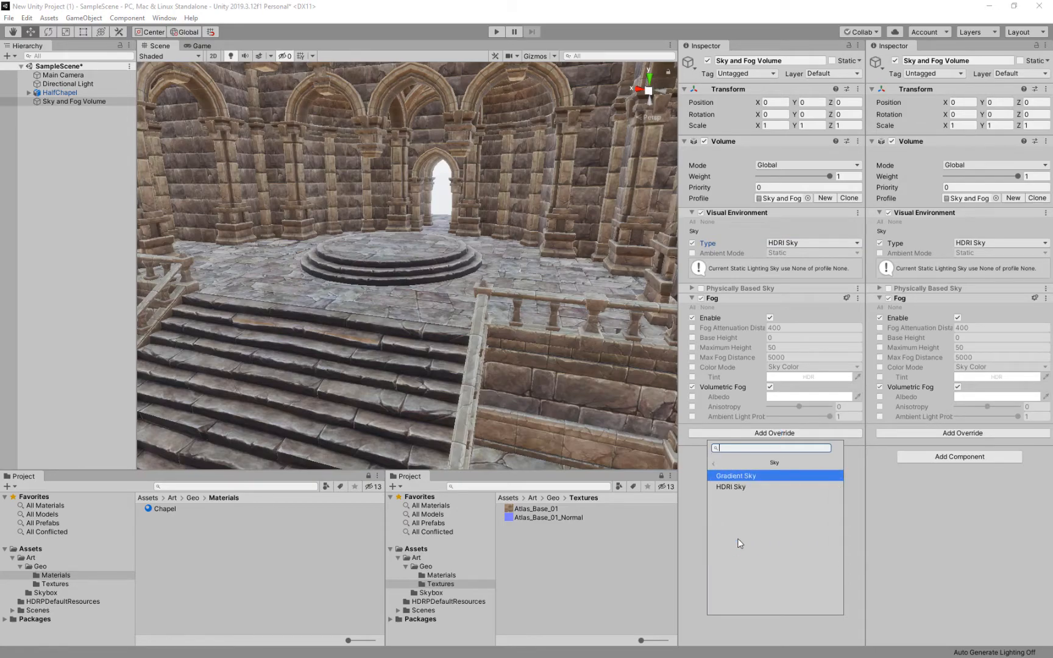
{"action": "left_click", "coordinate": [734, 487]}
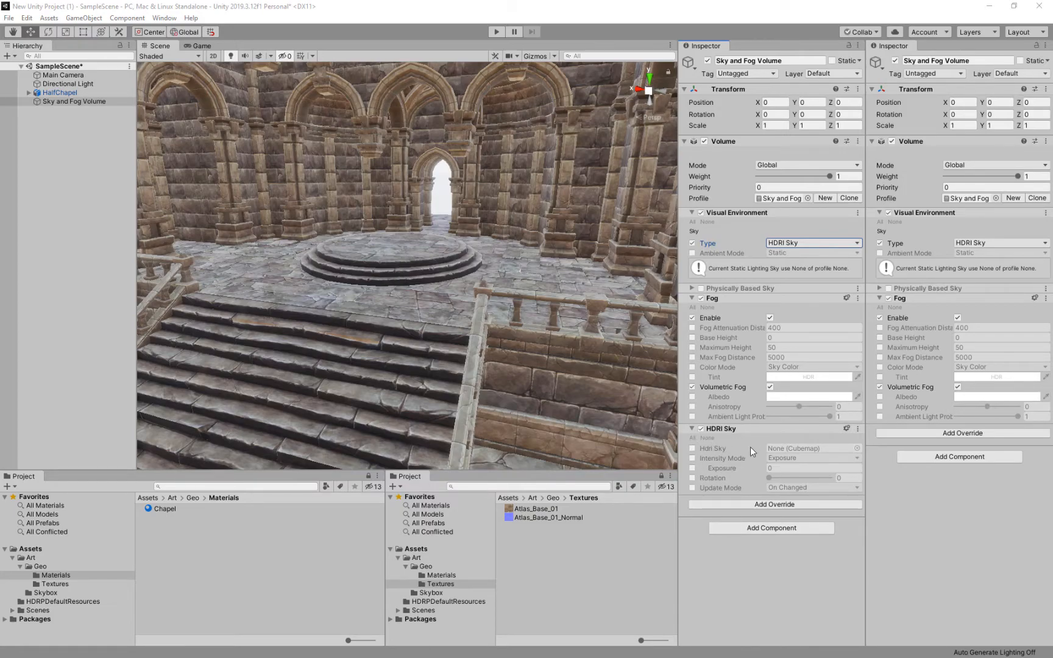
{"action": "left_click", "coordinate": [692, 438]}
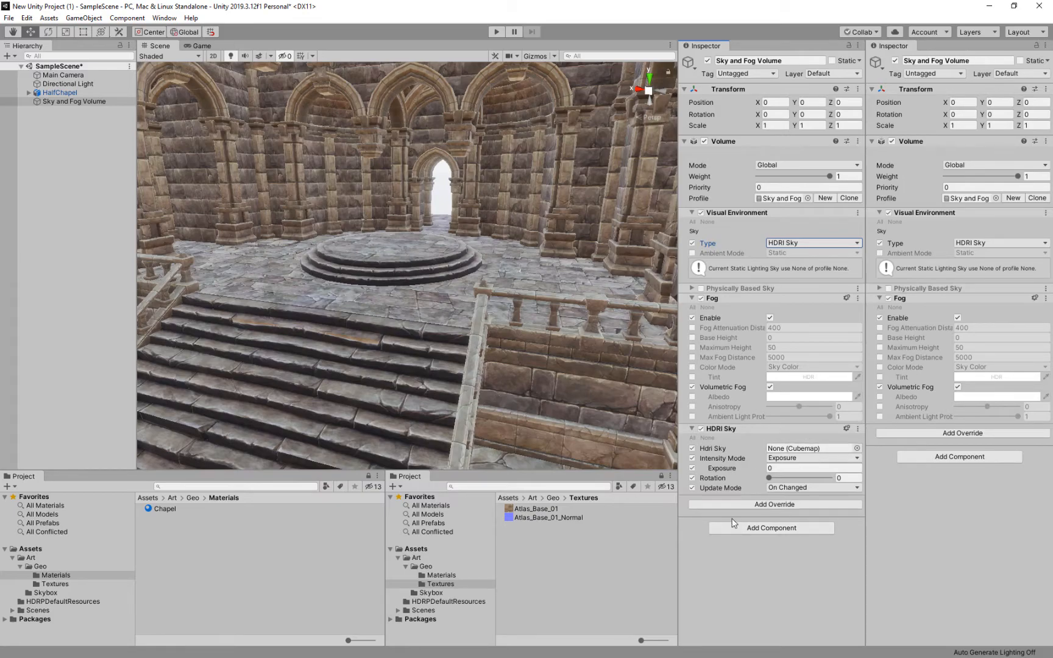
Assign the preller_drive_4k (1) cubemap as the HDRI Sky texture
{"action": "left_click", "coordinate": [857, 448]}
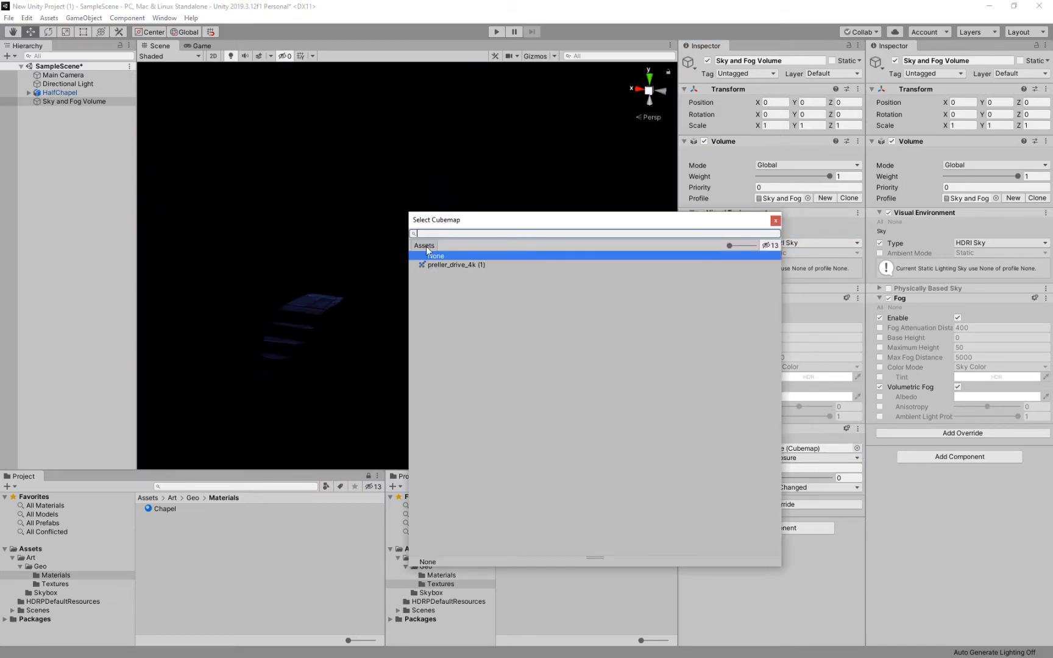
{"action": "left_click", "coordinate": [447, 265]}
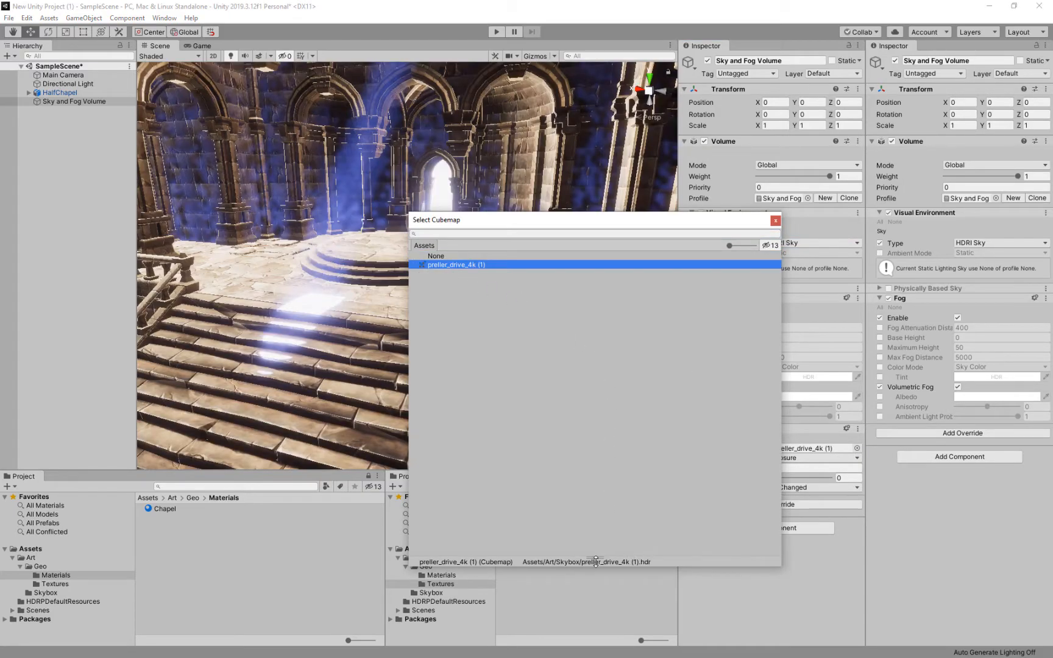
{"action": "left_click", "coordinate": [775, 220]}
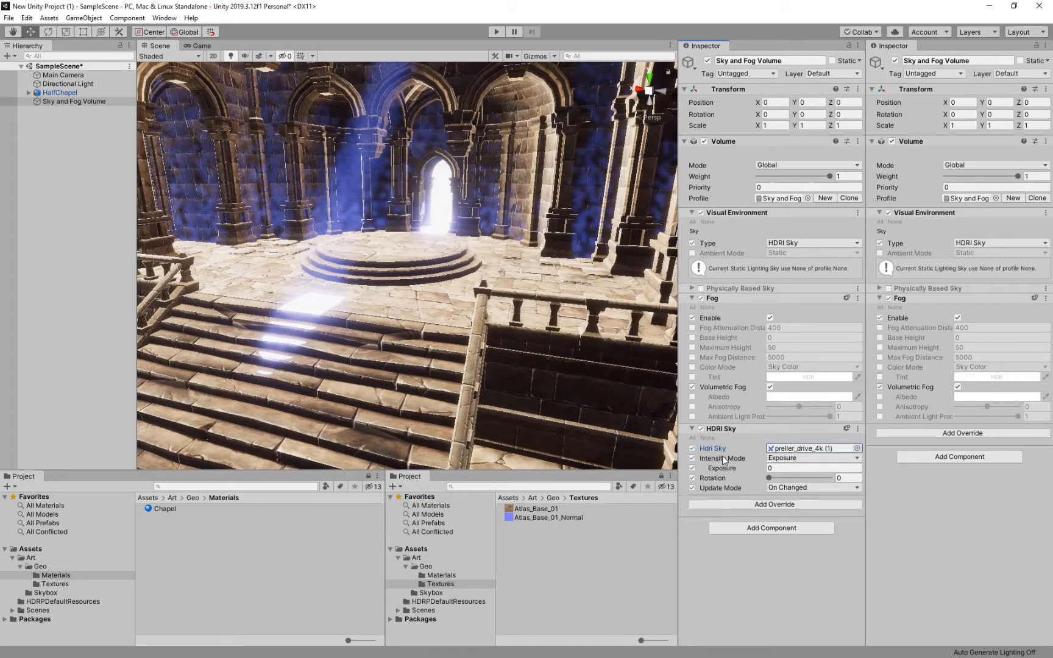
Set the HDRI Sky's Exposure to 6 and its Rotation to 250
{"action": "left_click", "coordinate": [704, 465]}
{"action": "type", "text": "6"}
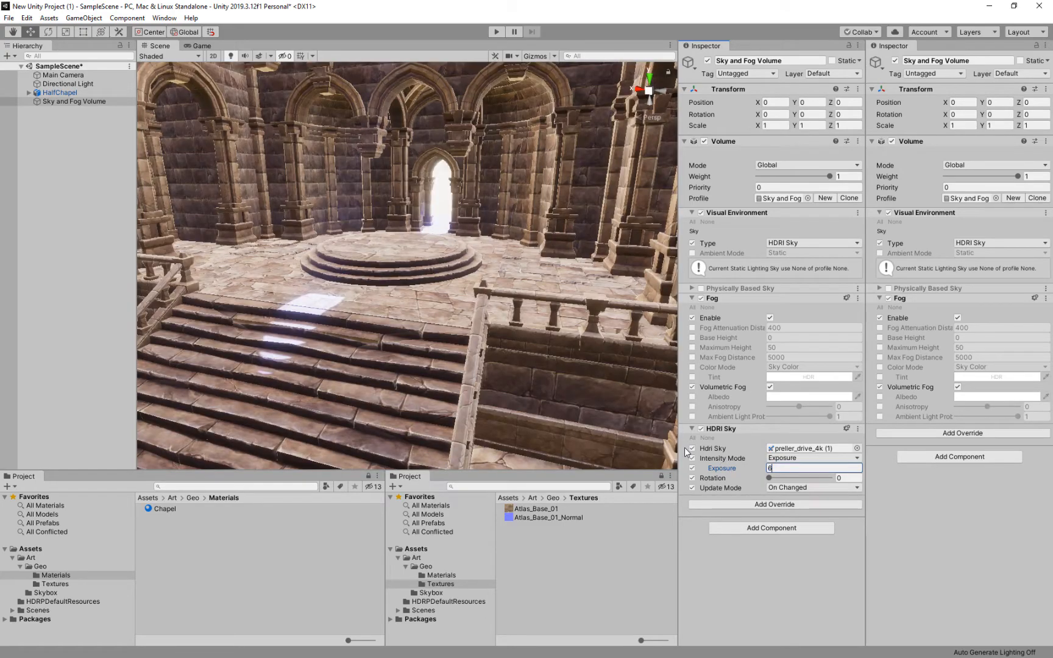
{"action": "left_click", "coordinate": [846, 477]}
{"action": "type", "text": "250"}
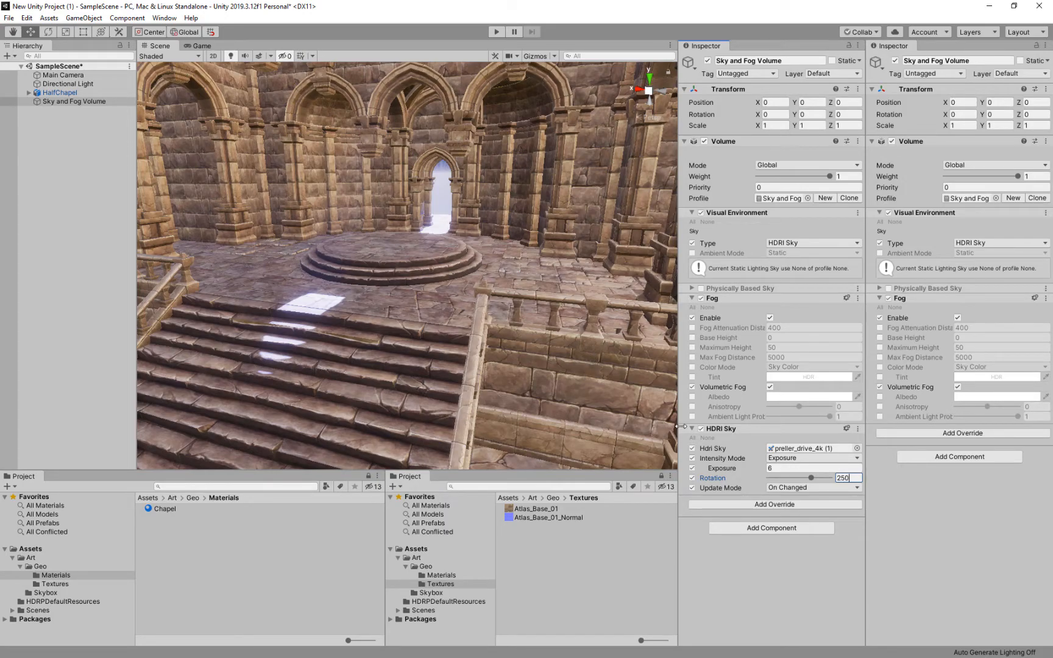
Disable the Fog override on the Sky and Fog Volume
{"action": "key", "text": "alt"}
{"action": "middle_click_drag", "start_coordinate": [492, 157], "coordinate": [467, 183], "text": "alt"}
{"action": "left_click", "coordinate": [701, 298]}
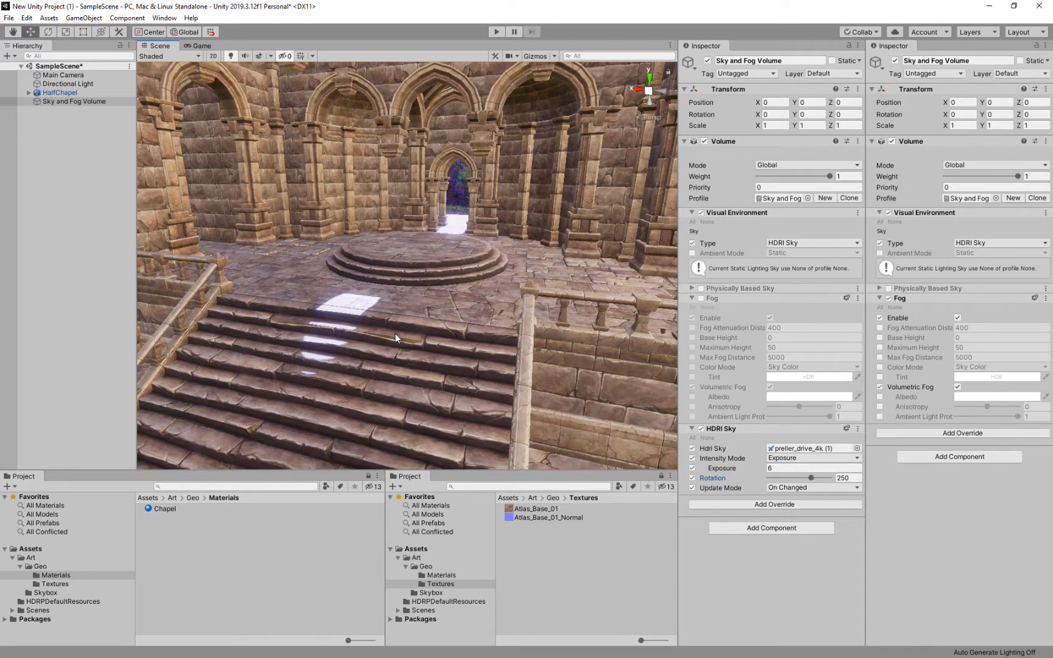
Create a Global Volume named PostProcess in the scene and give it a new volume profile
{"action": "right_click", "coordinate": [85, 136]}
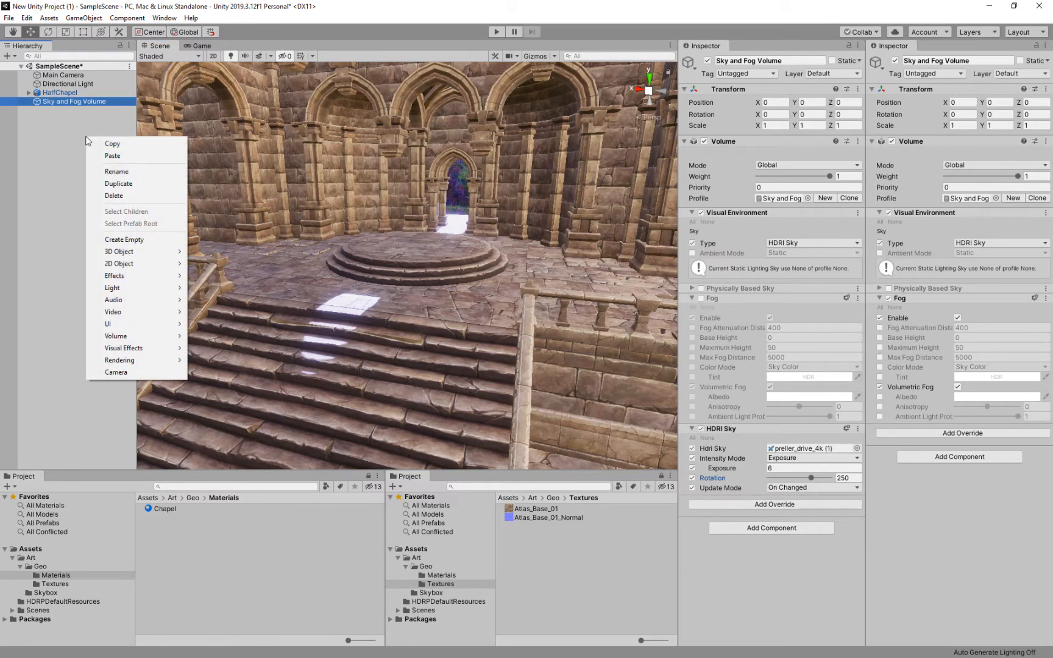
{"action": "mouse_move", "coordinate": [125, 336]}
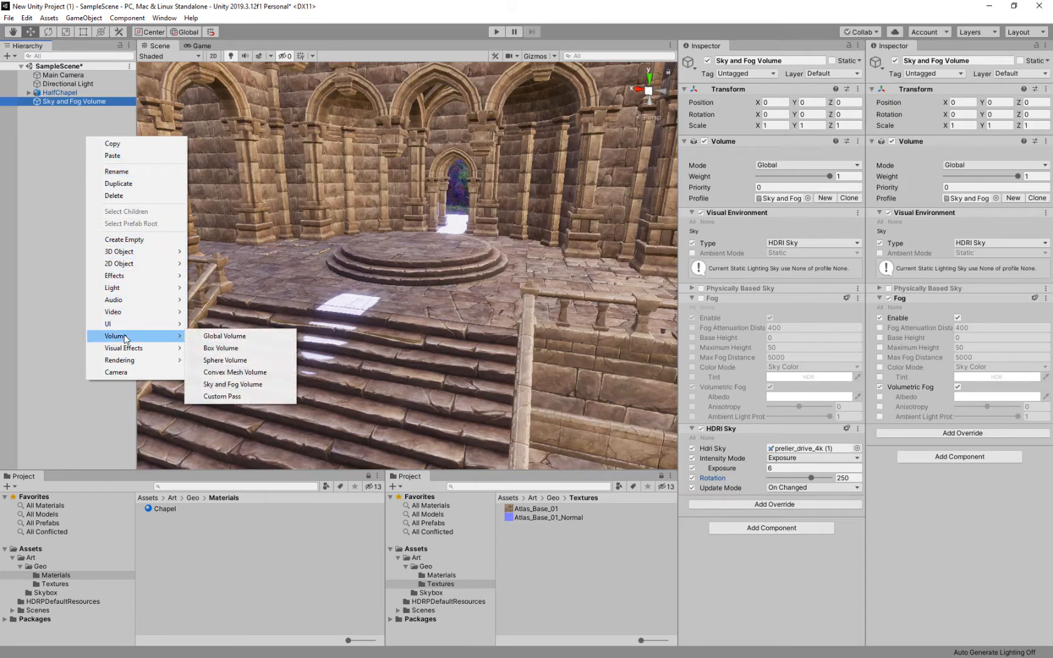
{"action": "left_click", "coordinate": [236, 339]}
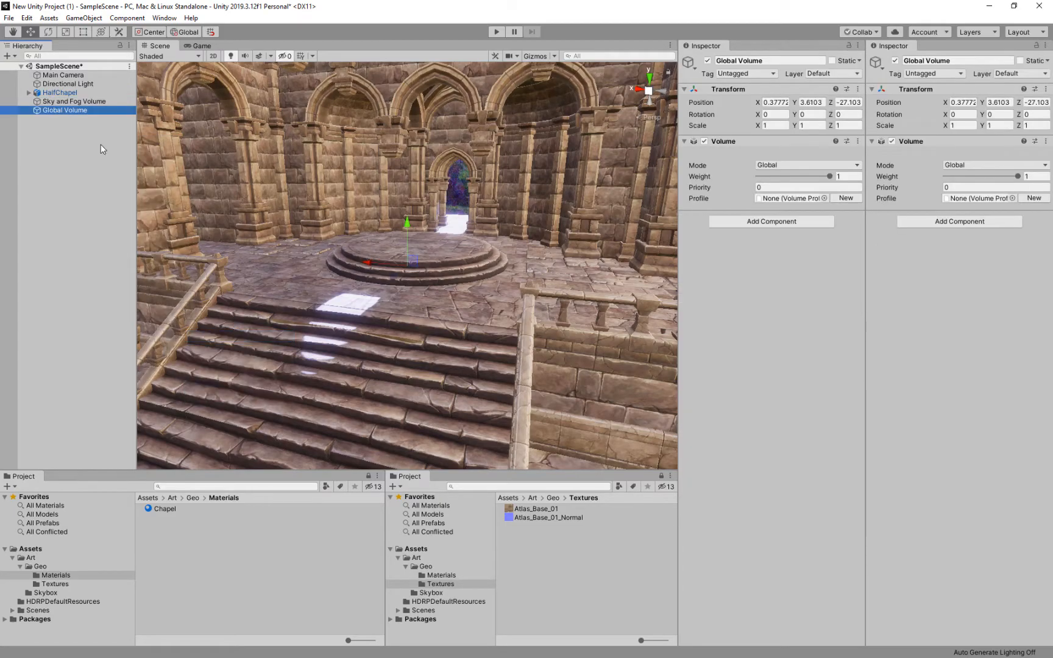
{"action": "left_click", "coordinate": [96, 114]}
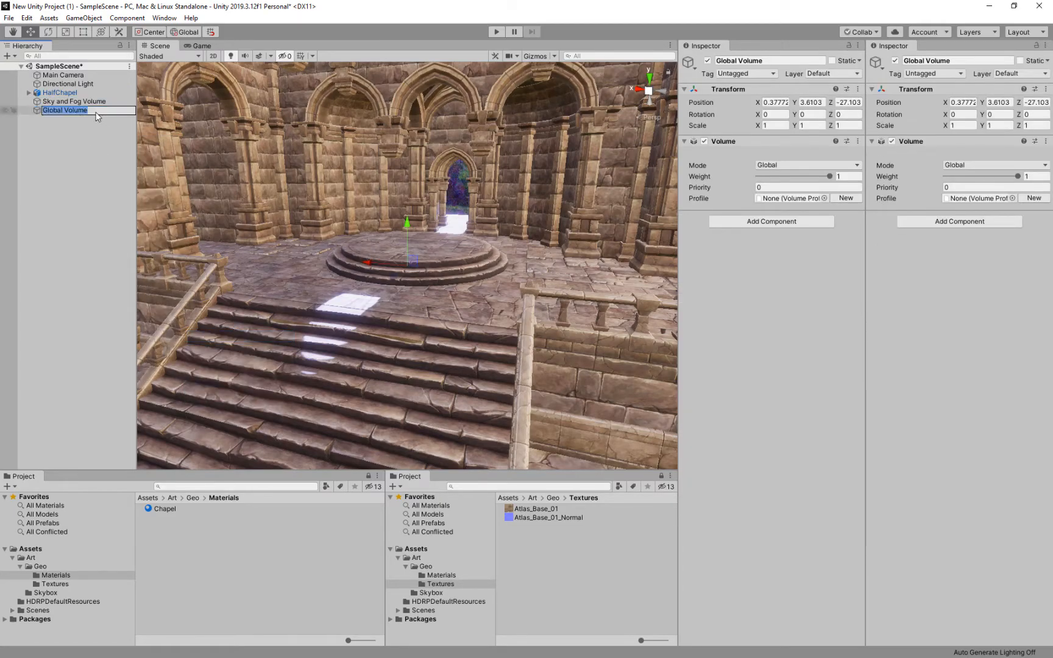
{"action": "type", "text": "PostProcess"}
{"action": "key", "text": "Return"}
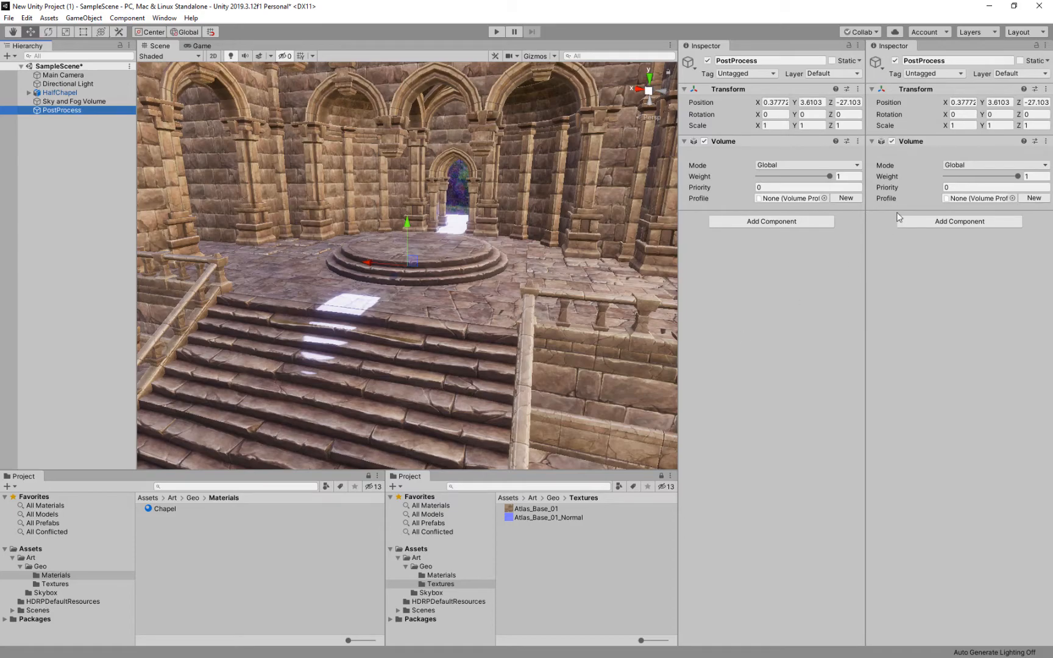
{"action": "left_click", "coordinate": [851, 198]}
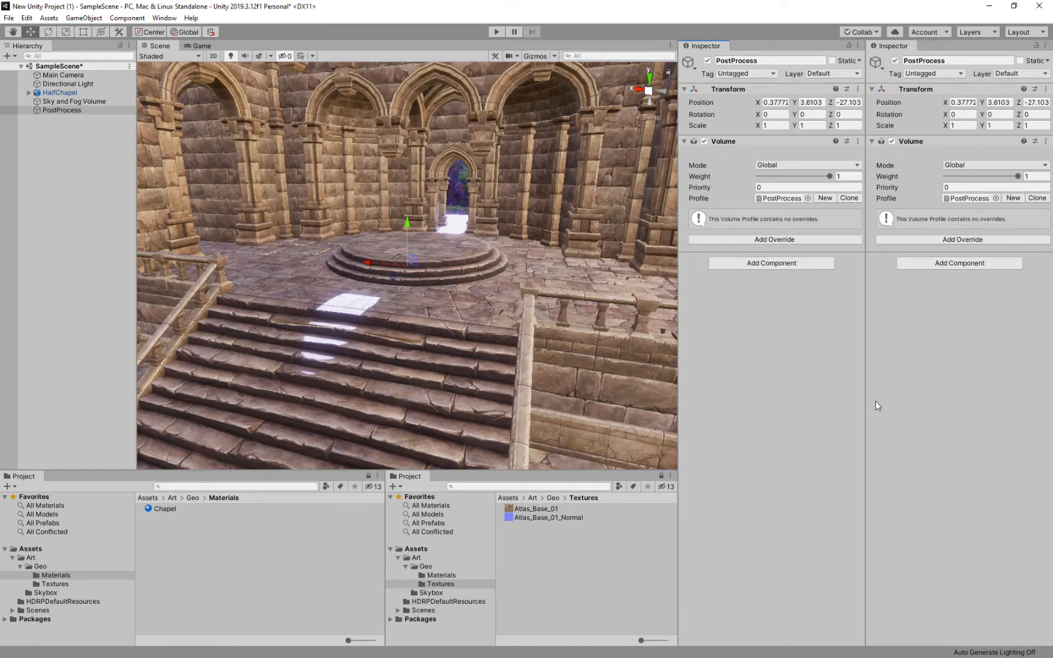
Add Exposure and Ambient Occlusion overrides to the PostProcess volume
{"action": "left_click", "coordinate": [782, 239]}
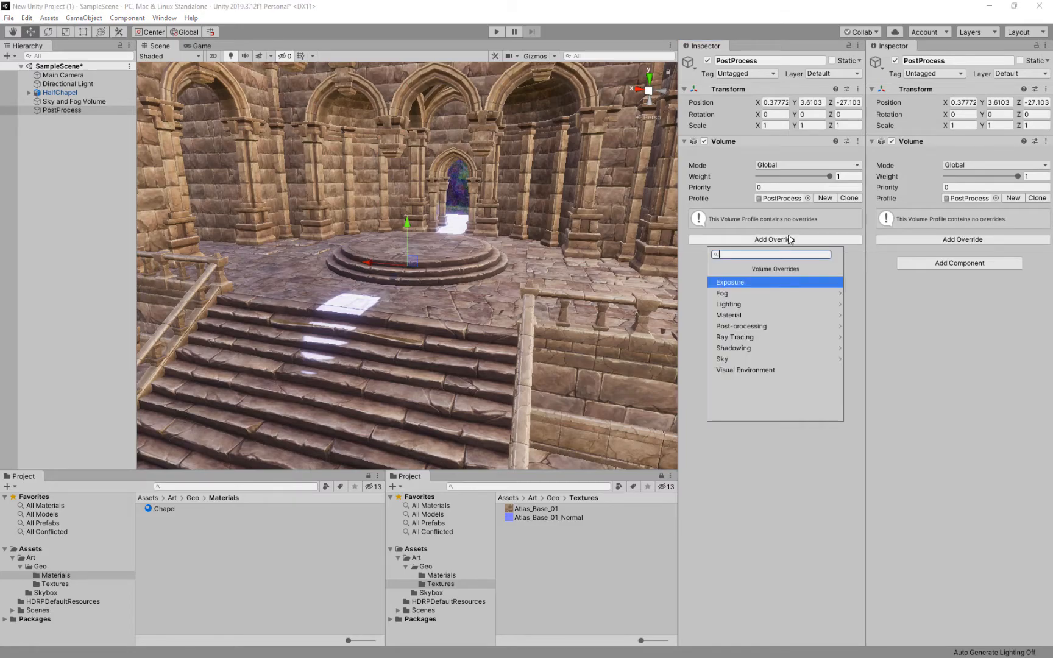
{"action": "type", "text": "ex"}
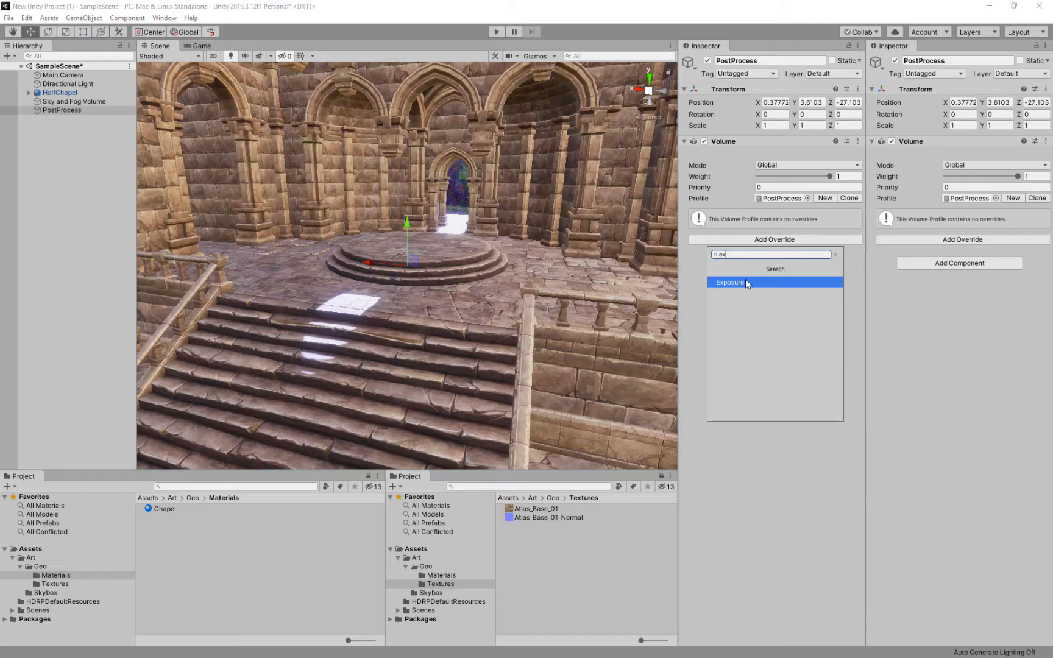
{"action": "left_click", "coordinate": [745, 282]}
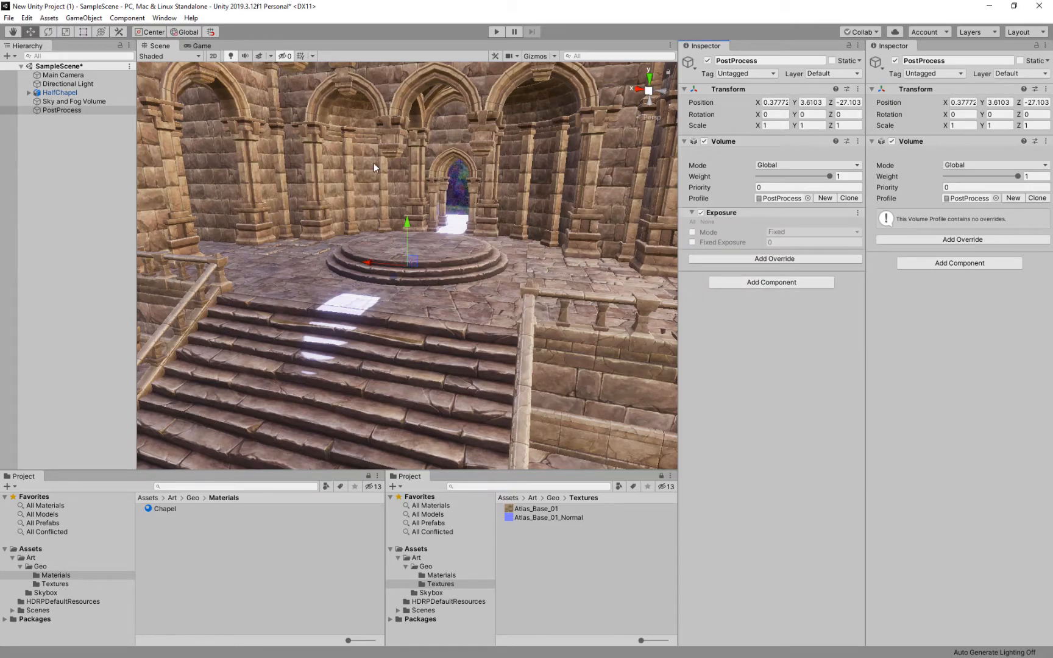
{"action": "left_click", "coordinate": [801, 258]}
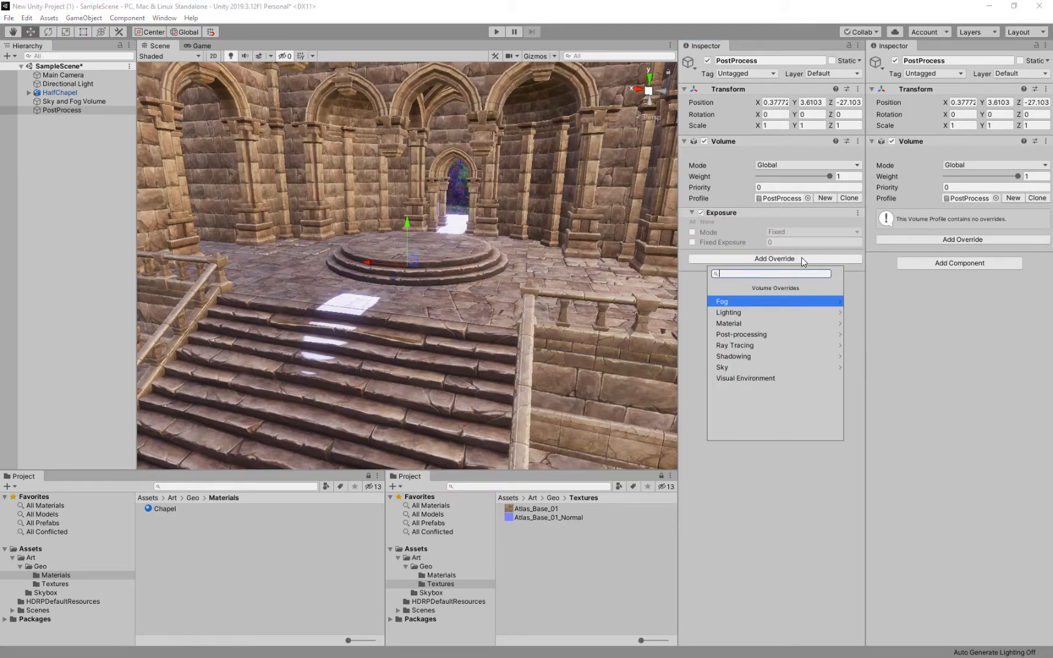
{"action": "type", "text": "am"}
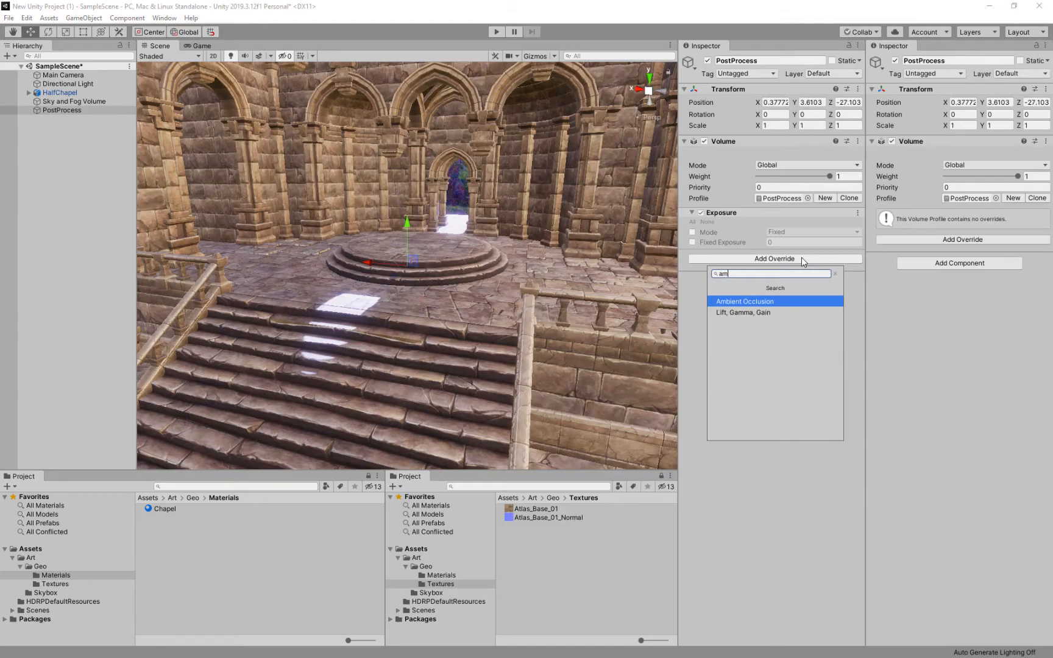
{"action": "left_click", "coordinate": [770, 303]}
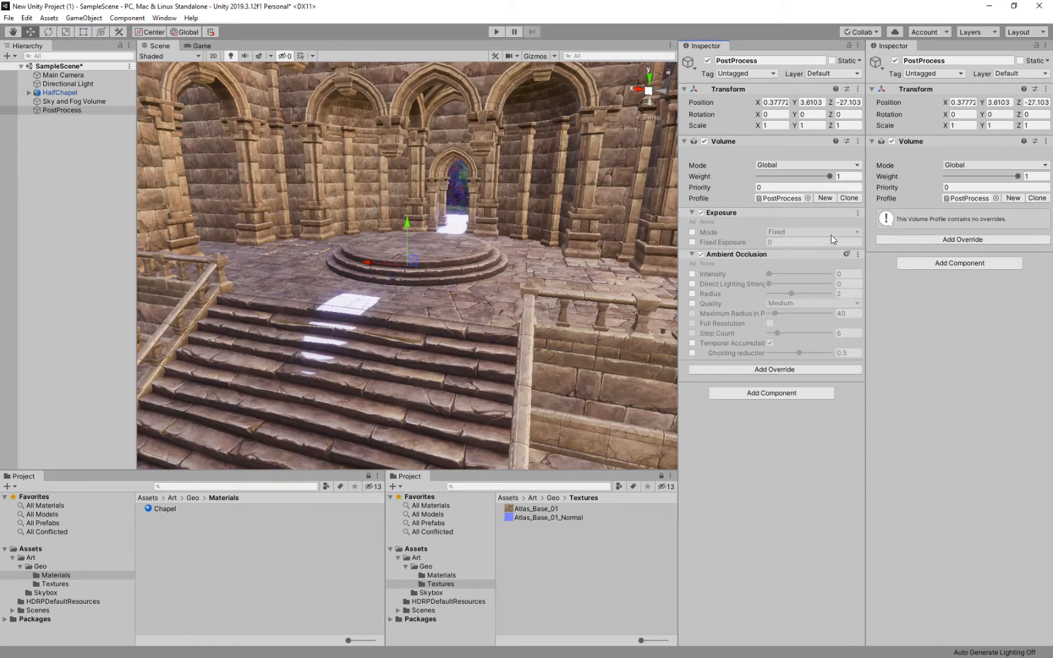
Add Tonemapping and Bloom overrides to the PostProcess volume
{"action": "left_click", "coordinate": [804, 369]}
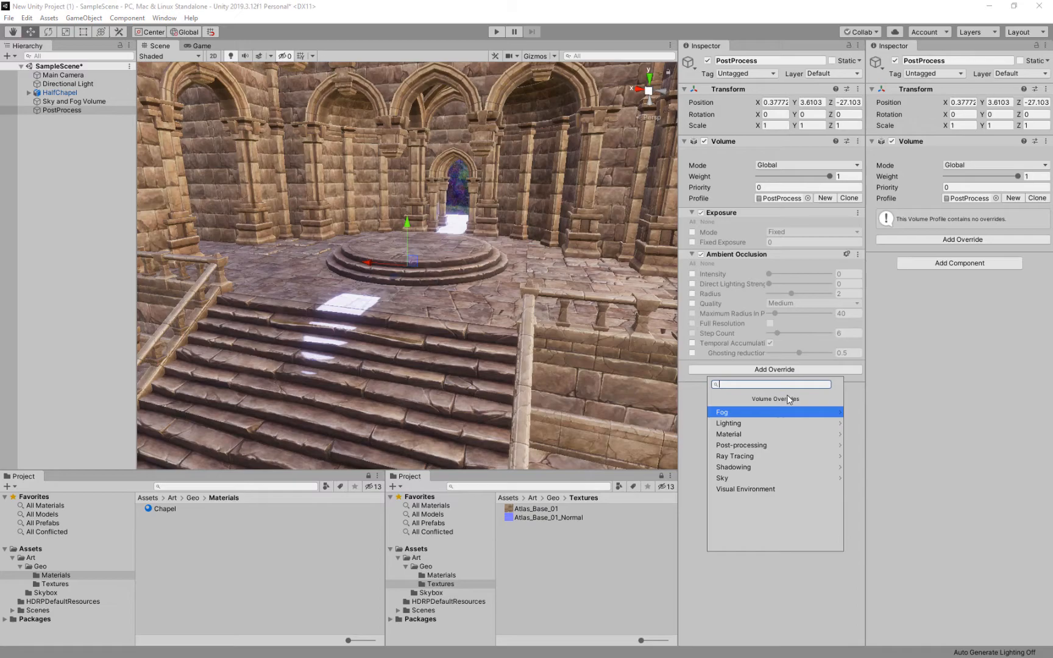
{"action": "type", "text": "toe"}
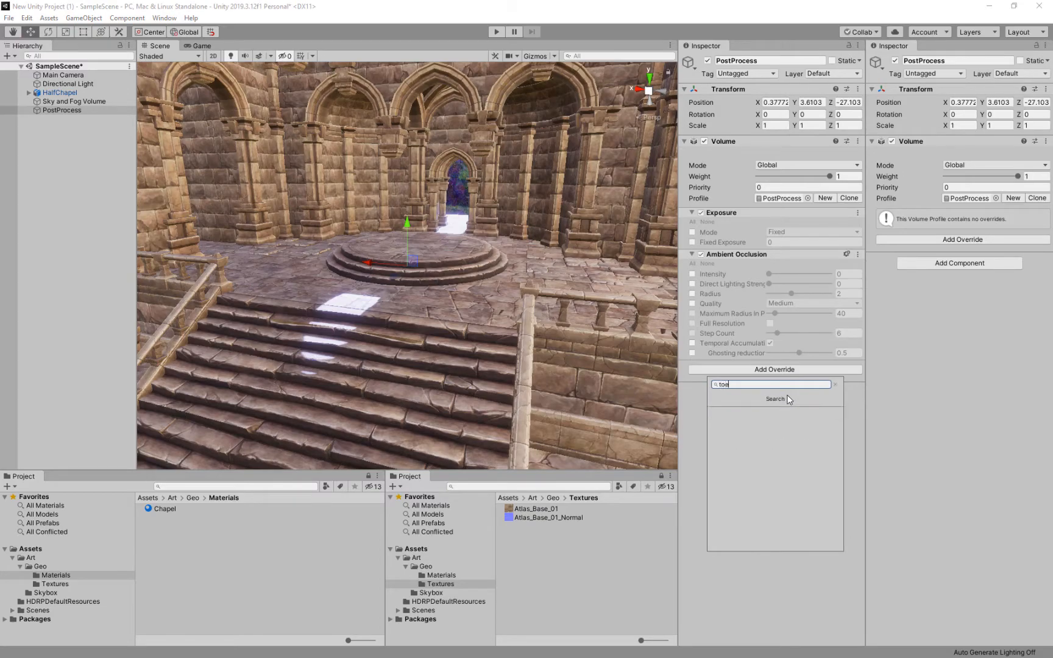
{"action": "key", "text": "BackSpace"}
{"action": "type", "text": "n"}
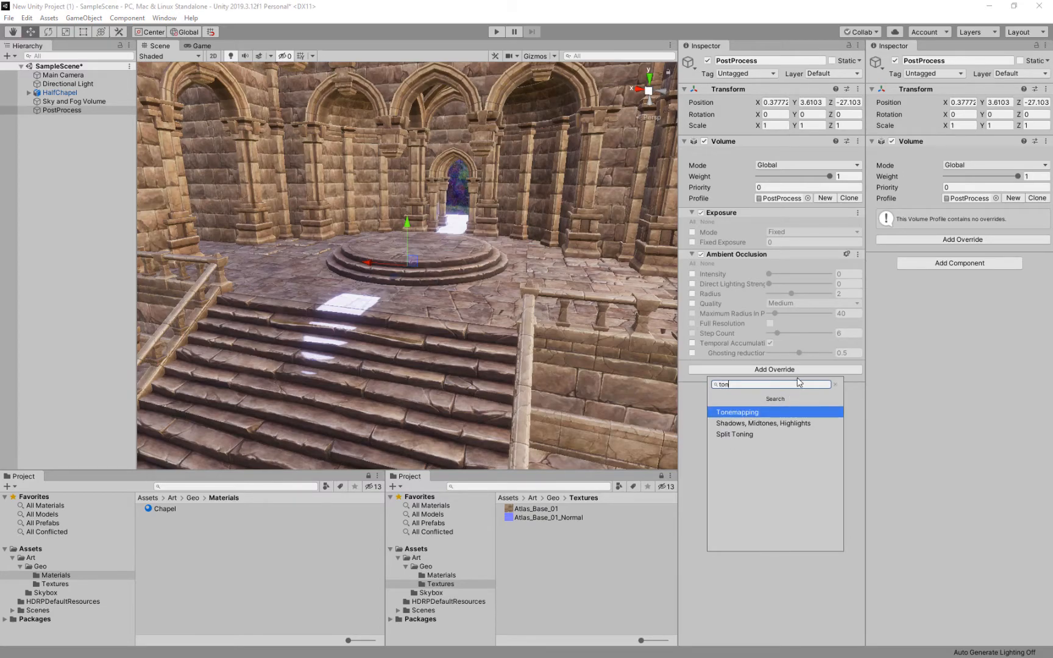
{"action": "left_click", "coordinate": [755, 412]}
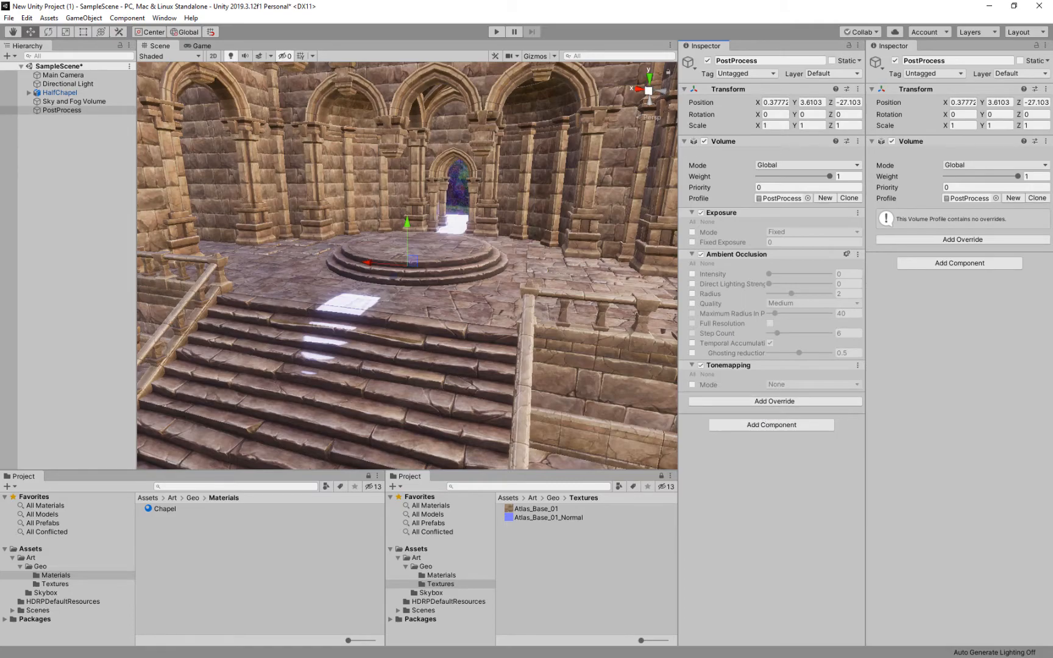
{"action": "left_click", "coordinate": [745, 400]}
{"action": "type", "text": "blo"}
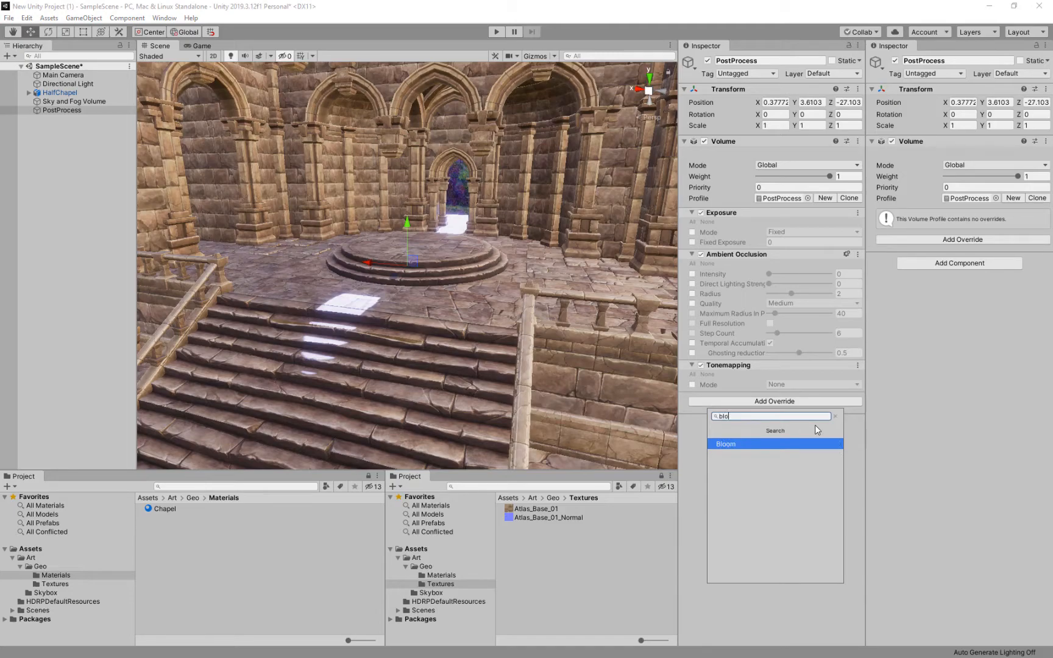
{"action": "key", "text": "Return"}
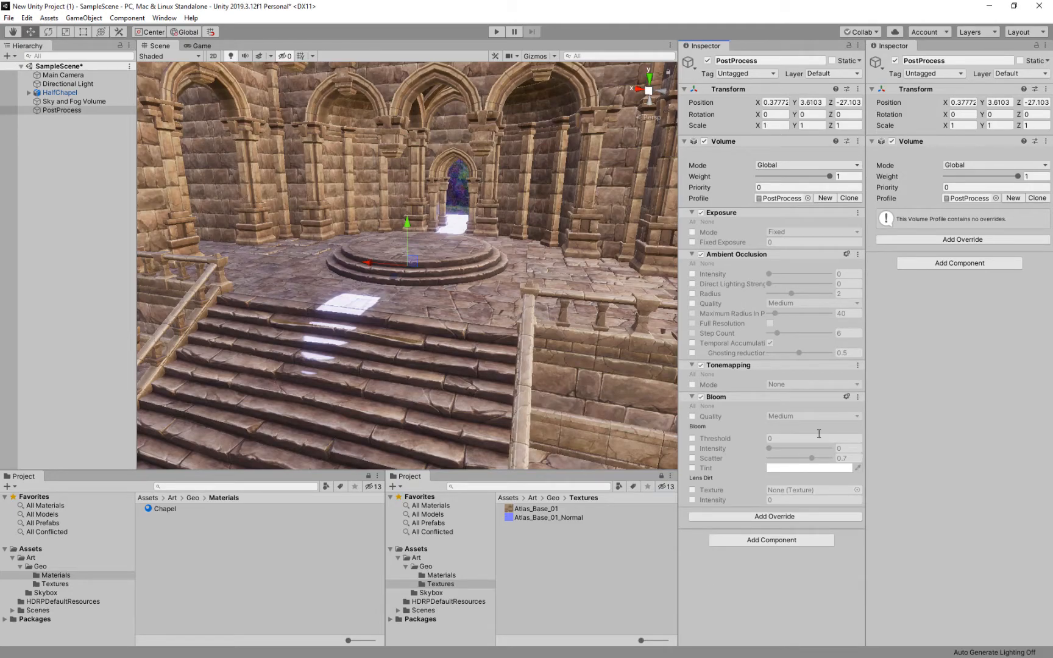
Enable all properties of the Exposure, Ambient Occlusion, Tonemapping and Bloom overrides on the PostProcess volume
{"action": "left_click", "coordinate": [692, 222]}
{"action": "left_click", "coordinate": [692, 263]}
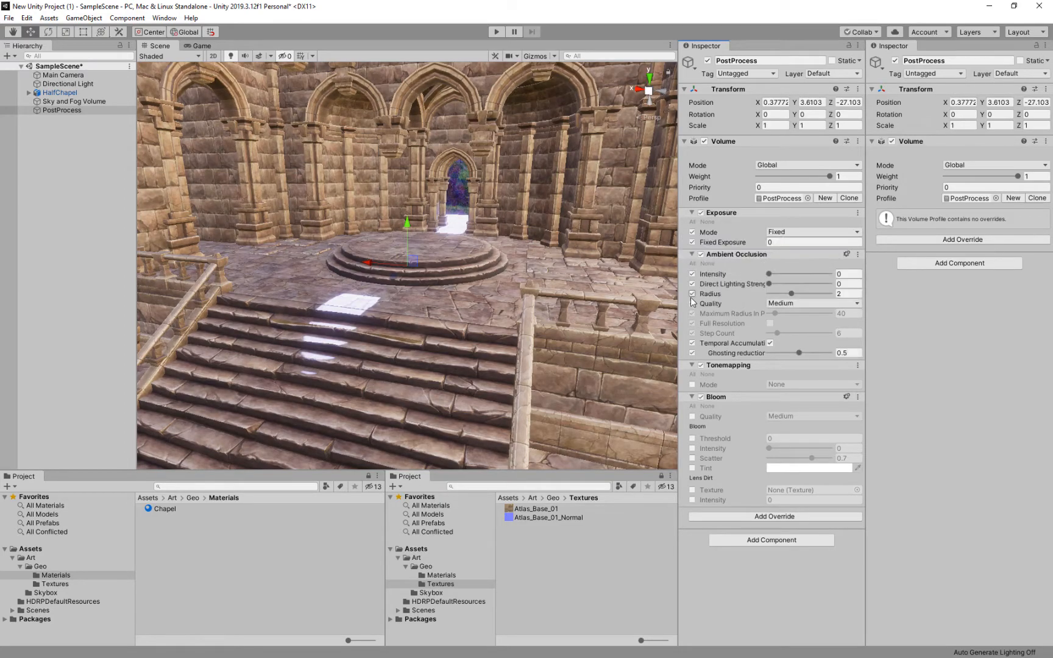
{"action": "left_click", "coordinate": [692, 373]}
{"action": "left_click", "coordinate": [692, 405]}
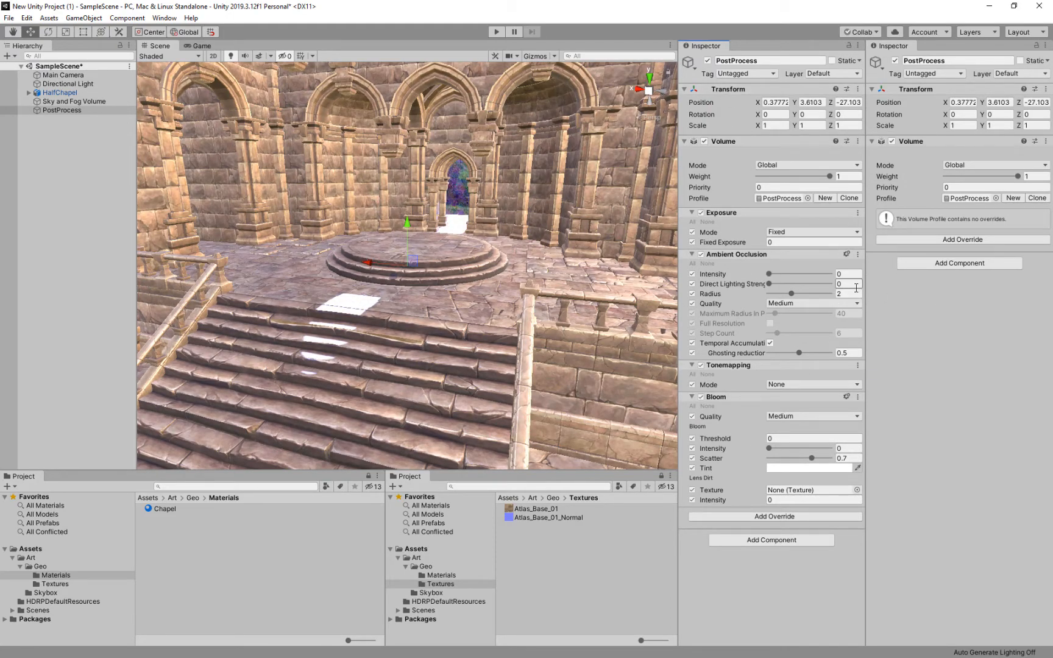
Set the Fixed Exposure of the PostProcess volume's Exposure override to 3.5
{"action": "left_click", "coordinate": [778, 242]}
{"action": "type", "text": "3"}
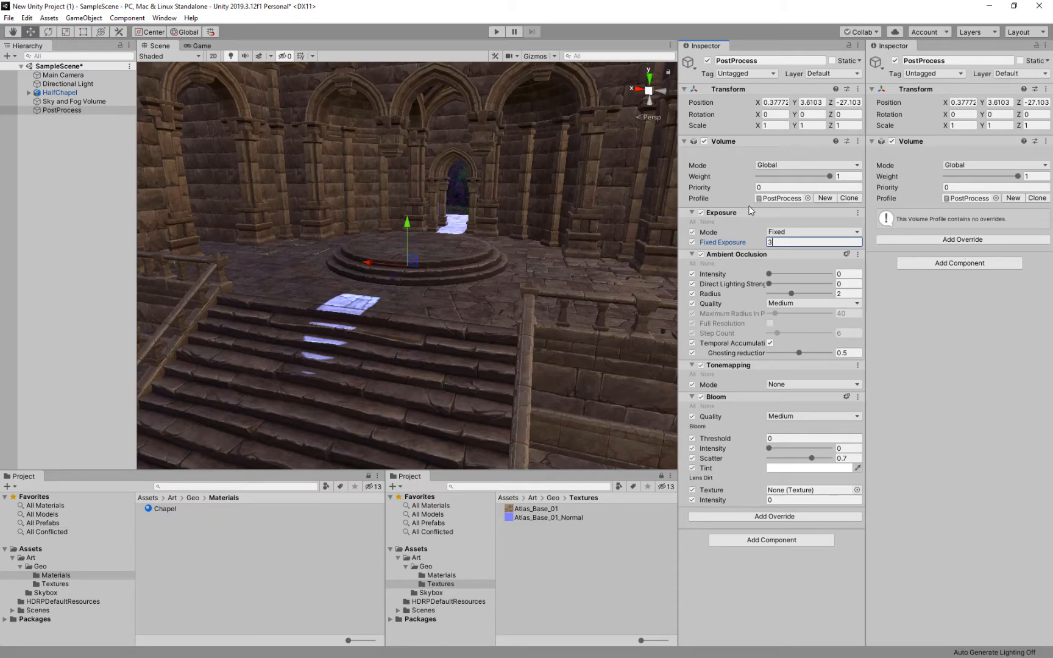
{"action": "mouse_move", "coordinate": [760, 242]}
{"action": "left_mouse_down"}
{"action": "mouse_move", "coordinate": [788, 244]}
{"action": "mouse_move", "coordinate": [754, 239]}
{"action": "mouse_move", "coordinate": [771, 243]}
{"action": "left_mouse_up"}
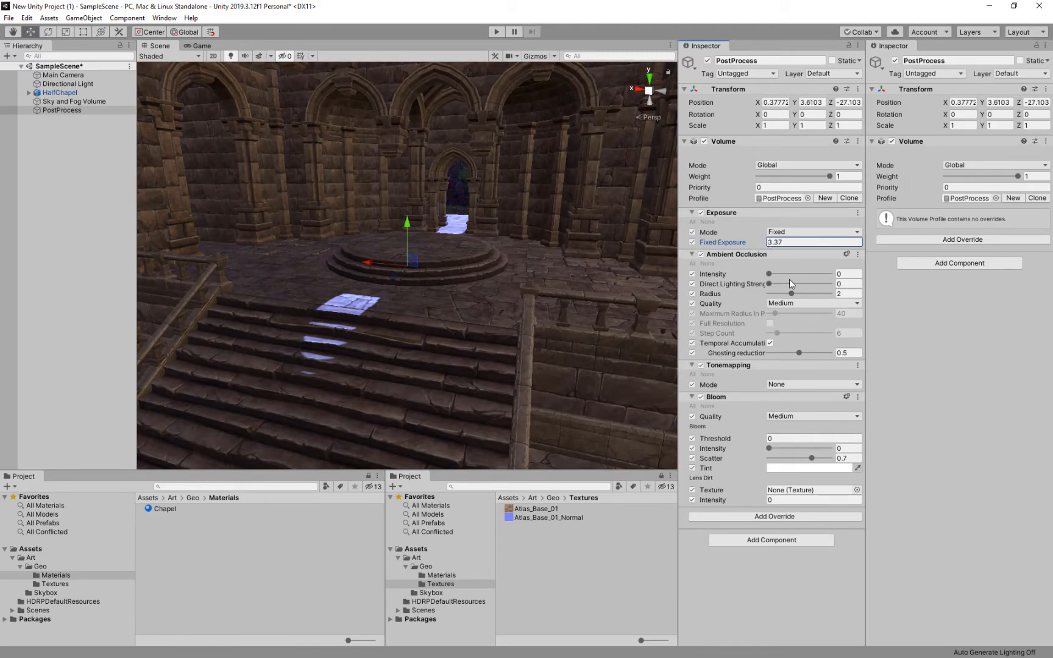
{"action": "type", "text": "0"}
{"action": "key", "text": "BackSpace"}
{"action": "type", "text": "3.5"}
Set the Ambient Occlusion Intensity on the PostProcess volume to 2
{"action": "left_click_drag", "start_coordinate": [768, 274], "coordinate": [805, 285]}
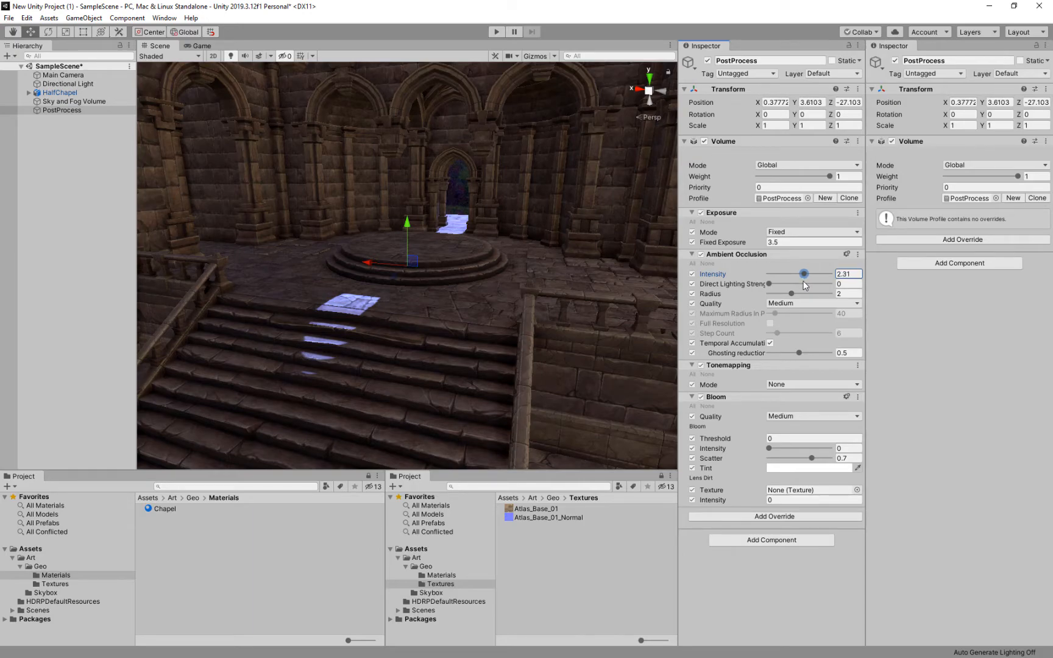
{"action": "left_click_drag", "start_coordinate": [805, 285], "coordinate": [804, 286]}
{"action": "left_click", "coordinate": [852, 274]}
{"action": "type", "text": "2.5"}
{"action": "key", "text": "Return"}
{"action": "left_click", "coordinate": [852, 274]}
{"action": "type", "text": "2"}
{"action": "key", "text": "Return"}
Set the Tonemapping Mode to ACES and the Bloom Intensity to 0.25
{"action": "left_click", "coordinate": [791, 385]}
{"action": "left_click", "coordinate": [800, 425]}
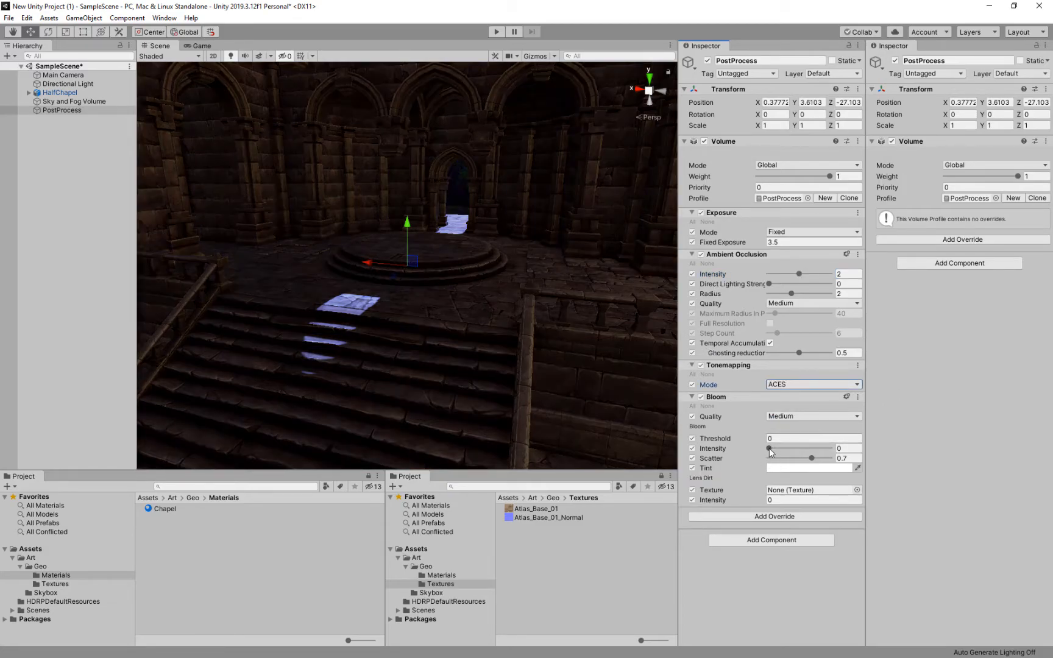
{"action": "left_click", "coordinate": [769, 449]}
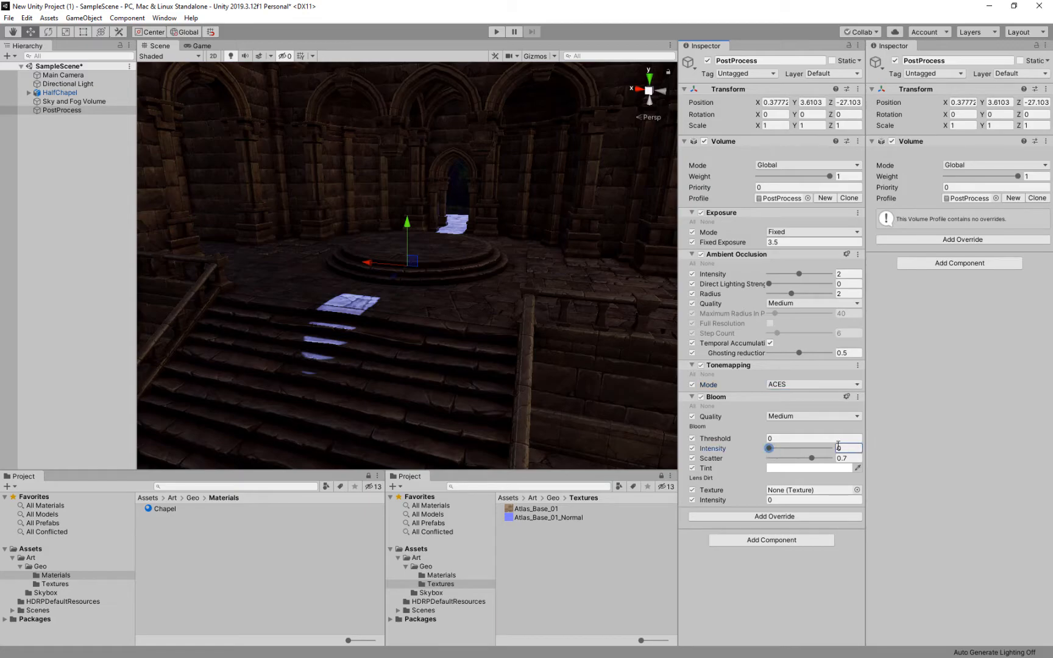
{"action": "key", "text": "BackSpace"}
{"action": "type", "text": ".25"}
{"action": "mouse_move", "coordinate": [784, 449]}
{"action": "left_mouse_down"}
{"action": "mouse_move", "coordinate": [797, 452]}
{"action": "mouse_move", "coordinate": [777, 454]}
{"action": "mouse_move", "coordinate": [800, 454]}
{"action": "mouse_move", "coordinate": [779, 457]}
{"action": "mouse_move", "coordinate": [786, 443]}
{"action": "left_mouse_up"}
{"action": "type", "text": "1"}
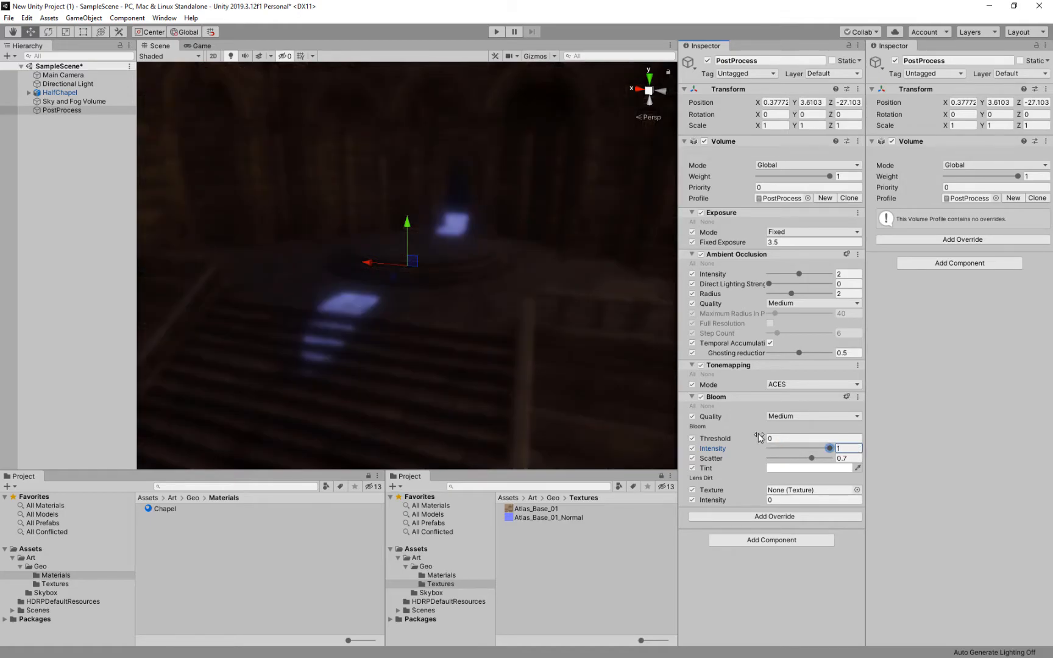
{"action": "key", "text": "Return"}
{"action": "type", "text": "0.25"}
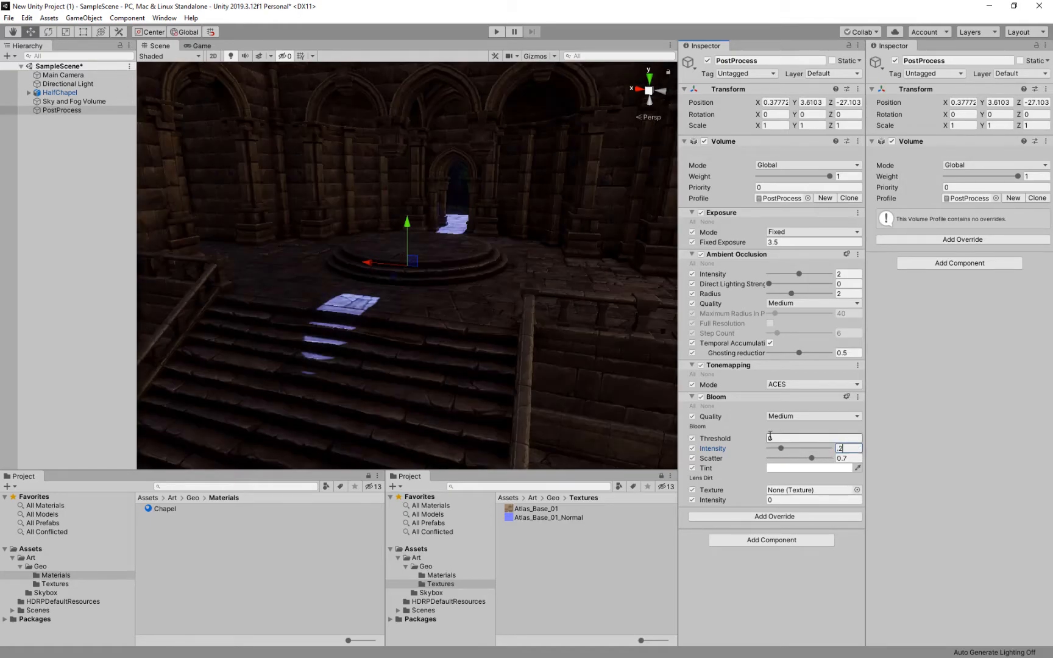
Set the Bloom Scatter on the PostProcess volume to 0.25
{"action": "key", "text": "Tab"}
{"action": "key", "text": "BackSpace"}
{"action": "type", "text": "0.1"}
{"action": "mouse_move", "coordinate": [772, 457]}
{"action": "left_mouse_down"}
{"action": "mouse_move", "coordinate": [848, 460]}
{"action": "mouse_move", "coordinate": [774, 462]}
{"action": "left_mouse_up"}
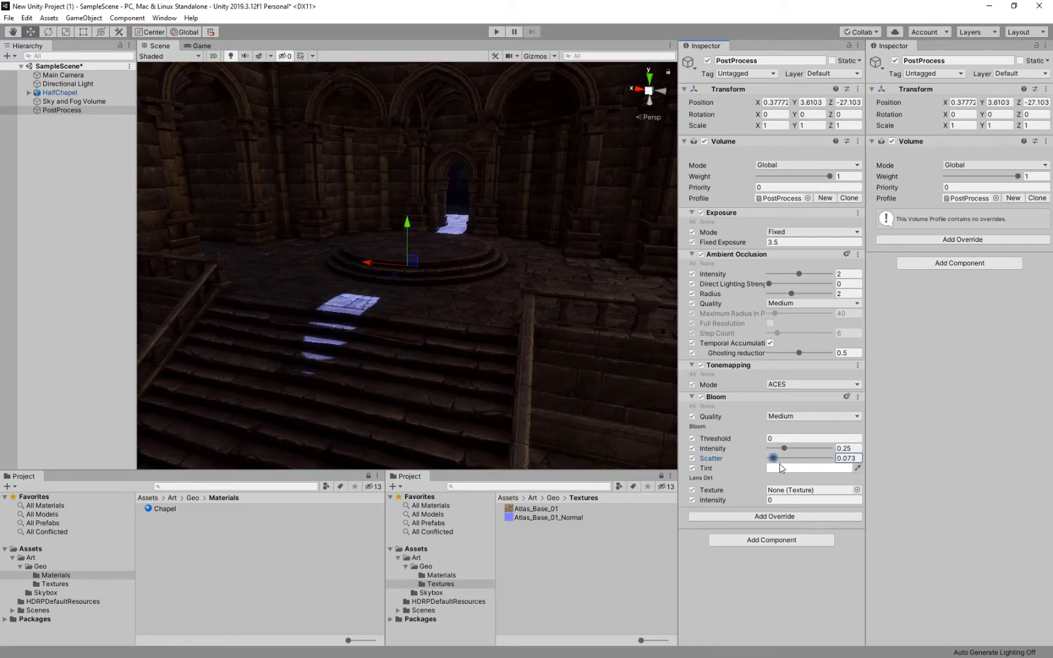
{"action": "left_click_drag", "start_coordinate": [849, 461], "coordinate": [811, 459]}
{"action": "type", "text": "0.25"}
{"action": "key", "text": "Return"}
Collapse the Physically Based Sky override on the Sky and Fog Volume and set the HDRI Sky's Rotation to 263
{"action": "mouse_move", "coordinate": [731, 359]}
{"action": "middle_click_drag", "start_coordinate": [431, 173], "coordinate": [475, 233]}
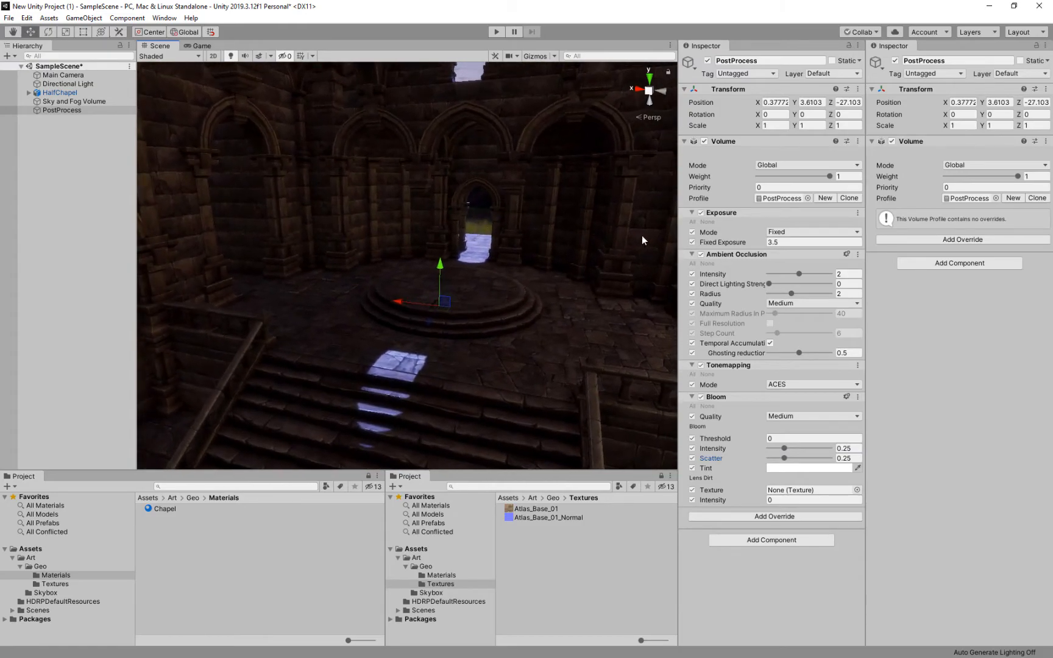
{"action": "left_click", "coordinate": [73, 101]}
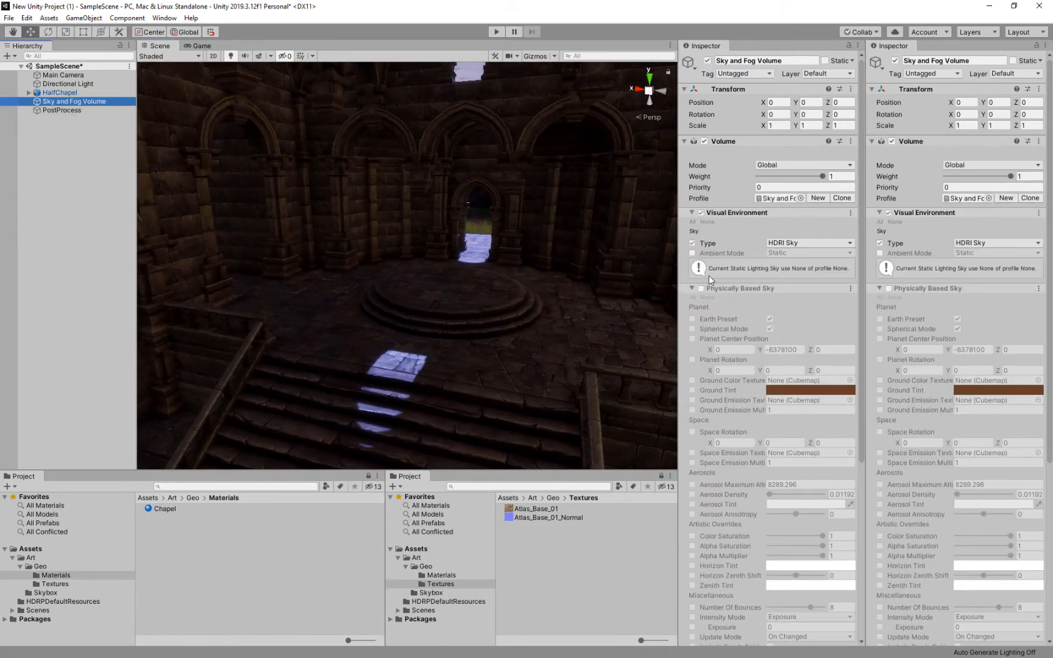
{"action": "left_click", "coordinate": [788, 288]}
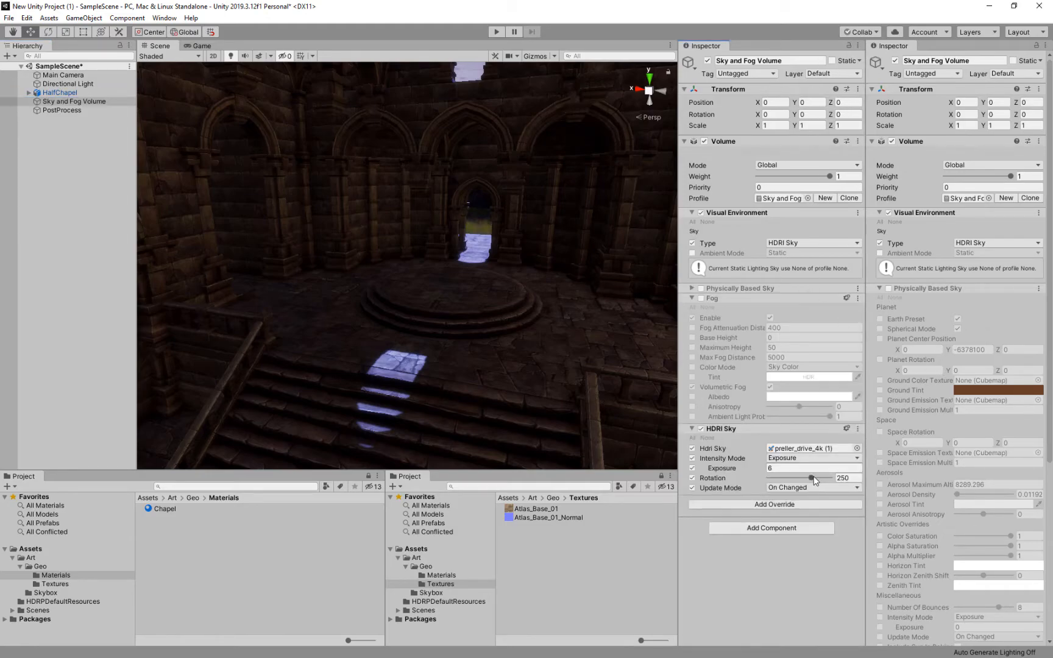
{"action": "middle_click_drag", "start_coordinate": [519, 178], "coordinate": [538, 220]}
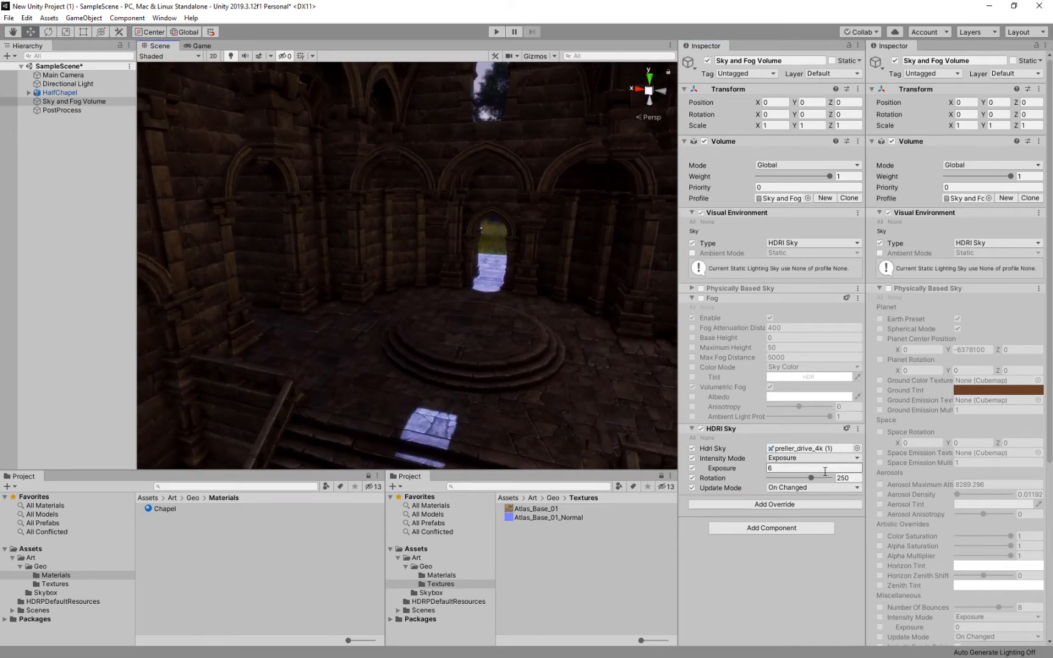
{"action": "left_click_drag", "start_coordinate": [810, 478], "coordinate": [814, 483]}
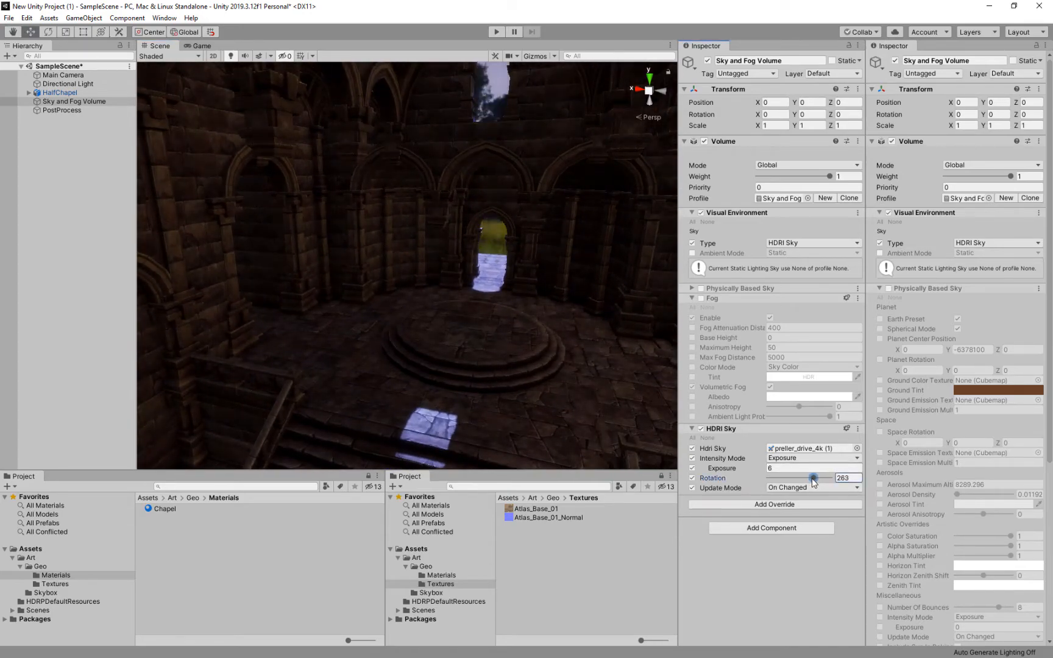
Set the HDRI Sky's Exposure on the Sky and Fog Volume to 7
{"action": "left_click_drag", "start_coordinate": [491, 214], "coordinate": [481, 168], "text": "alt"}
{"action": "left_click", "coordinate": [732, 469]}
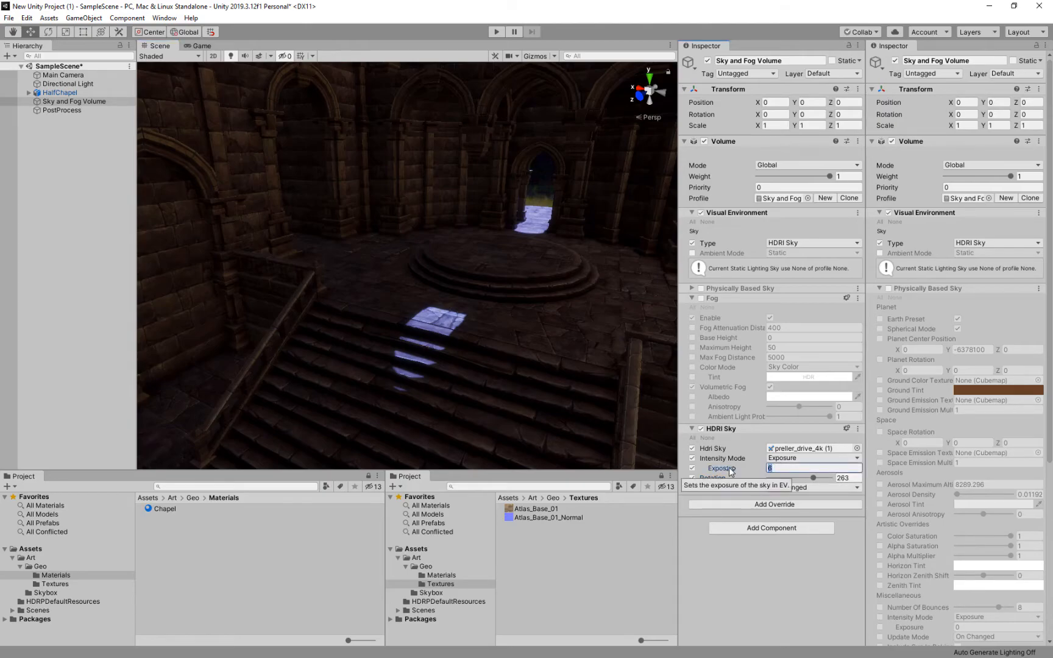
{"action": "type", "text": "7"}
{"action": "middle_click_drag", "start_coordinate": [420, 271], "coordinate": [457, 219]}
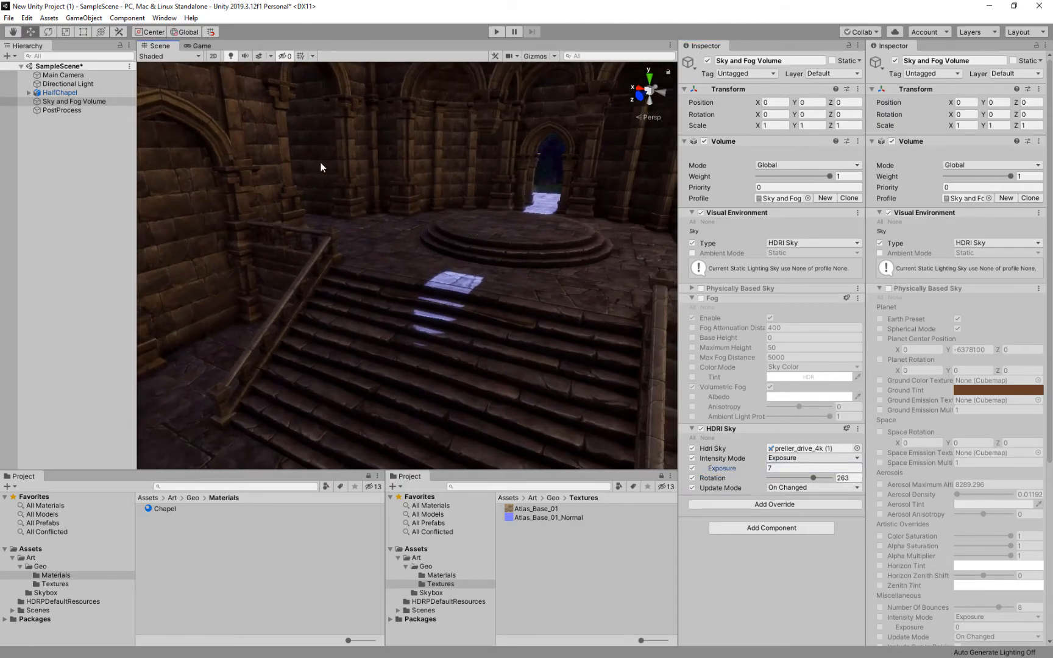
Examine the chapel's stairs, round dais and doorway lighting, and the Ambient Occlusion settings on the PostProcess volume
{"action": "middle_click_drag", "start_coordinate": [407, 129], "coordinate": [474, 245]}
{"action": "left_click_drag", "start_coordinate": [474, 245], "coordinate": [492, 268], "text": "alt"}
{"action": "middle_click_drag", "start_coordinate": [491, 268], "coordinate": [451, 239]}
{"action": "left_click_drag", "start_coordinate": [420, 256], "coordinate": [427, 261], "text": "alt"}
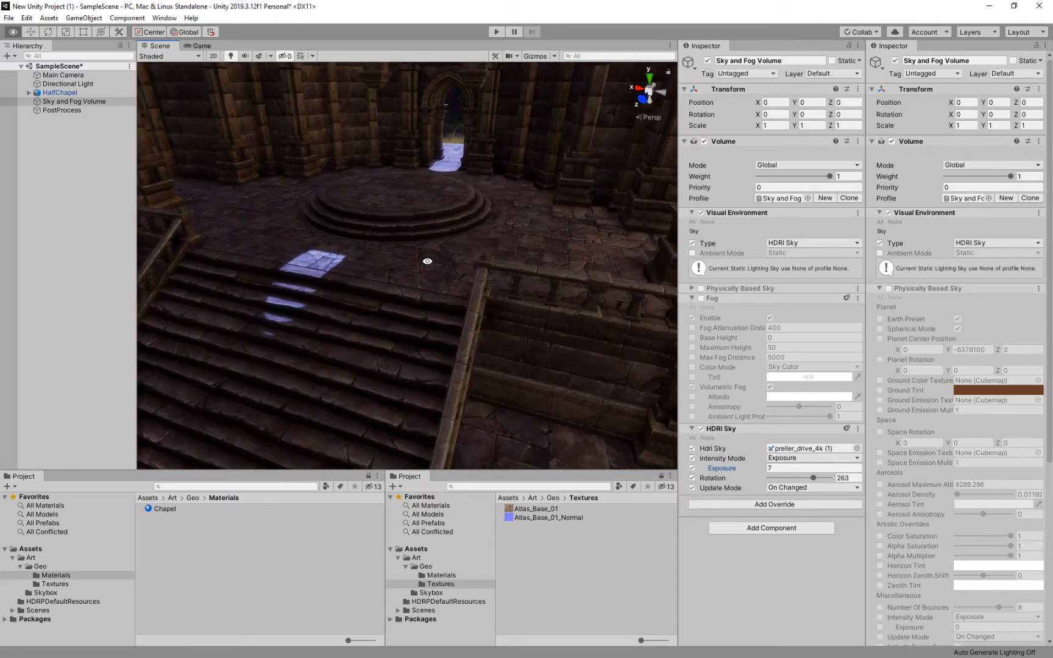
{"action": "scroll", "coordinate": [430, 263], "scroll_direction": "down", "scroll_amount": 1}
{"action": "middle_click_drag", "start_coordinate": [430, 263], "coordinate": [447, 259]}
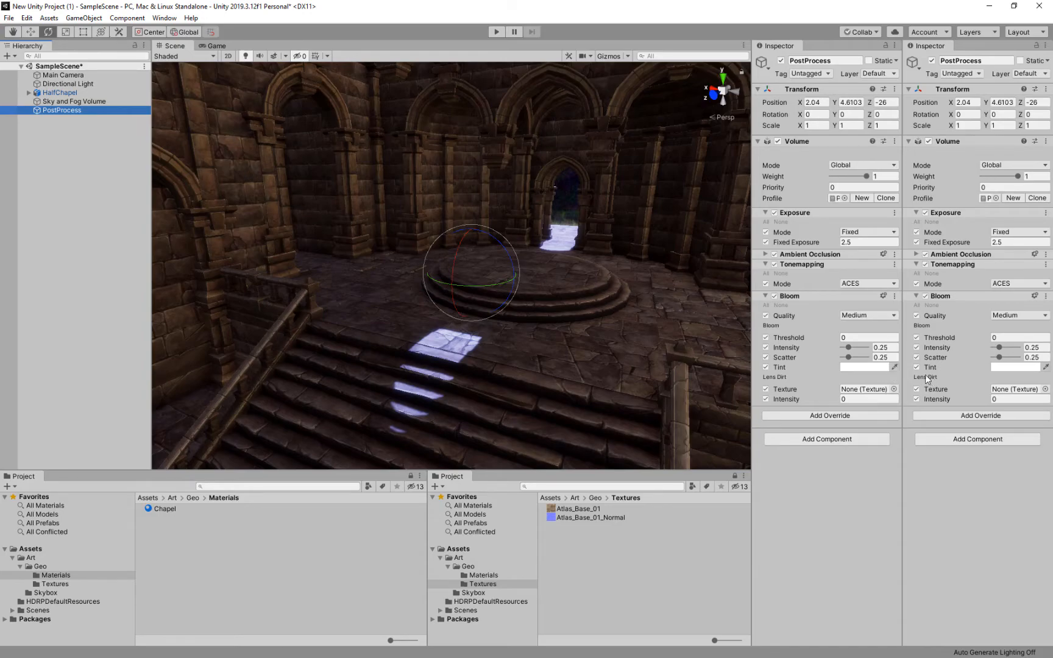
{"action": "left_click", "coordinate": [800, 254]}
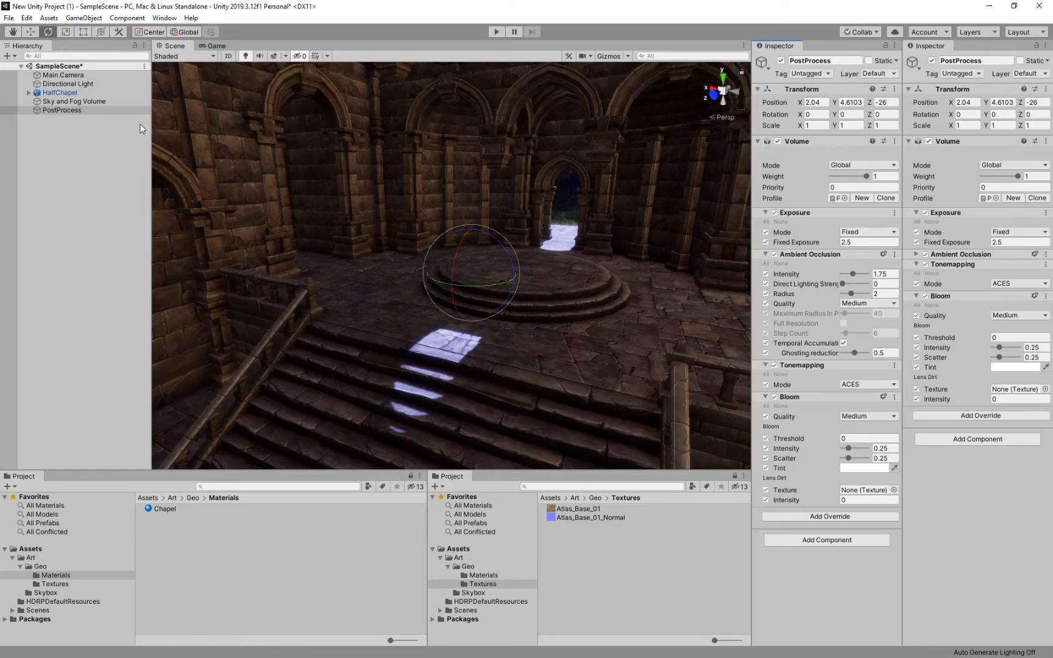
Disable and collapse the Physically Based Sky override on the Sky and Fog Volume
{"action": "left_click", "coordinate": [63, 101]}
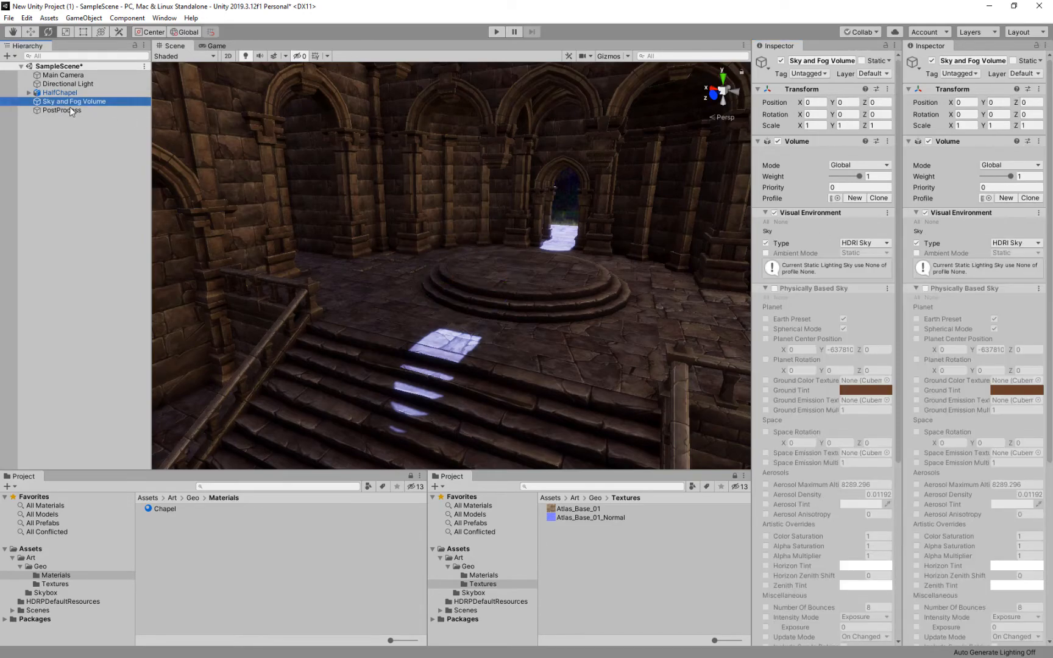
{"action": "left_click", "coordinate": [832, 290]}
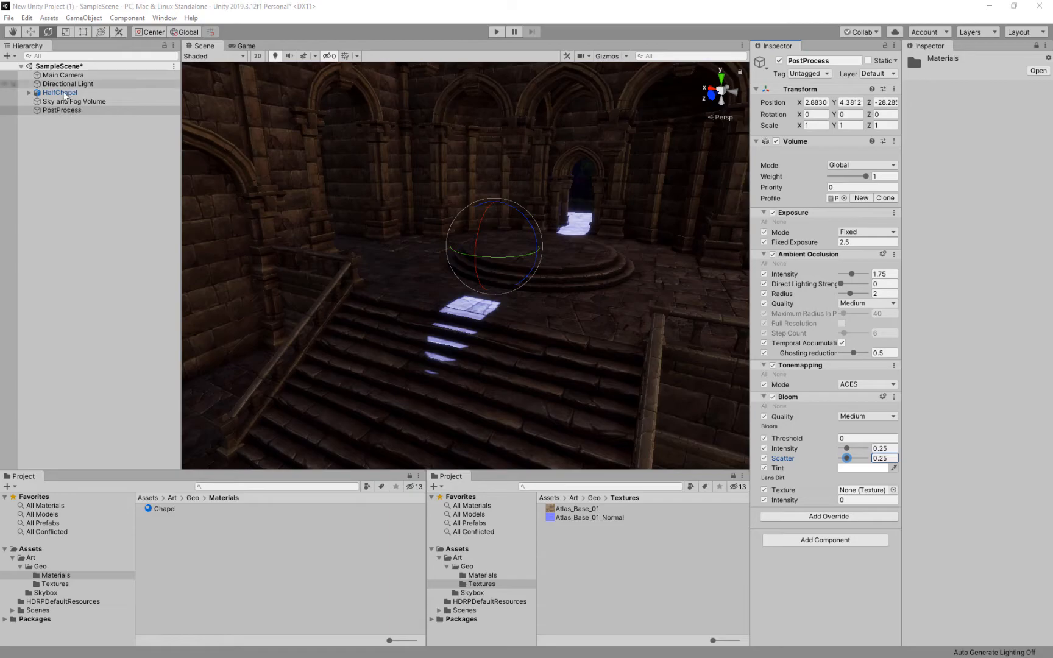
{"action": "left_click", "coordinate": [57, 102]}
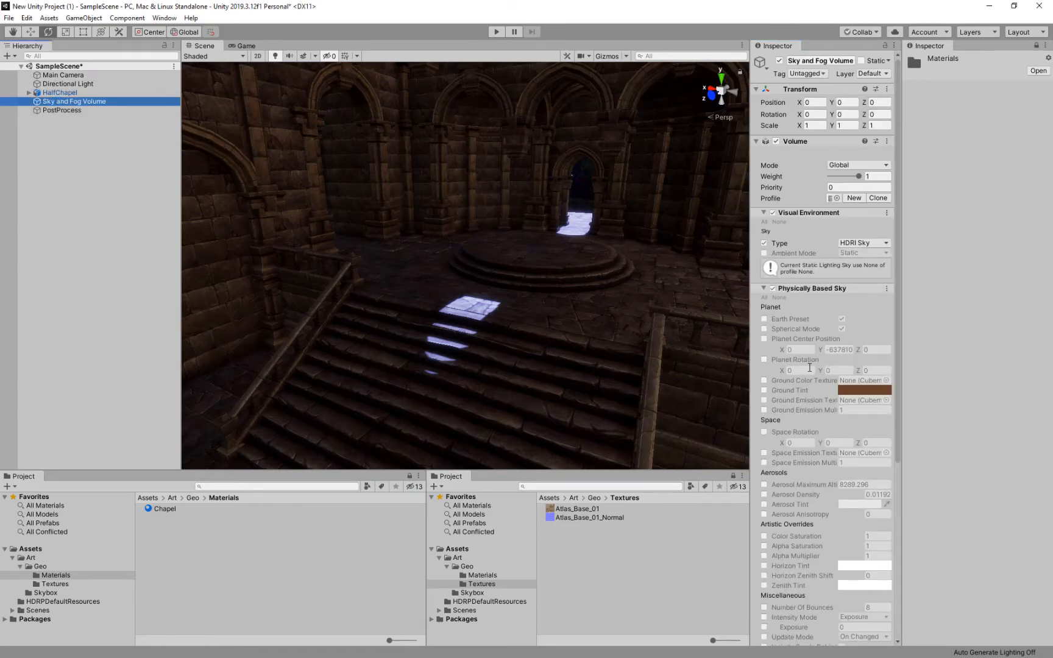
{"action": "left_click", "coordinate": [773, 289]}
{"action": "left_click", "coordinate": [795, 290]}
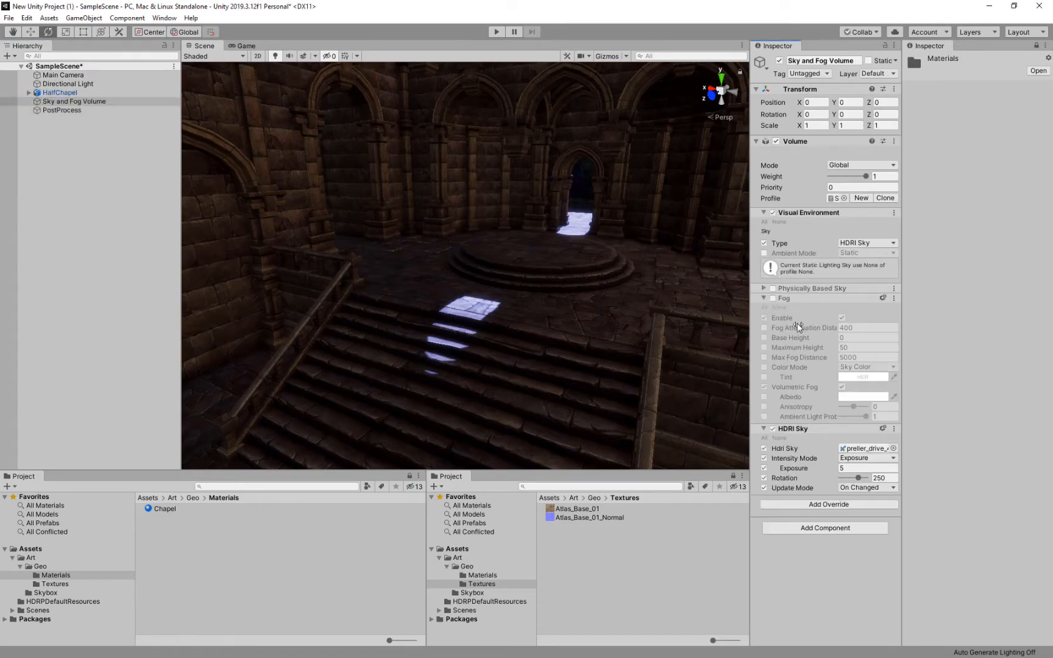
Enable the Fog override on the Sky and Fog Volume, overriding only Enable, Fog Attenuation Distance, Base Height and Maximum Height
{"action": "left_click", "coordinate": [773, 298]}
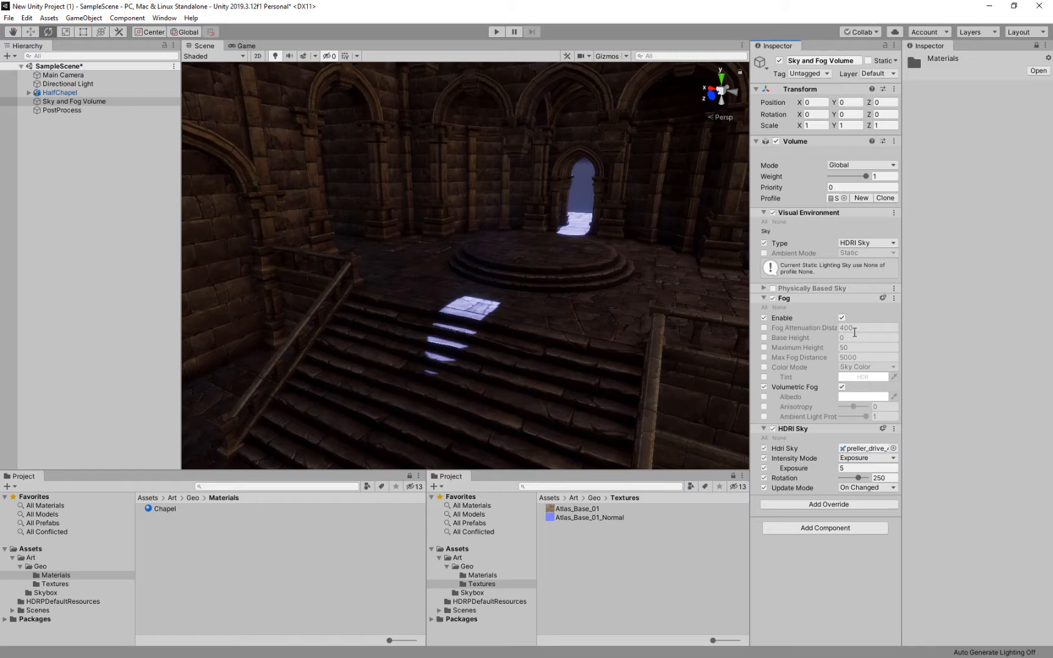
{"action": "left_click", "coordinate": [764, 307]}
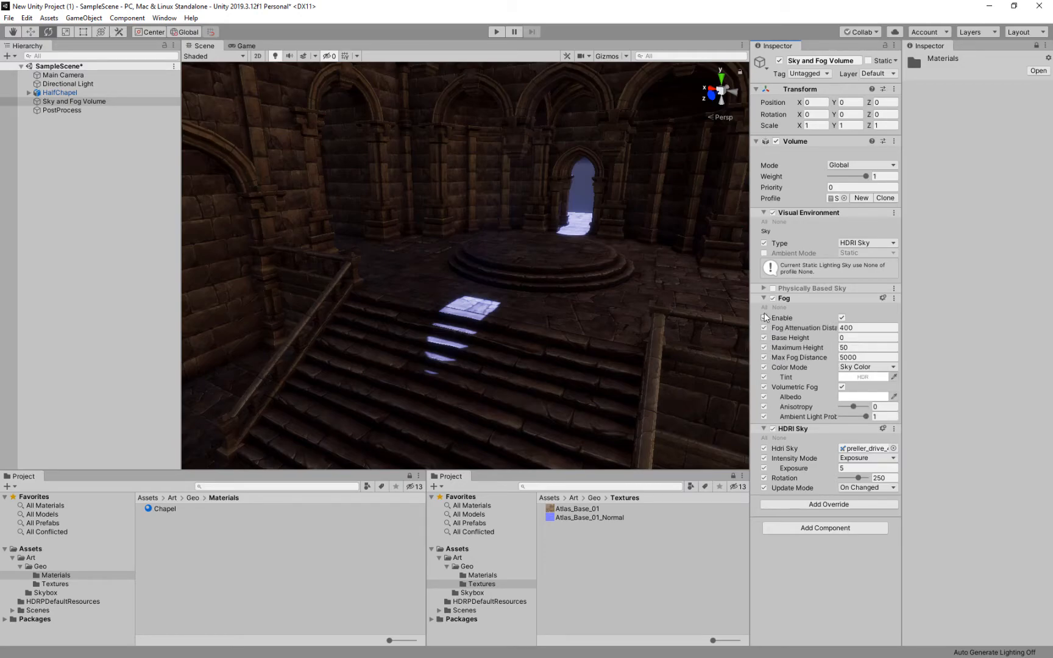
{"action": "left_click", "coordinate": [778, 308]}
{"action": "left_click", "coordinate": [764, 317]}
{"action": "left_click", "coordinate": [764, 327]}
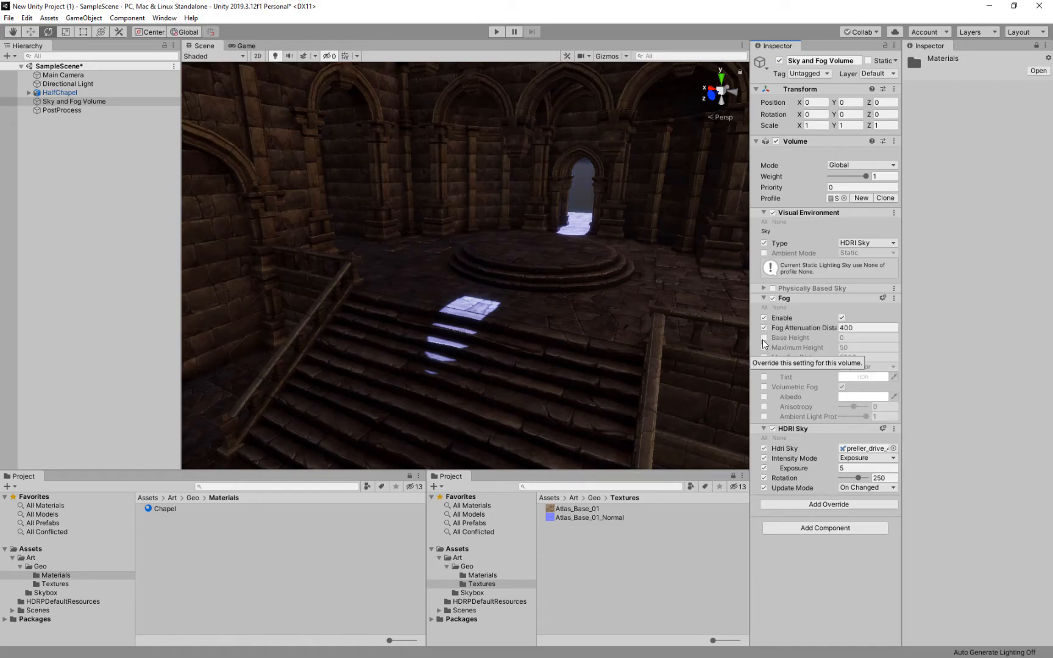
{"action": "left_click", "coordinate": [764, 337]}
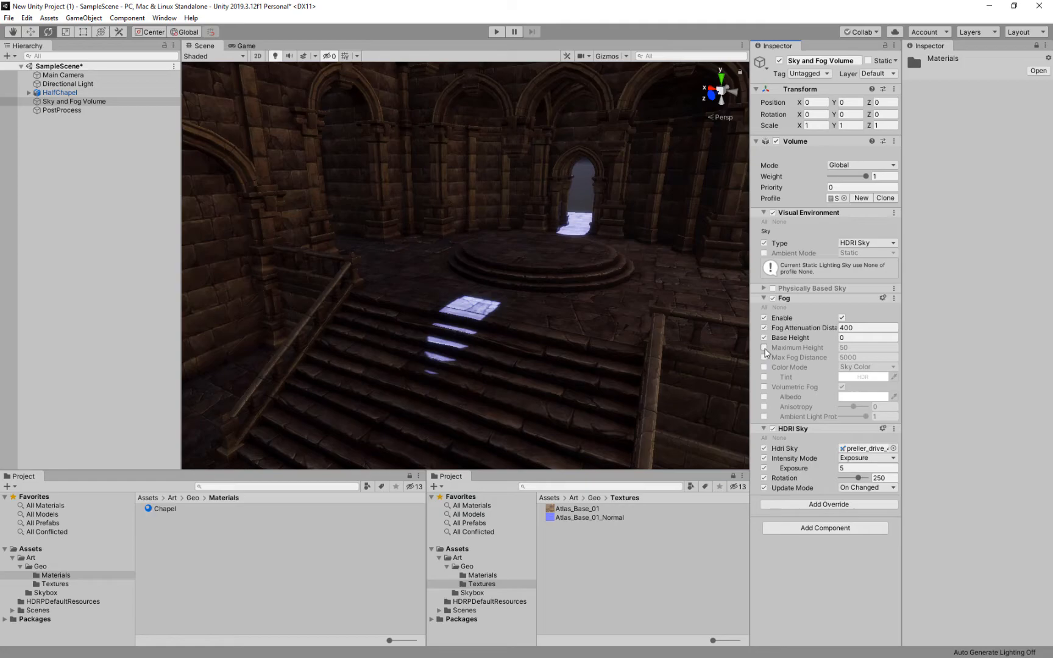
{"action": "left_click", "coordinate": [764, 347]}
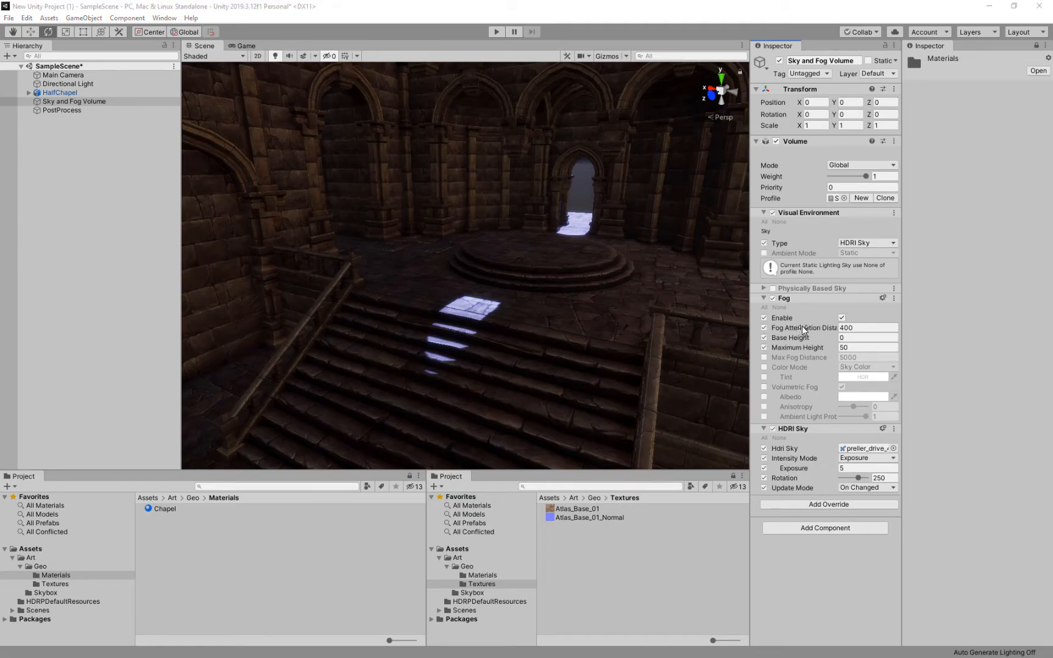
Try several Fog Attenuation Distance values, ending with 15000
{"action": "left_click", "coordinate": [822, 326]}
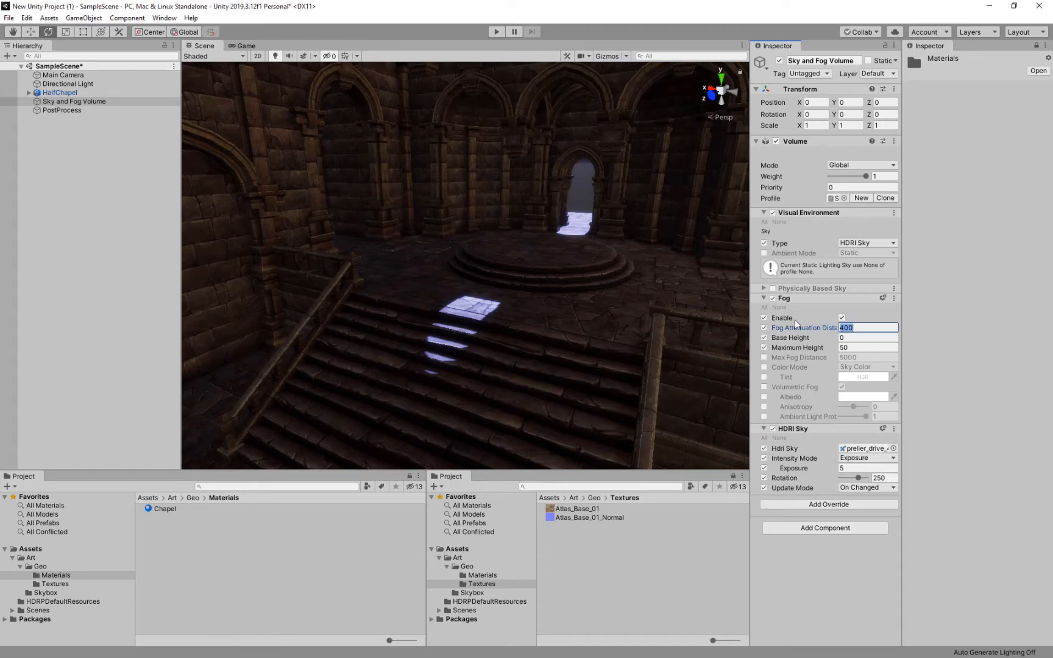
{"action": "type", "text": "5000"}
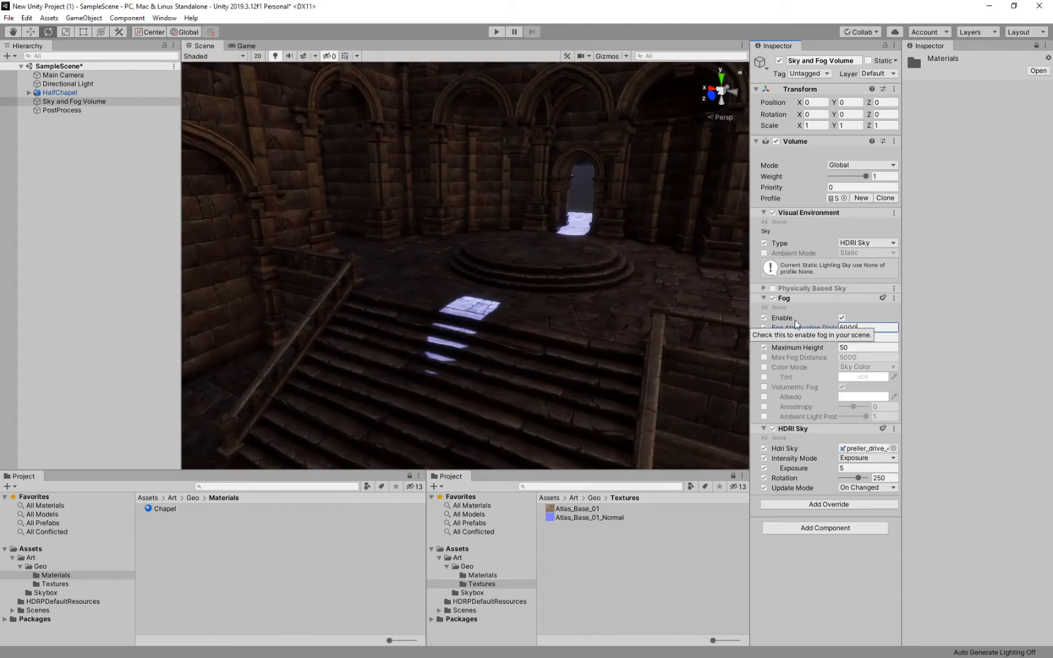
{"action": "type", "text": "0"}
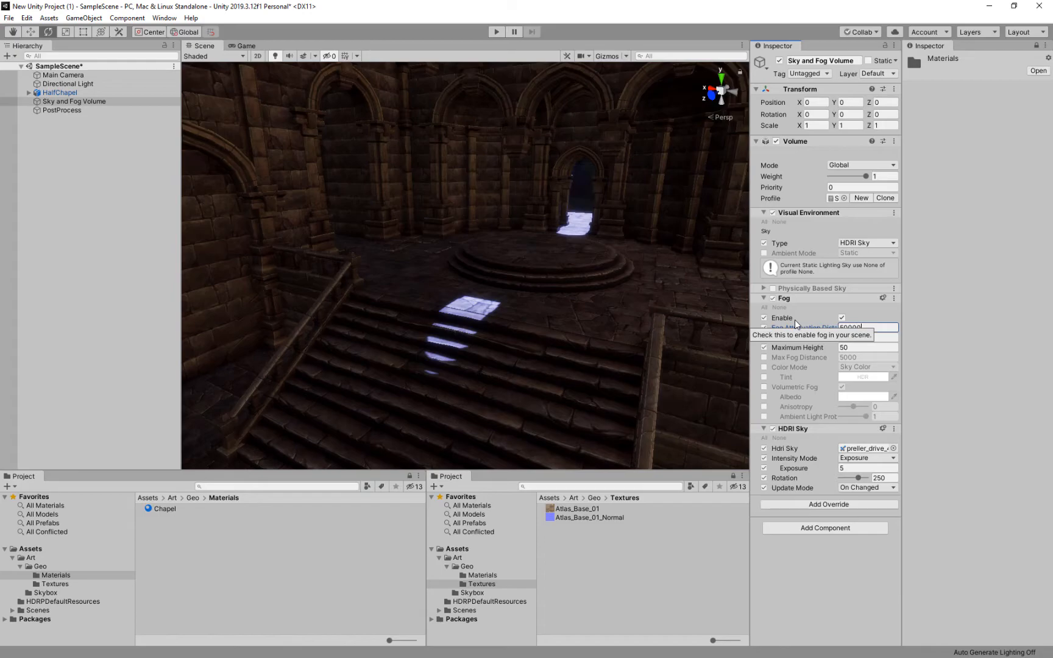
{"action": "key", "text": "BackSpace"}
{"action": "key", "text": "BackSpace"}
{"action": "key", "text": "BackSpace"}
{"action": "key", "text": "BackSpace"}
{"action": "key", "text": "BackSpace"}
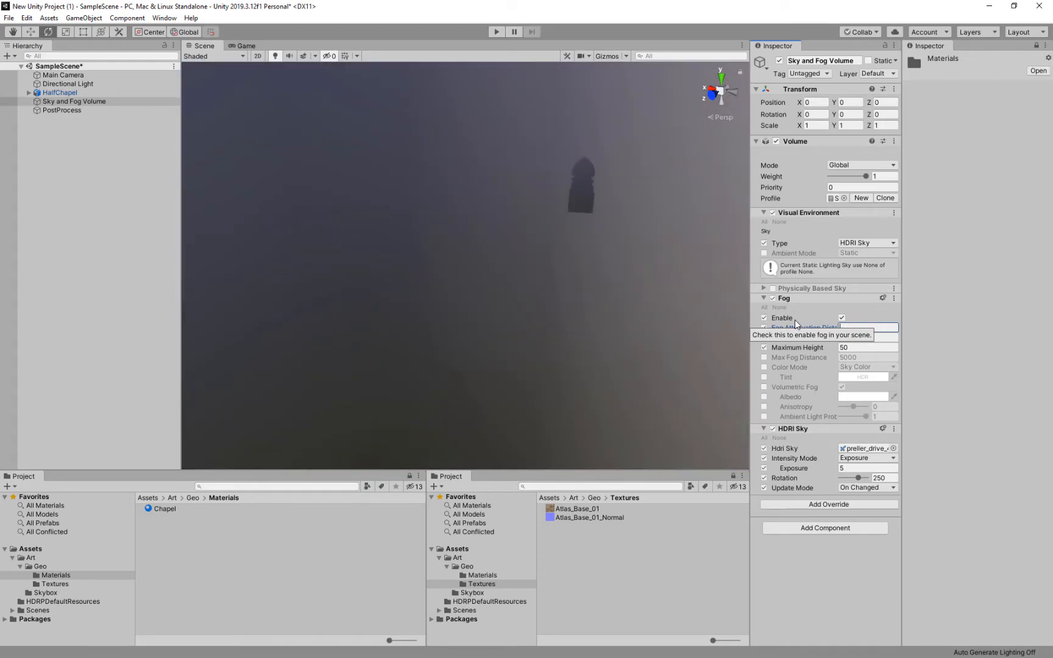
{"action": "type", "text": "15000"}
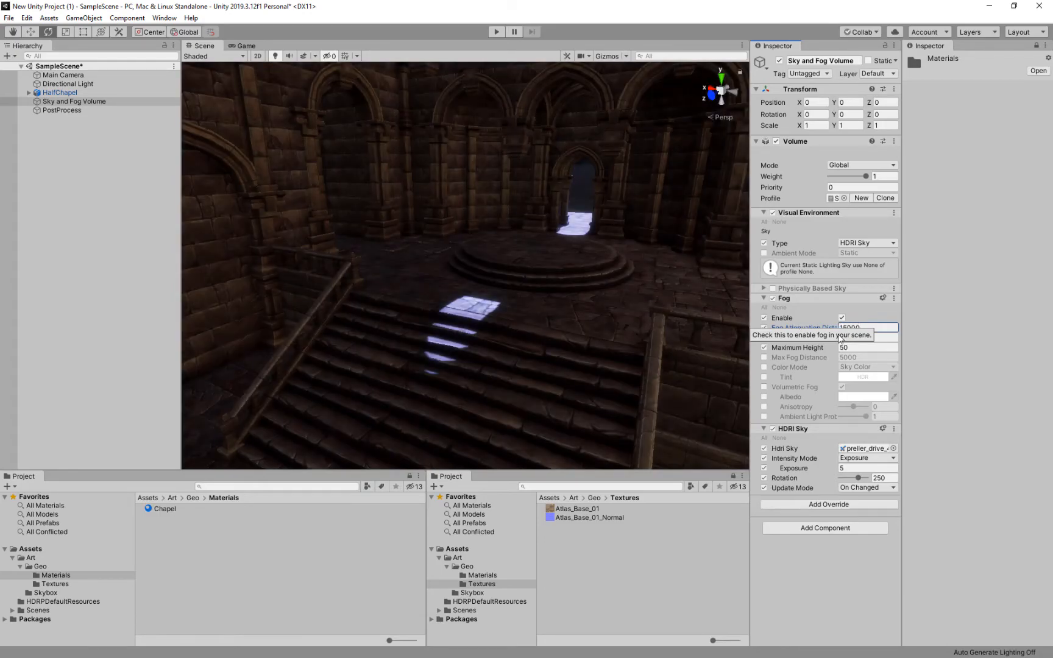
Lower the fog's Base Height to -48.4 and remove the Maximum Height override
{"action": "left_click_drag", "start_coordinate": [807, 341], "coordinate": [764, 344]}
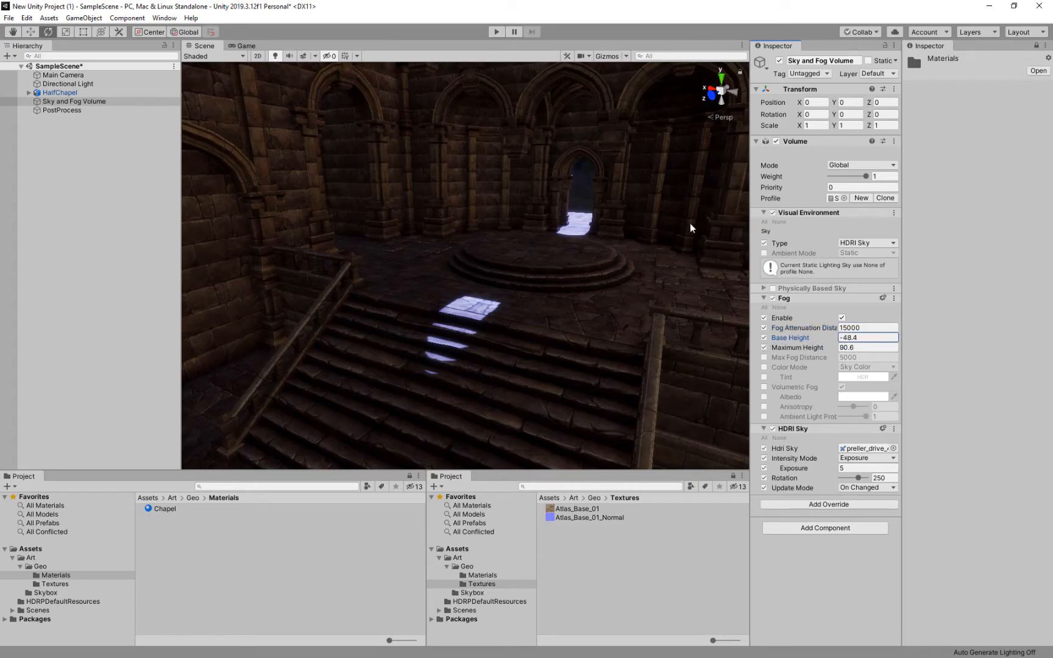
{"action": "left_click", "coordinate": [763, 348]}
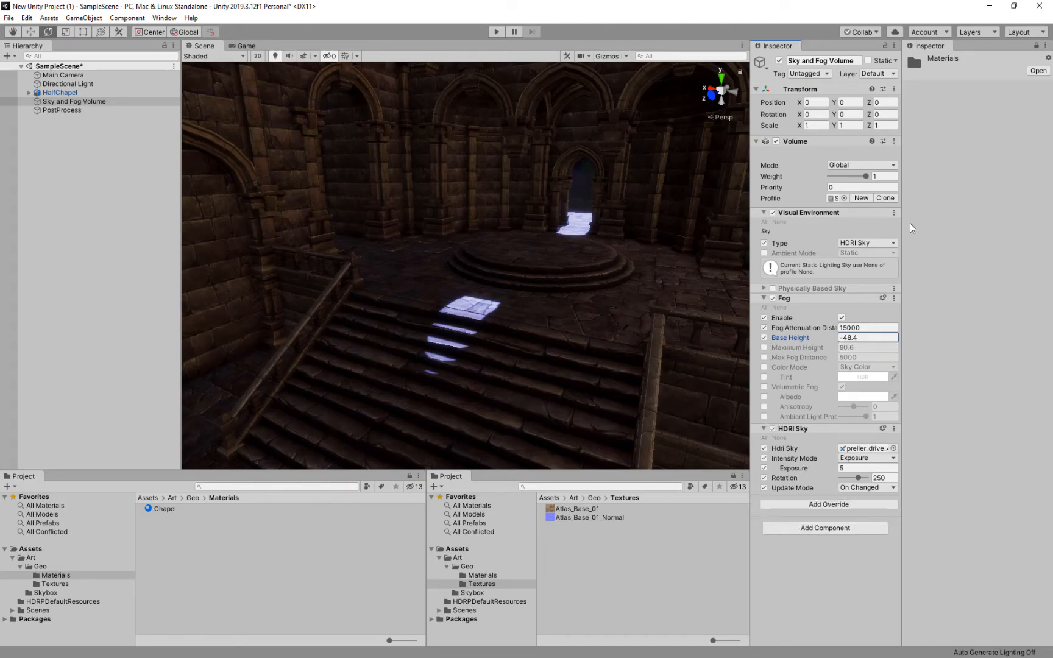
Examine the fogged chapel interior and check the PostProcess volume and Directional Light settings
{"action": "left_click", "coordinate": [61, 110]}
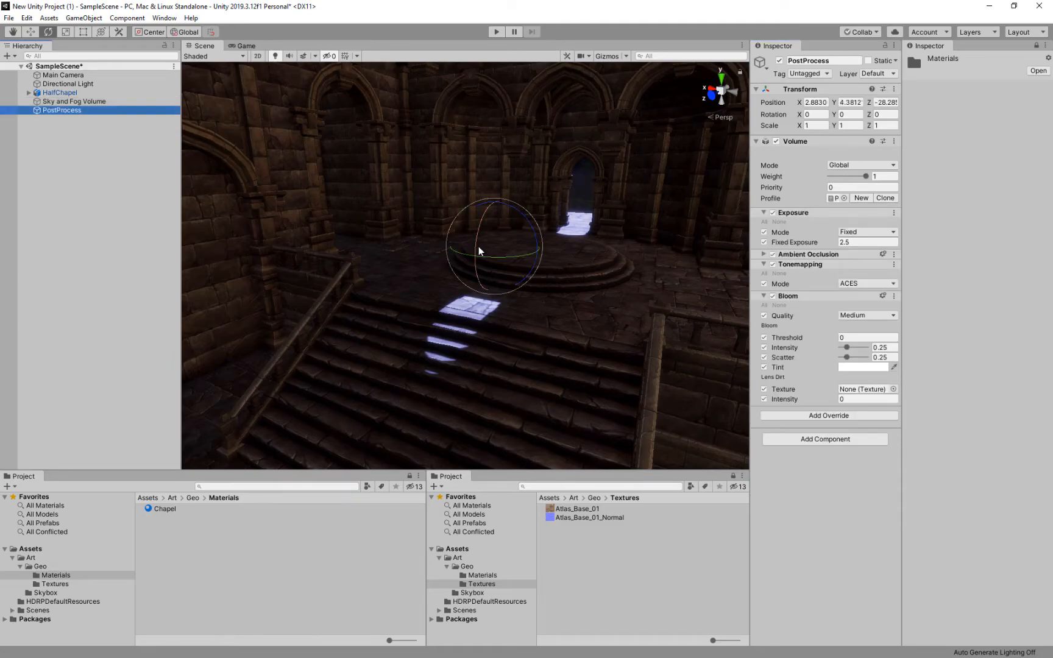
{"action": "middle_click_drag", "start_coordinate": [525, 233], "coordinate": [496, 230]}
{"action": "left_click_drag", "start_coordinate": [496, 230], "coordinate": [419, 251], "text": "alt"}
{"action": "left_click_drag", "start_coordinate": [460, 294], "coordinate": [465, 305], "text": "alt"}
{"action": "mouse_move", "coordinate": [568, 300]}
{"action": "middle_mouse_down"}
{"action": "mouse_move", "coordinate": [543, 282]}
{"action": "mouse_move", "coordinate": [580, 297]}
{"action": "mouse_move", "coordinate": [575, 288]}
{"action": "middle_mouse_up"}
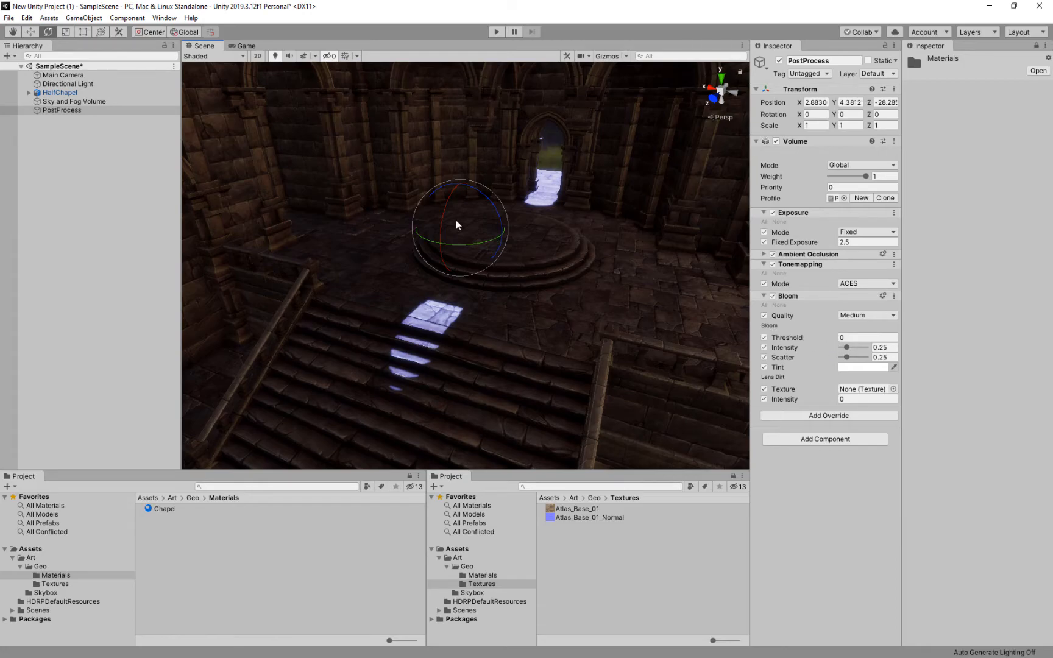
{"action": "left_click", "coordinate": [59, 83]}
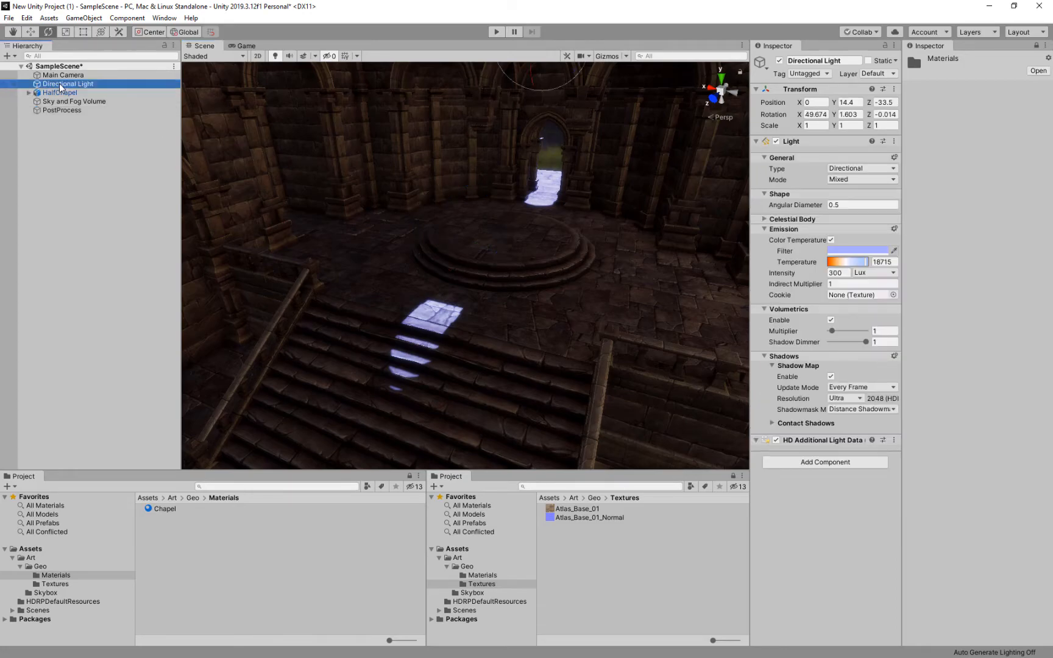
{"action": "left_click", "coordinate": [67, 110]}
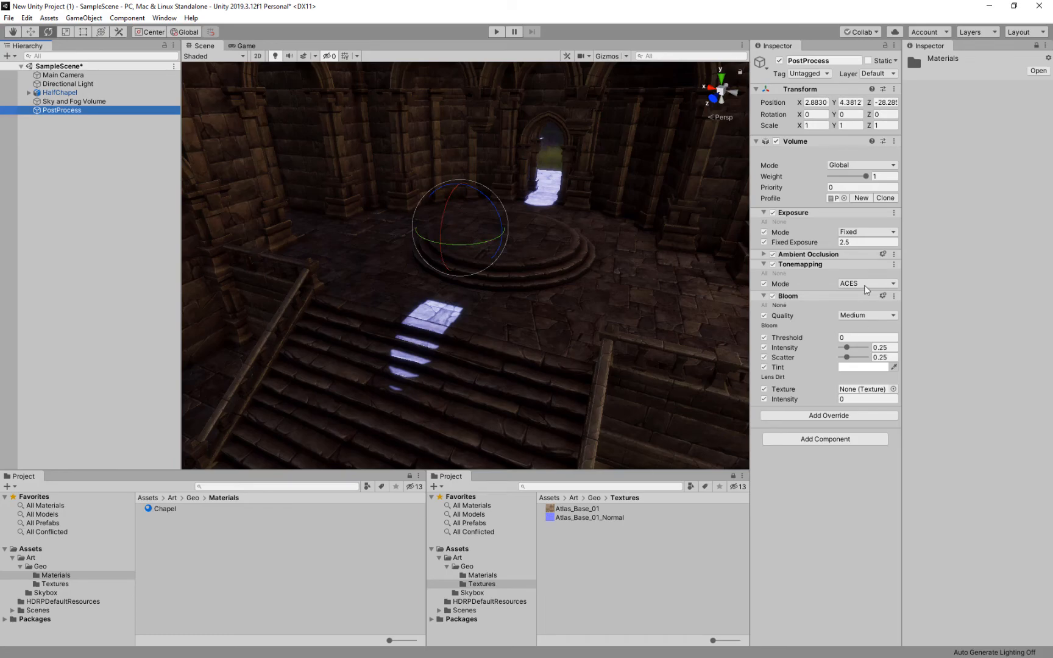
Add a Point Light to the scene and raise it above the round dais to a Y position of about 6.23
{"action": "left_click", "coordinate": [73, 169]}
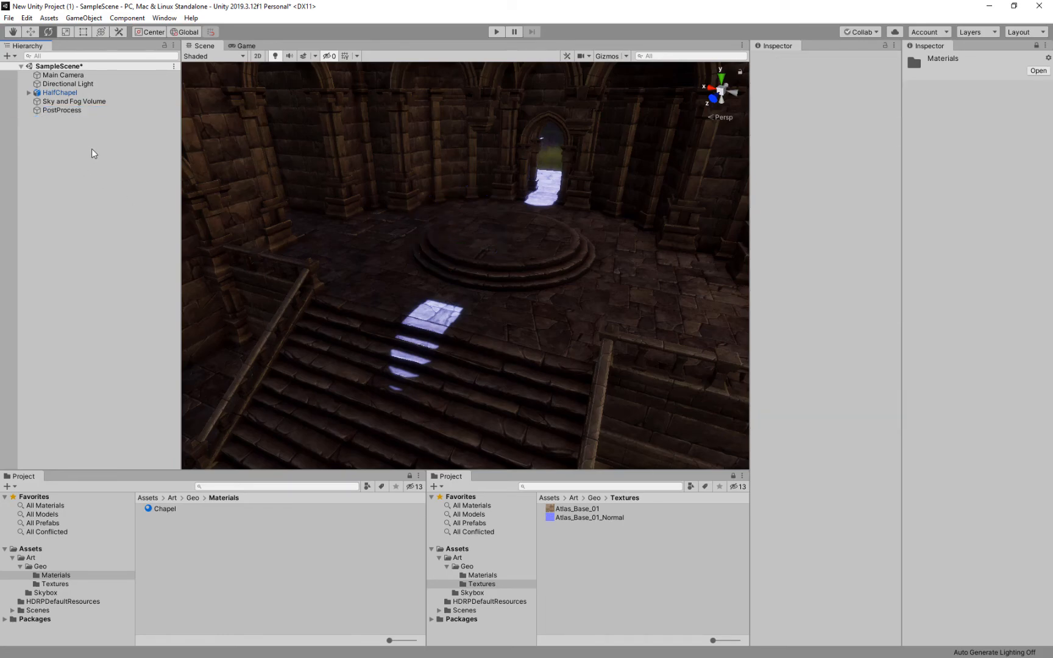
{"action": "right_click", "coordinate": [91, 148]}
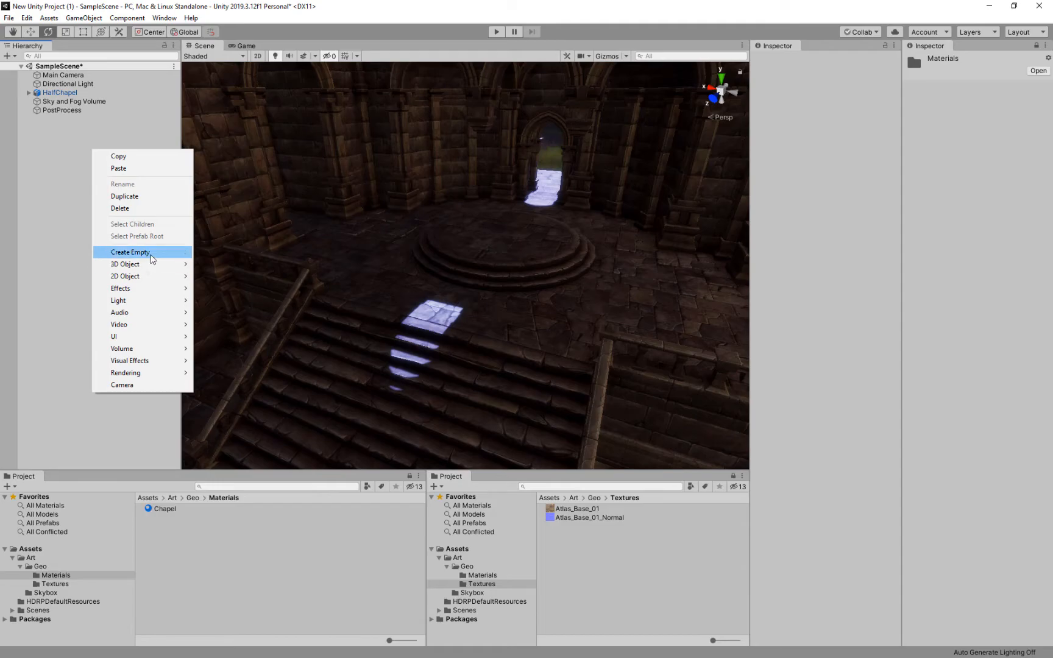
{"action": "mouse_move", "coordinate": [156, 303]}
{"action": "left_click", "coordinate": [251, 312]}
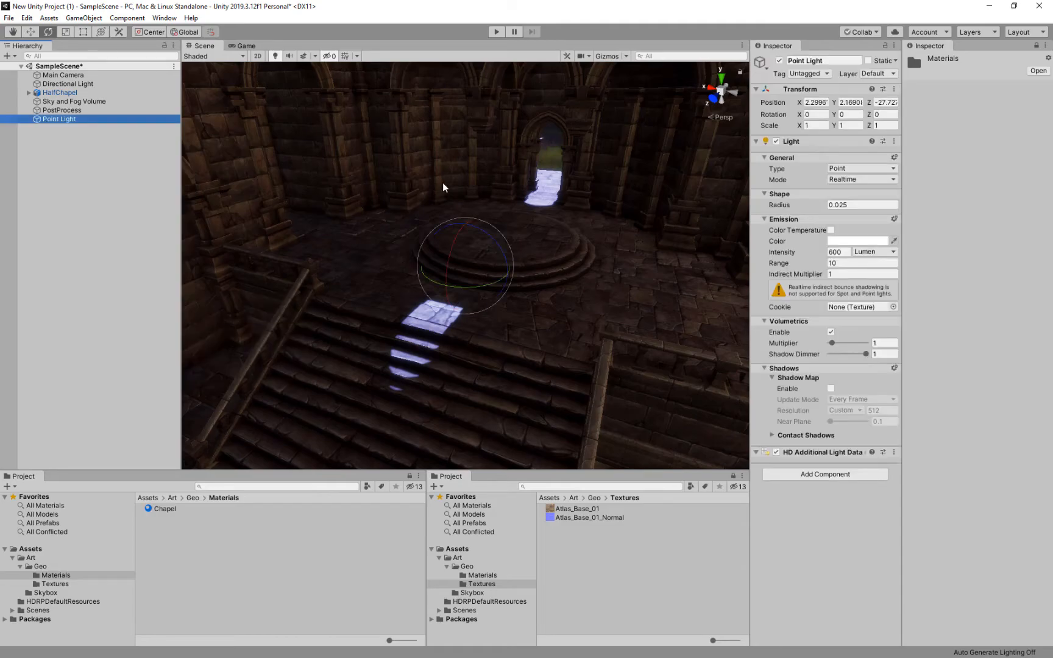
{"action": "key", "text": "w"}
{"action": "left_click_drag", "start_coordinate": [480, 225], "coordinate": [466, 165]}
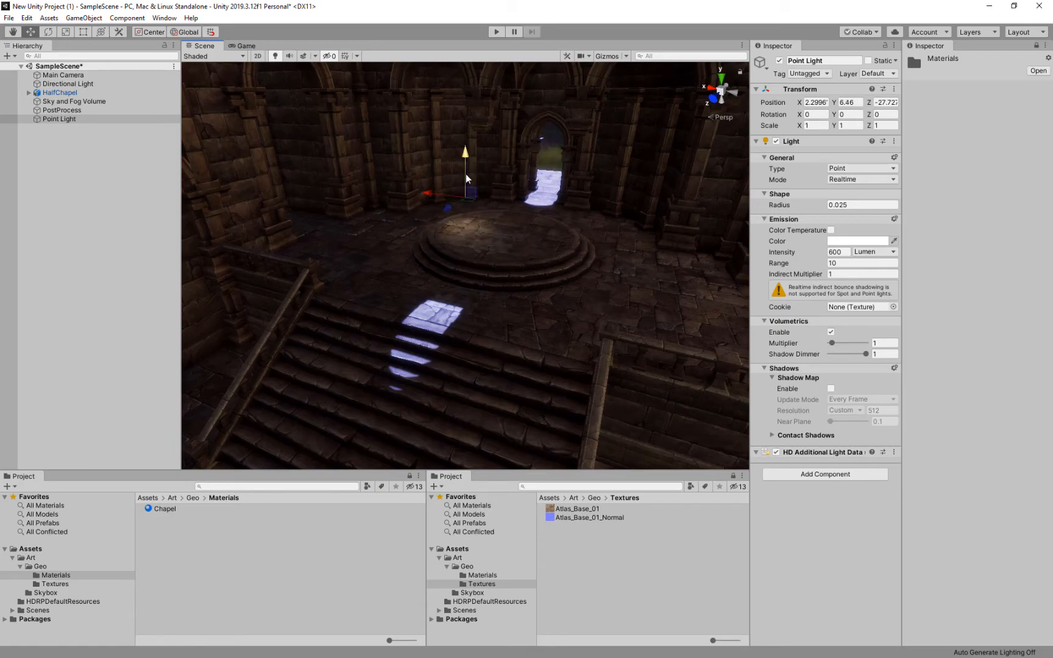
{"action": "double_click", "coordinate": [68, 119]}
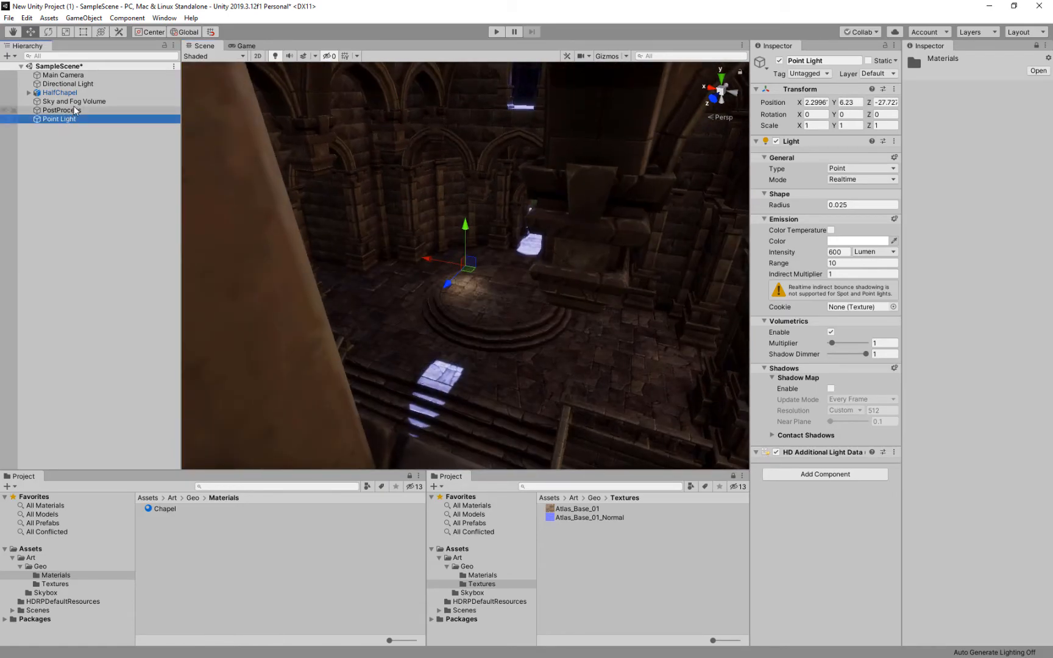
Align the Main Camera with a scene view framing the stairs, the round dais and the arched doorway
{"action": "left_click", "coordinate": [61, 75]}
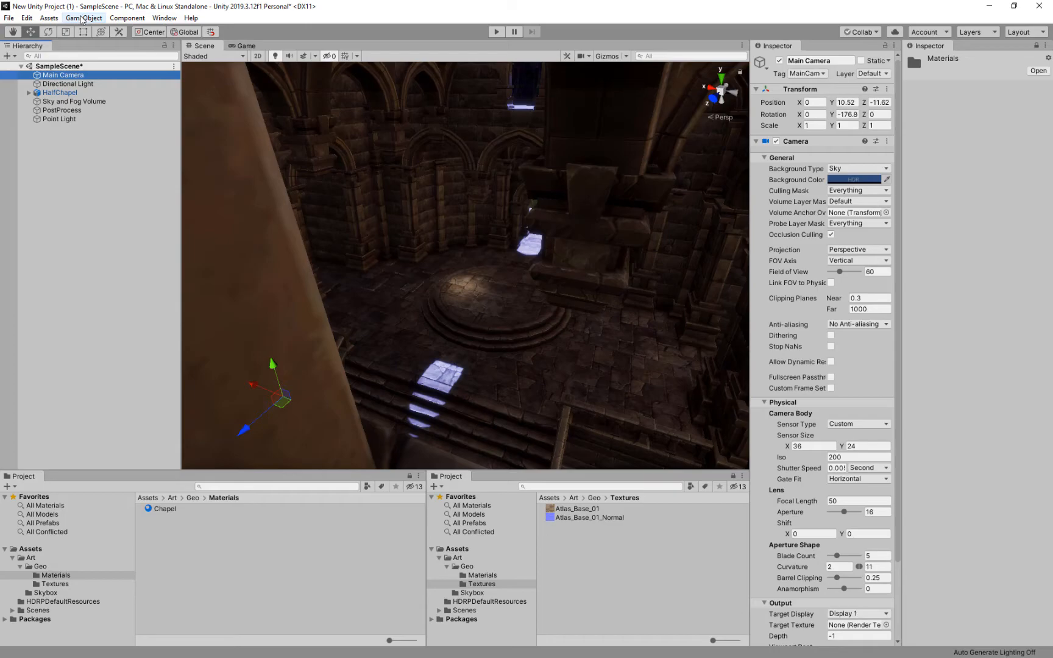
{"action": "left_click", "coordinate": [82, 19]}
{"action": "left_click", "coordinate": [127, 282]}
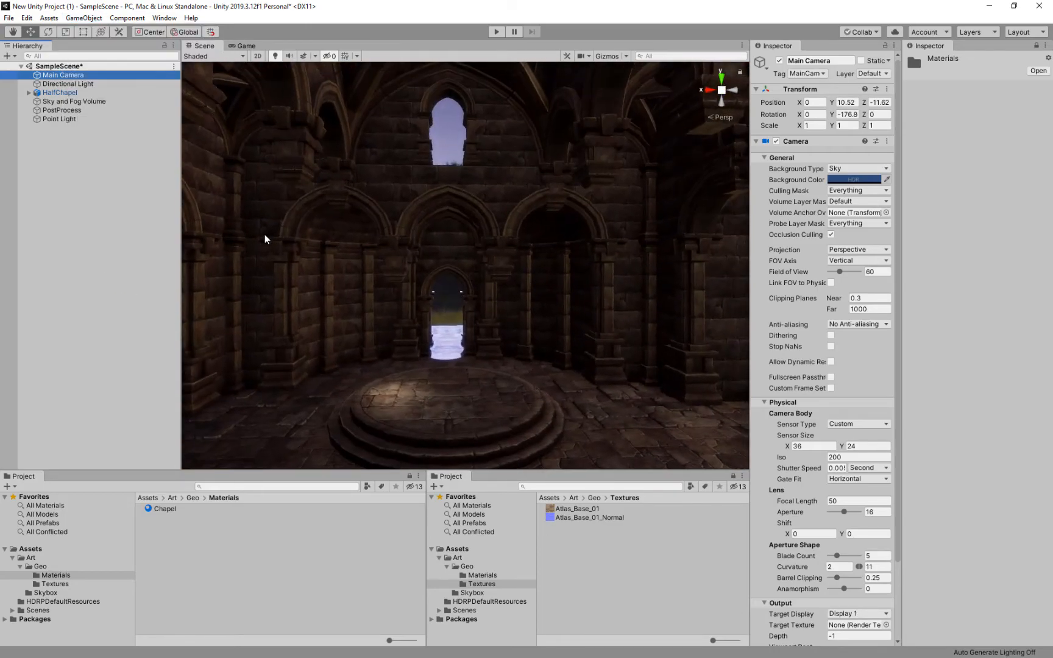
{"action": "left_click_drag", "start_coordinate": [548, 344], "coordinate": [506, 237], "text": "alt"}
{"action": "right_click_drag", "start_coordinate": [506, 237], "coordinate": [522, 266], "text": "alt"}
{"action": "left_click_drag", "start_coordinate": [522, 266], "coordinate": [504, 264], "text": "alt"}
{"action": "mouse_move", "coordinate": [433, 245]}
{"action": "middle_mouse_down"}
{"action": "mouse_move", "coordinate": [462, 241]}
{"action": "mouse_move", "coordinate": [434, 242]}
{"action": "middle_mouse_up"}
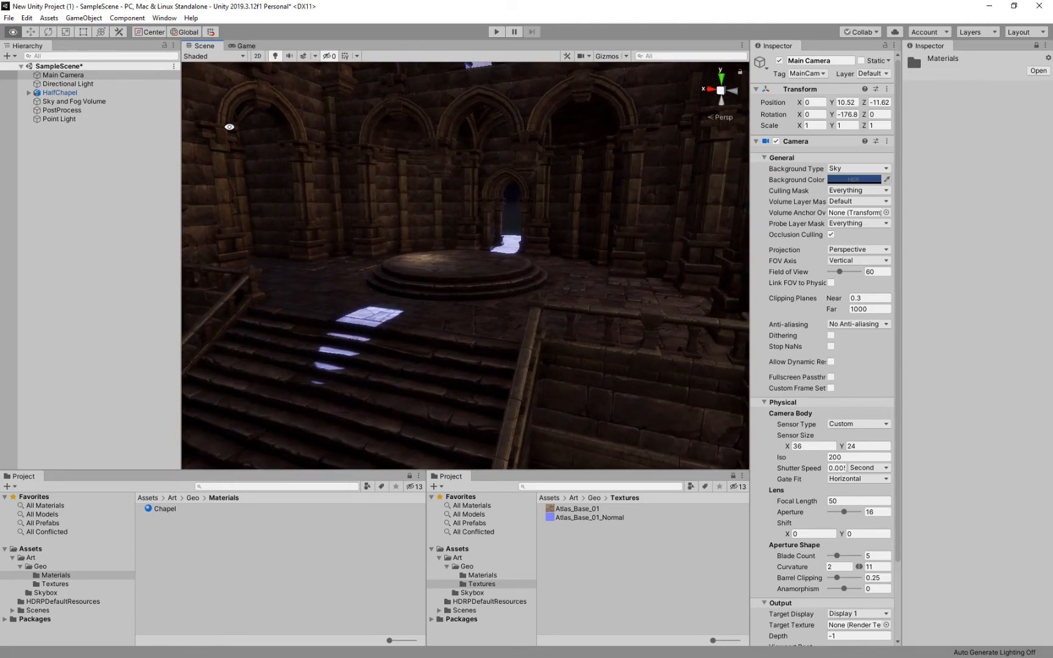
{"action": "left_click_drag", "start_coordinate": [445, 315], "coordinate": [441, 319], "text": "alt"}
{"action": "middle_click_drag", "start_coordinate": [441, 318], "coordinate": [433, 266]}
{"action": "left_click_drag", "start_coordinate": [432, 265], "coordinate": [451, 280], "text": "alt"}
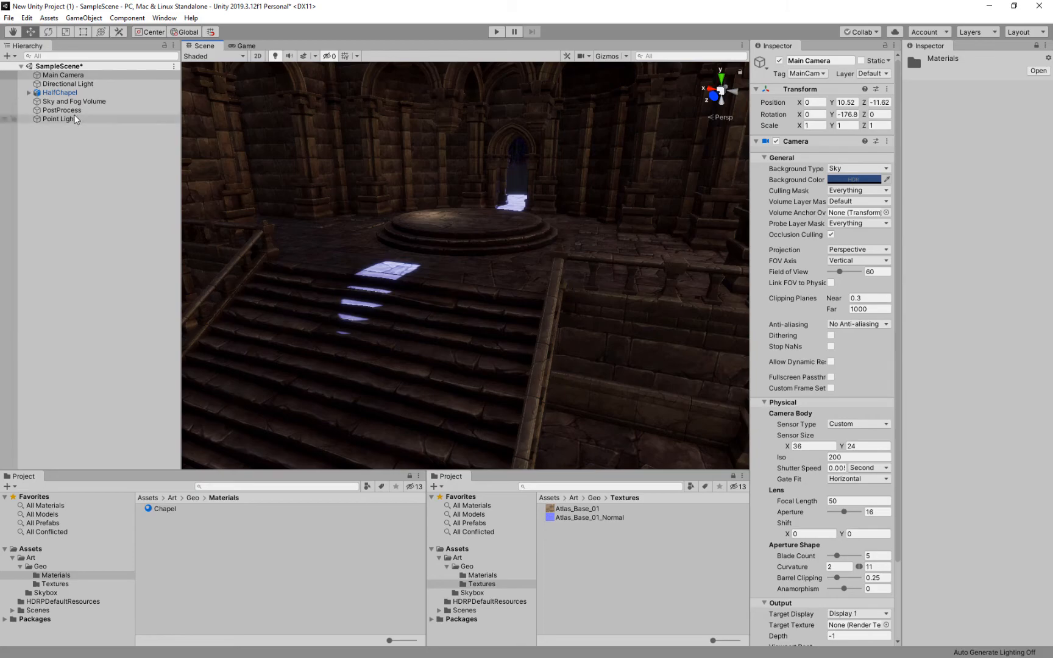
{"action": "left_click", "coordinate": [85, 18]}
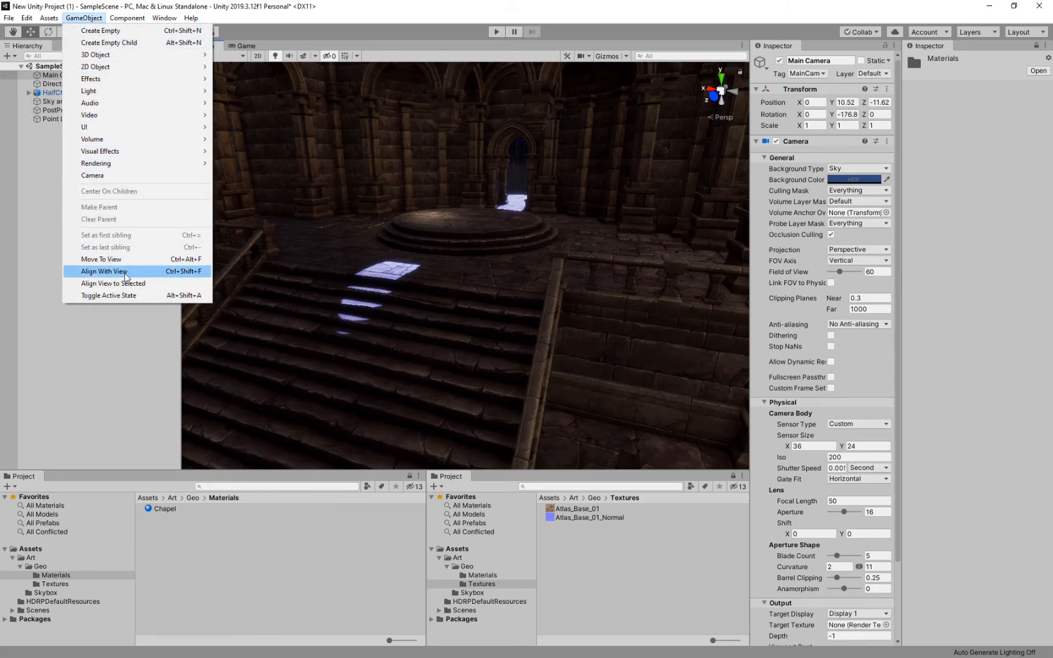
{"action": "left_click", "coordinate": [104, 271]}
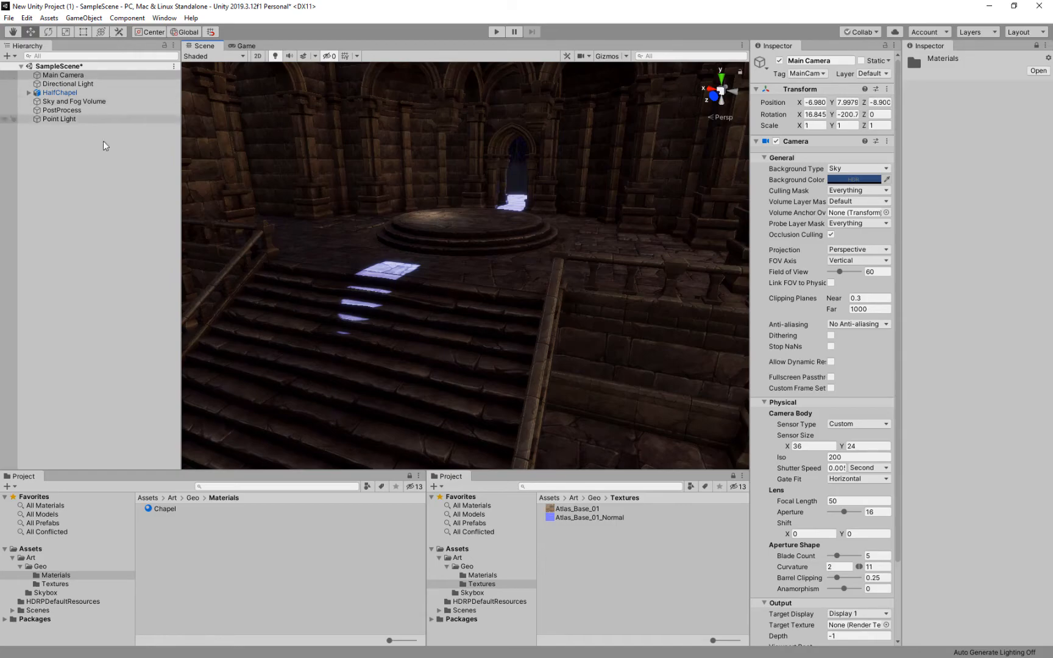
Move the Point Light beside the chapel wall left of the dais, at about X 16.05 and Z -26.4
{"action": "left_click", "coordinate": [67, 119]}
{"action": "left_click_drag", "start_coordinate": [395, 187], "coordinate": [201, 196]}
{"action": "left_click", "coordinate": [75, 120]}
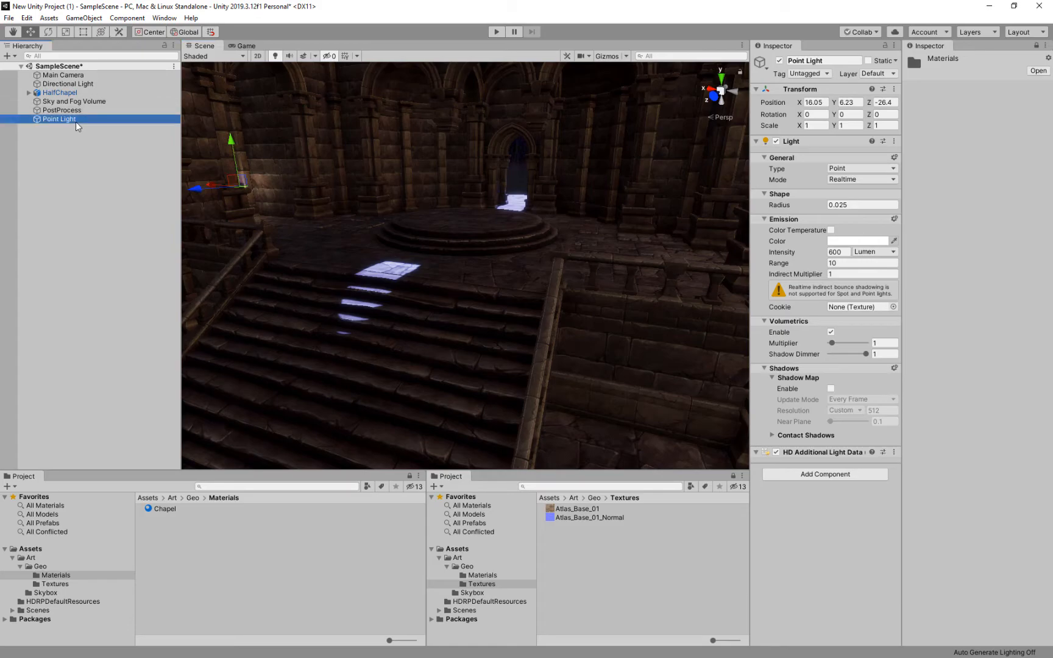
Rename the Point Light to Left Hall Light and set its color to warm yellow-orange FFC623
{"action": "left_click", "coordinate": [76, 121]}
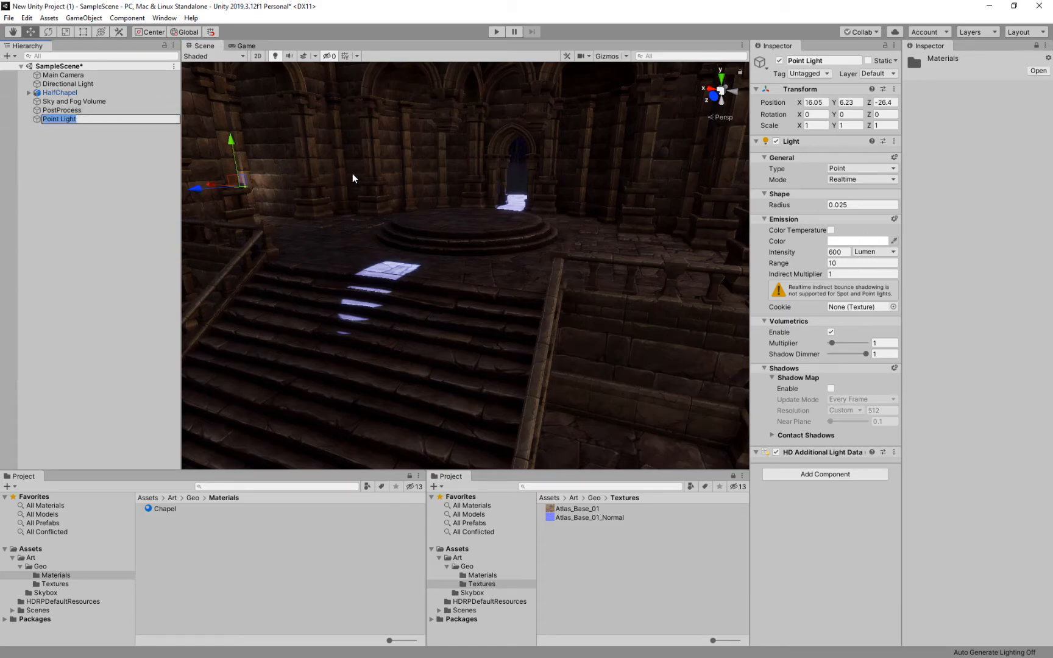
{"action": "type", "text": "Left Hall Li"}
{"action": "key", "text": "Return"}
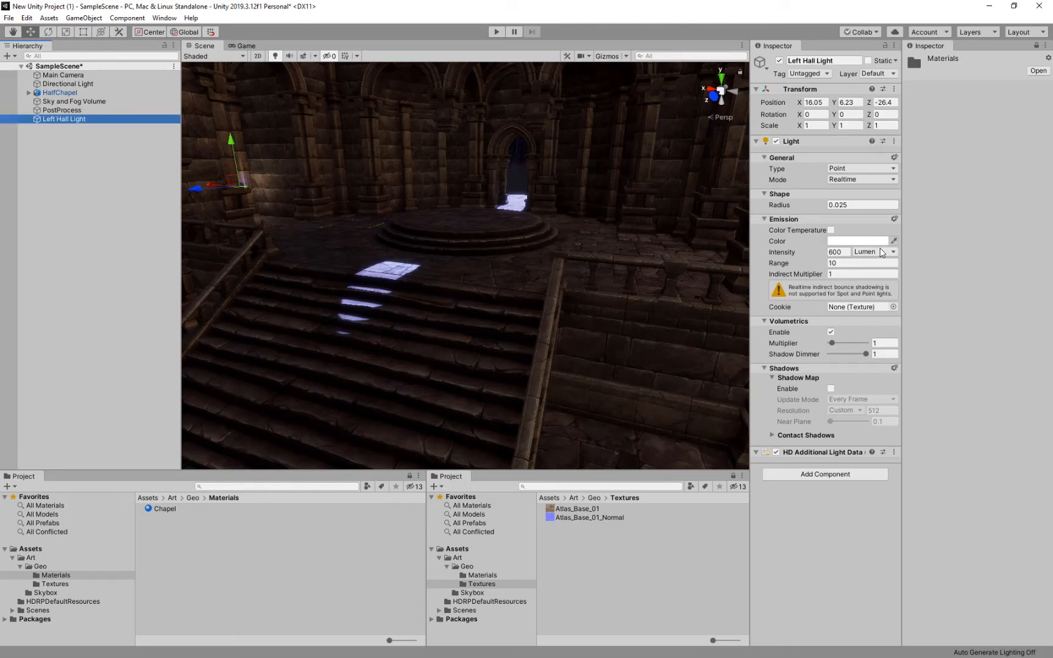
{"action": "left_click", "coordinate": [858, 240]}
{"action": "left_click_drag", "start_coordinate": [723, 316], "coordinate": [698, 311]}
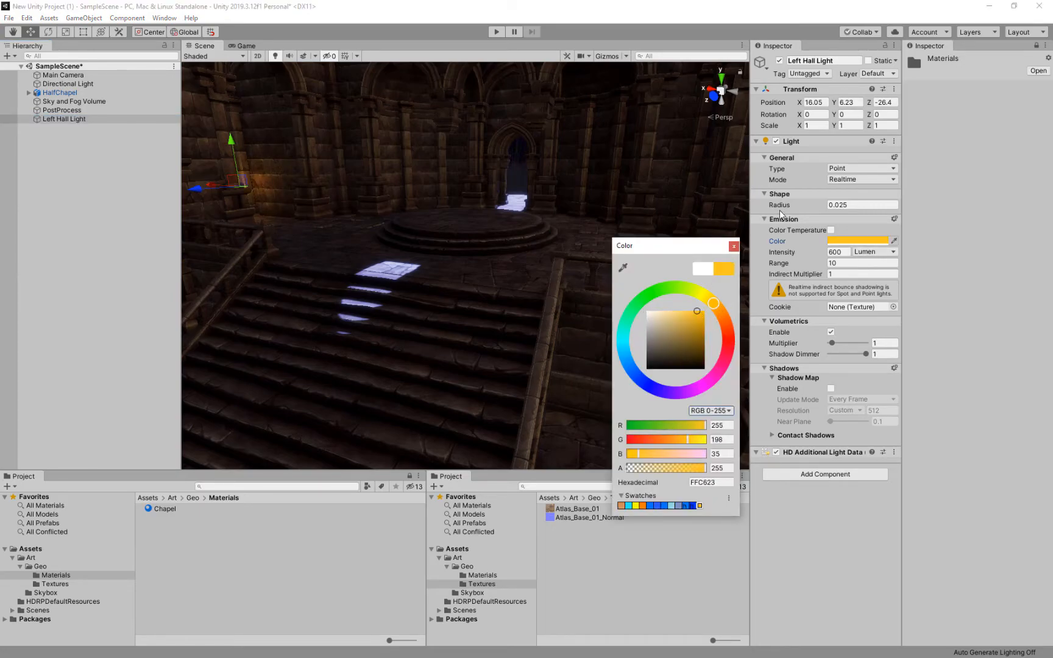
Raise the Left Hall Light to a Y position of about 8.61 and enable its shadow map at Ultra resolution
{"action": "left_click", "coordinate": [230, 137]}
{"action": "left_click_drag", "start_coordinate": [232, 141], "coordinate": [224, 106]}
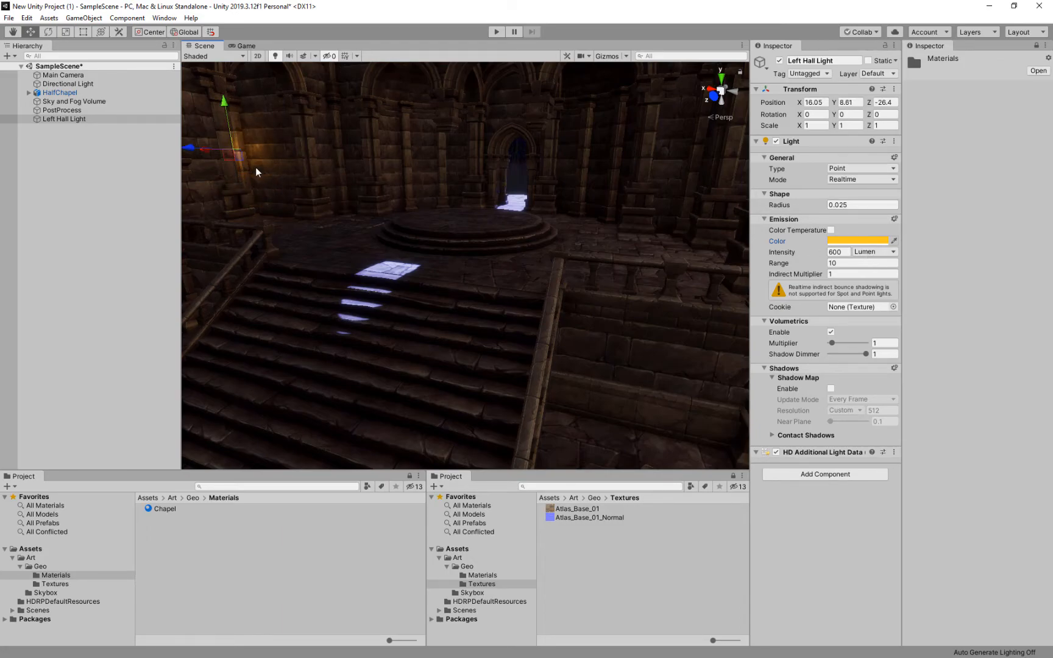
{"action": "left_click", "coordinate": [830, 389]}
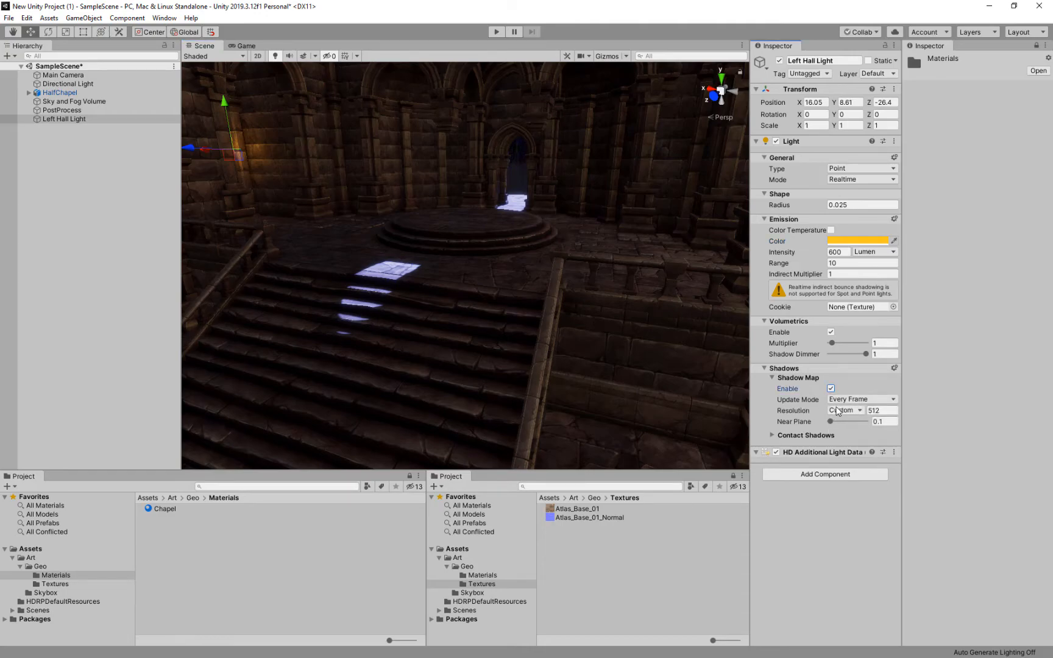
{"action": "left_click", "coordinate": [841, 410]}
{"action": "left_click", "coordinate": [856, 469]}
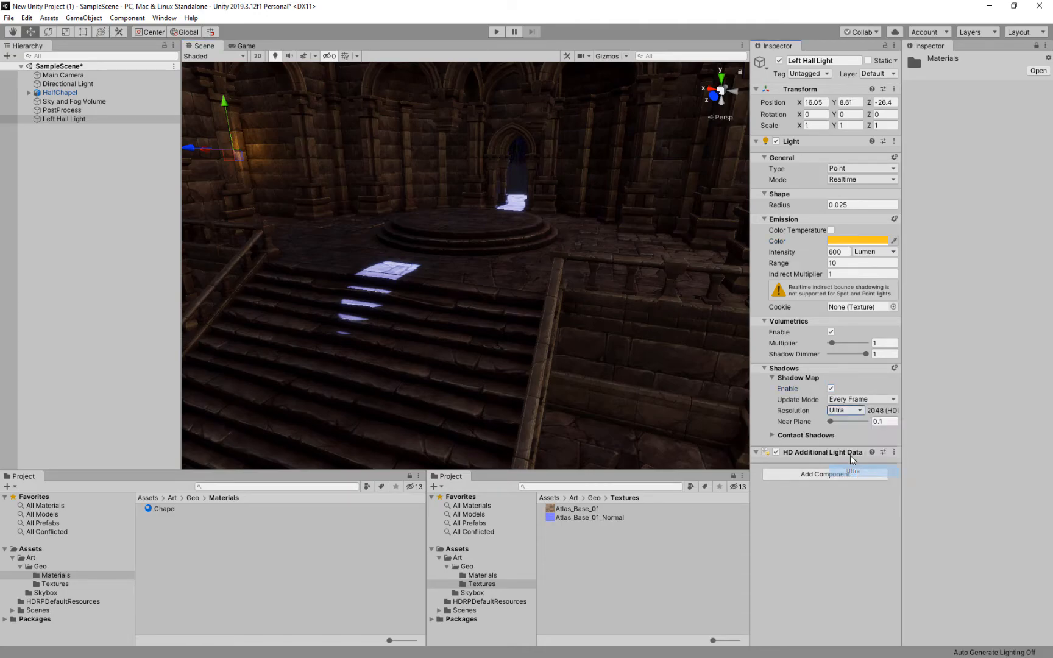
Set the Left Hall Light's range to 14.5 and its intensity to 8000 lumen
{"action": "left_click", "coordinate": [844, 263]}
{"action": "type", "text": "14.5"}
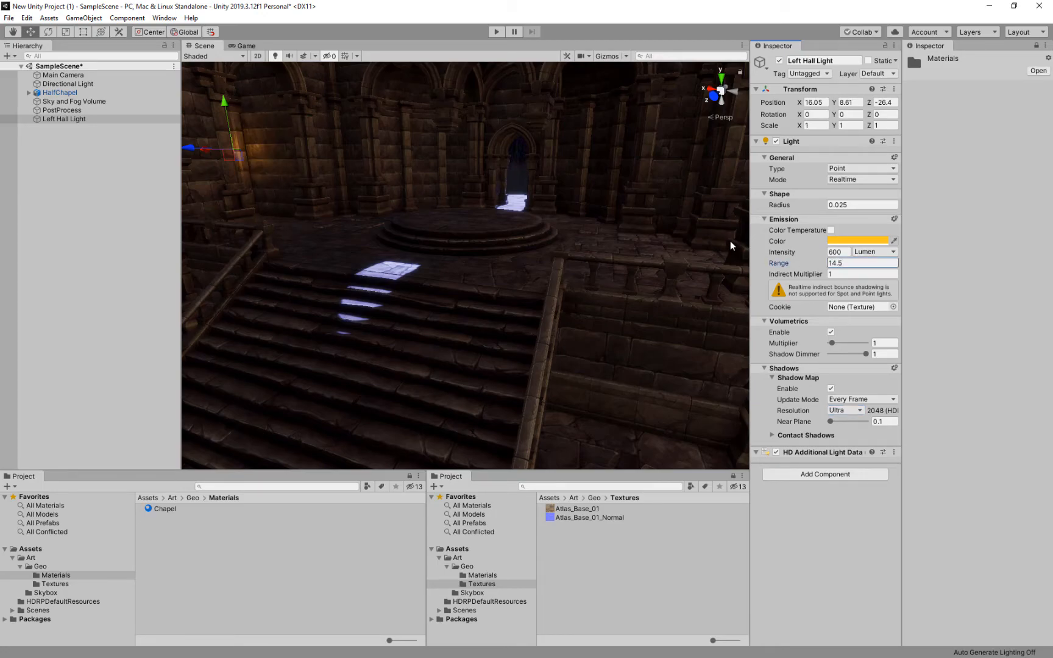
{"action": "left_click_drag", "start_coordinate": [843, 251], "coordinate": [737, 242]}
{"action": "type", "text": "8"}
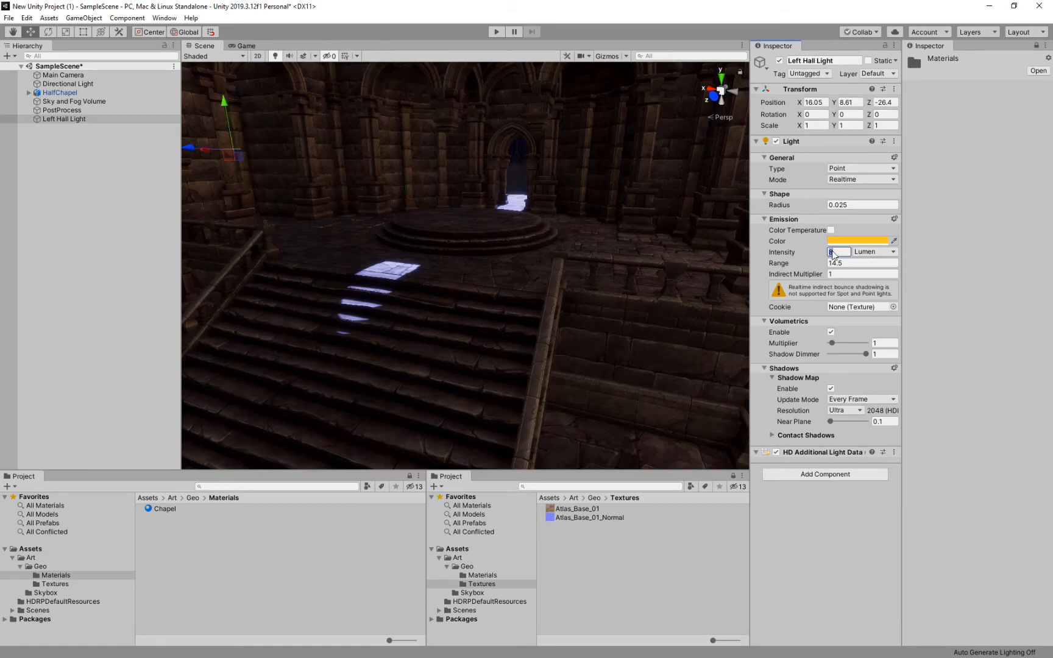
{"action": "type", "text": "000"}
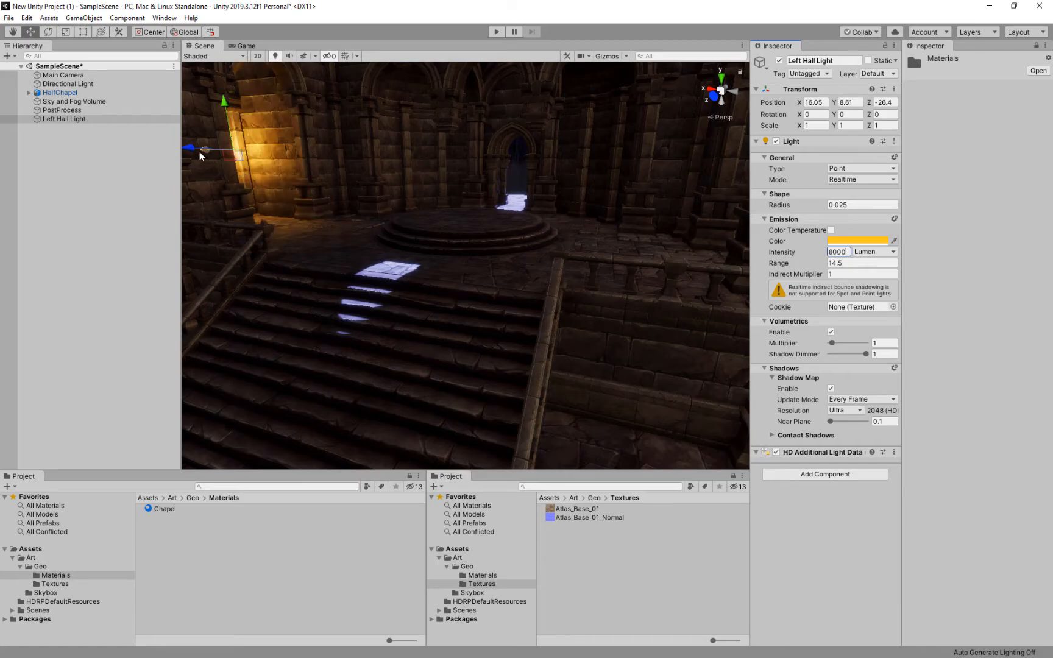
Move the Left Hall Light to about Z -24.97 and increase its range to 15.54
{"action": "left_click_drag", "start_coordinate": [193, 147], "coordinate": [175, 171]}
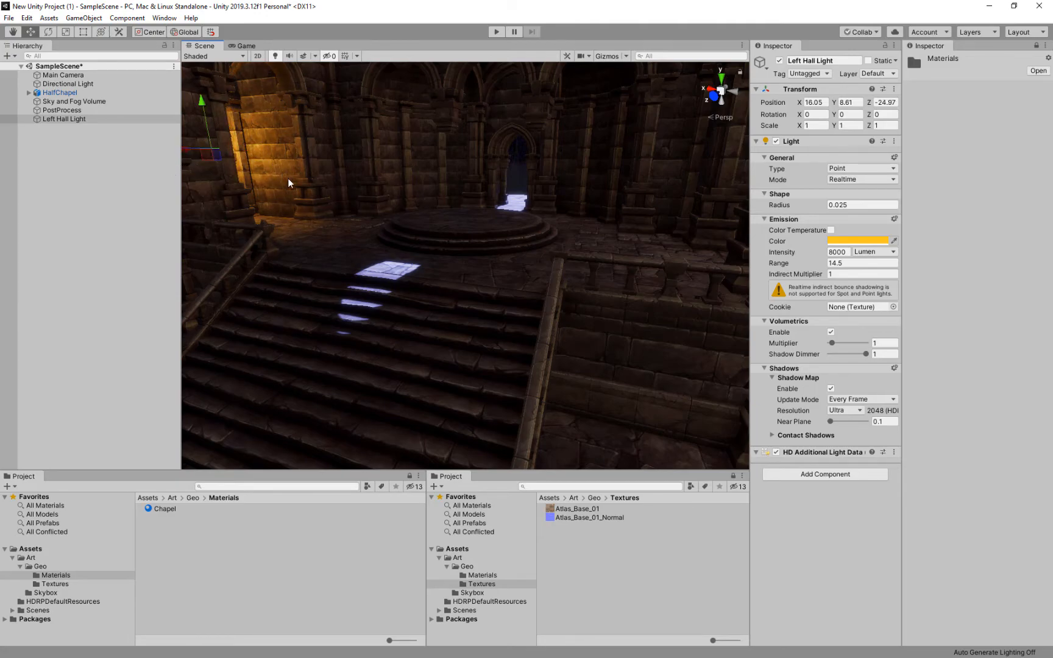
{"action": "left_click", "coordinate": [830, 263]}
{"action": "type", "text": "15.95"}
{"action": "left_click_drag", "start_coordinate": [920, 274], "coordinate": [801, 272]}
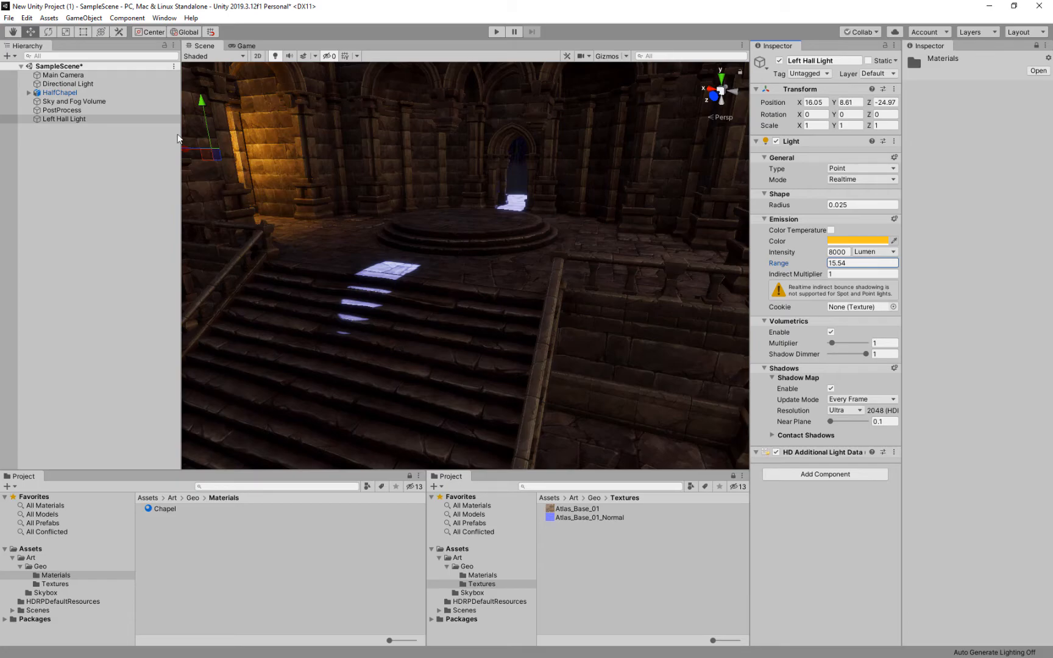
Duplicate the Left Hall Light and move the copy across the chapel to about X -16.12
{"action": "left_click", "coordinate": [80, 118]}
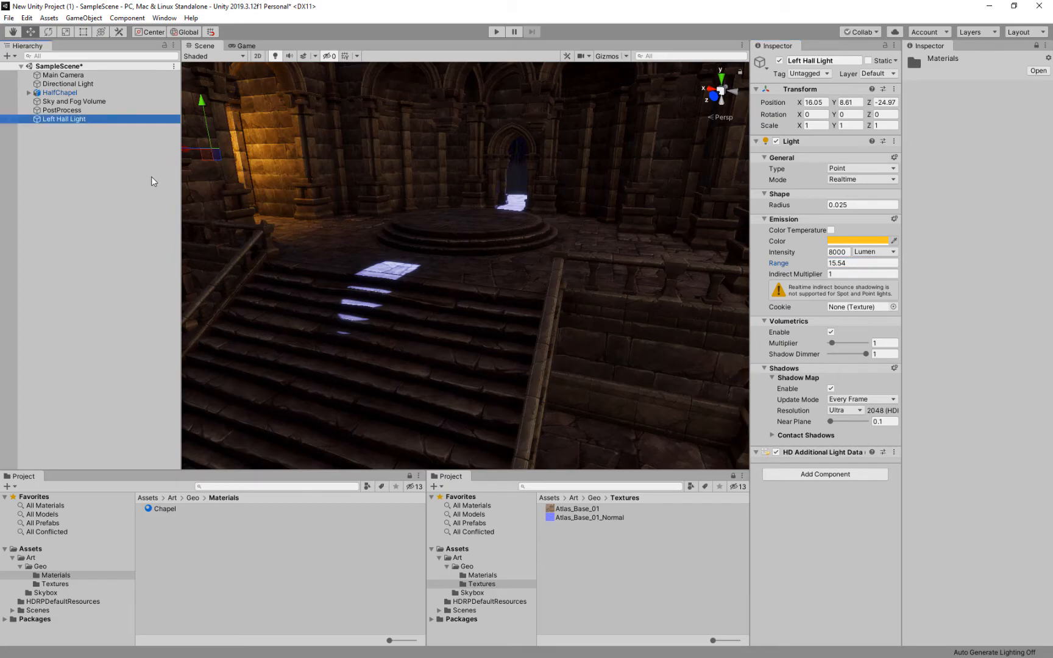
{"action": "key", "text": "ctrl+d"}
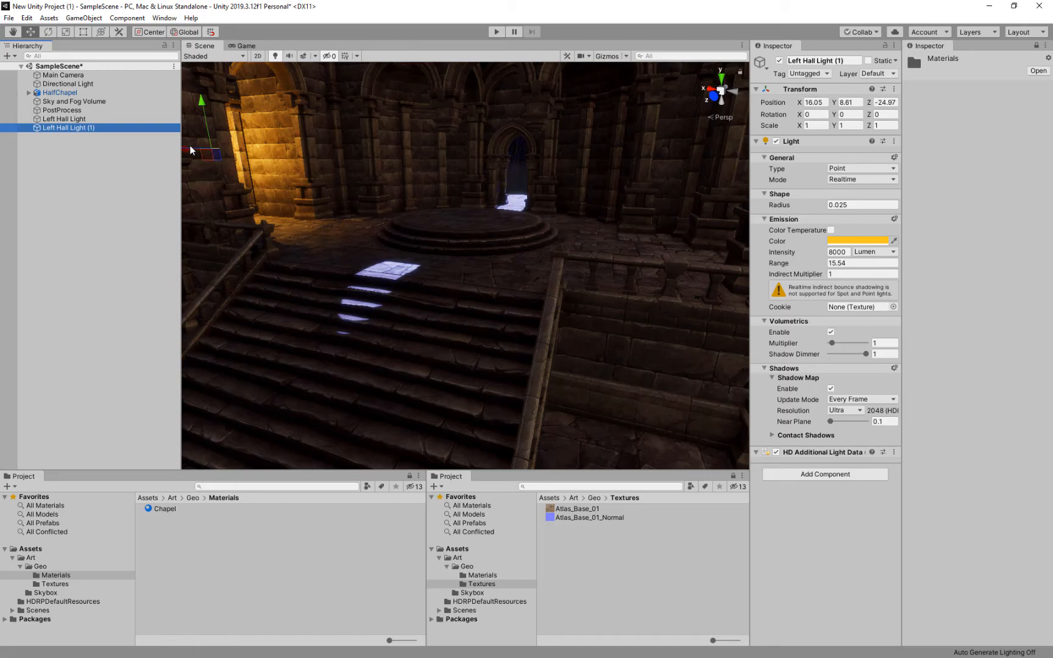
{"action": "left_click_drag", "start_coordinate": [191, 147], "coordinate": [545, 216]}
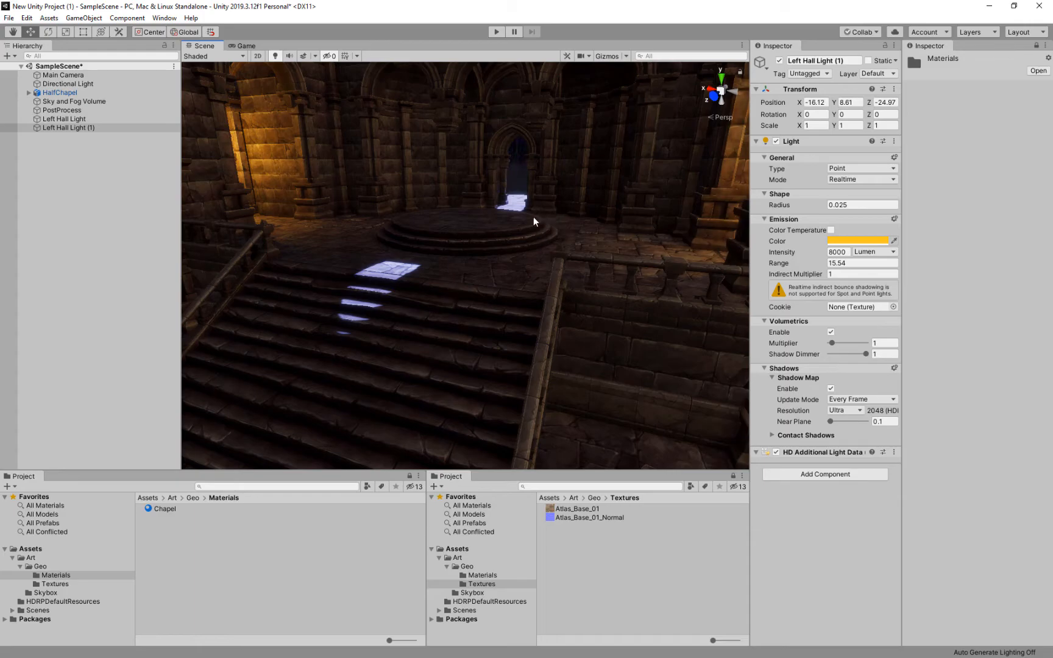
Rename the duplicated light to Right Hall Light and narrow the object list to widen the scene view
{"action": "left_click", "coordinate": [53, 120]}
{"action": "left_click", "coordinate": [54, 127]}
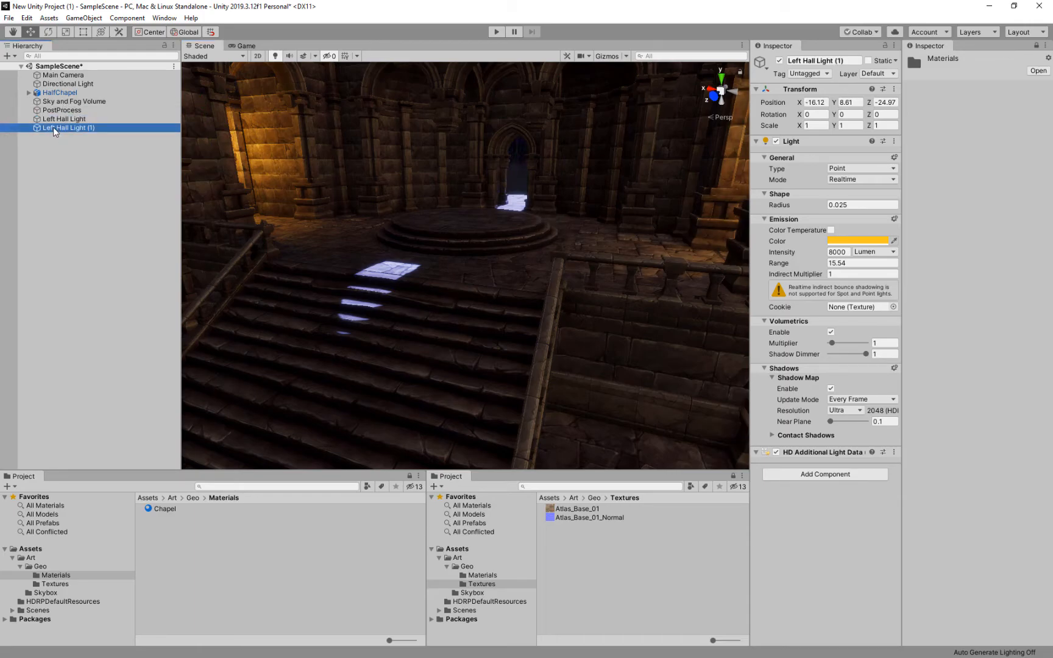
{"action": "left_click", "coordinate": [55, 128]}
{"action": "double_click", "coordinate": [45, 128]}
{"action": "key", "text": "Delete"}
{"action": "type", "text": "Right"}
{"action": "key", "text": "Return"}
{"action": "left_click", "coordinate": [96, 128]}
{"action": "double_click", "coordinate": [95, 129]}
{"action": "key", "text": "BackSpace"}
{"action": "key", "text": "BackSpace"}
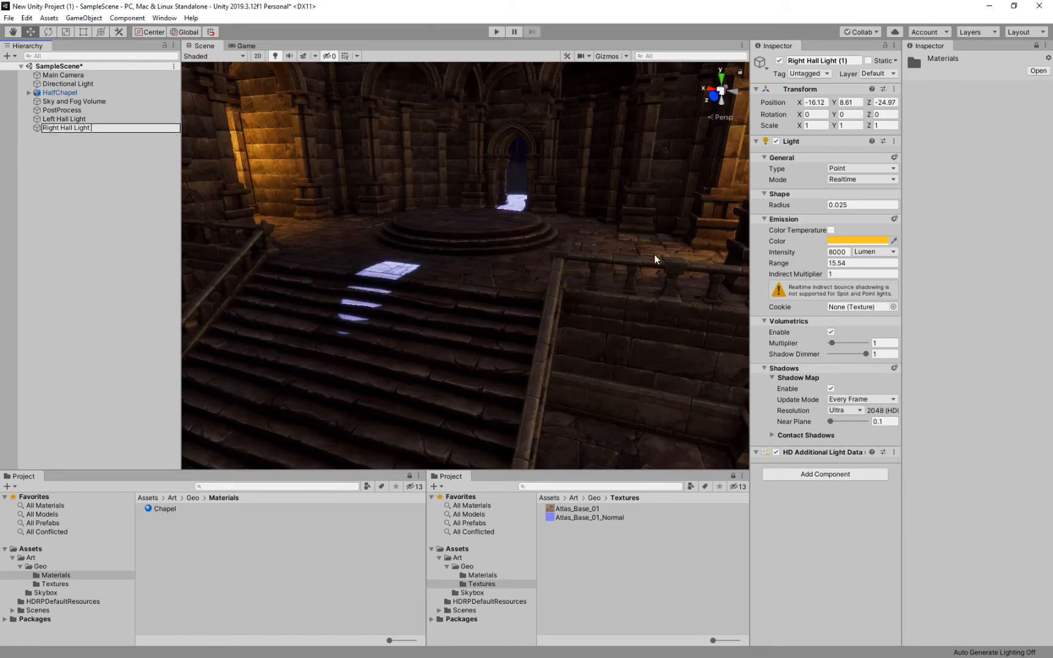
{"action": "left_click_drag", "start_coordinate": [183, 153], "coordinate": [122, 154]}
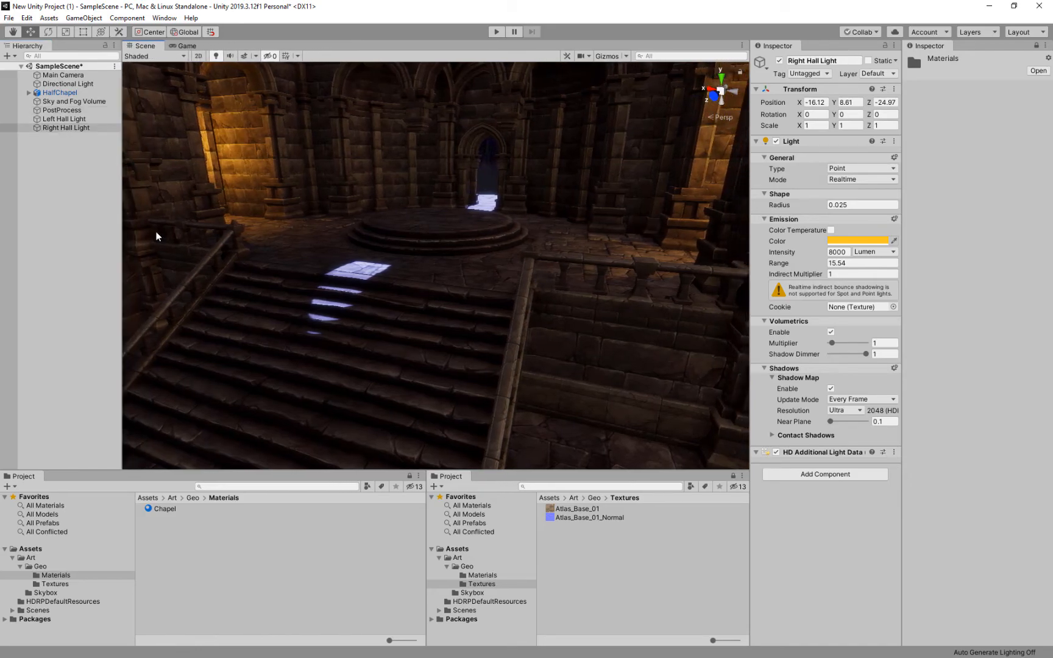
Duplicate the Left Hall Light and place the copy by the lower archway beside the stairs, at about X 11.74, Y 2.84, Z -10.06
{"action": "left_click", "coordinate": [67, 118]}
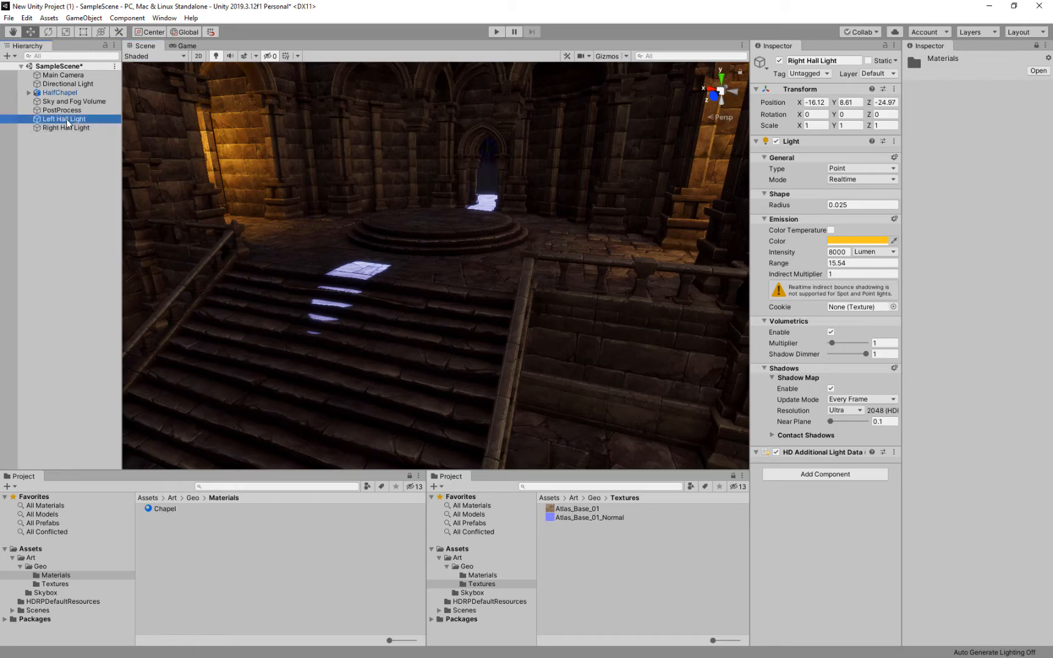
{"action": "key", "text": "ctrl+d"}
{"action": "mouse_move", "coordinate": [140, 151]}
{"action": "left_mouse_down"}
{"action": "mouse_move", "coordinate": [268, 157]}
{"action": "mouse_move", "coordinate": [122, 194]}
{"action": "mouse_move", "coordinate": [129, 143]}
{"action": "left_mouse_up"}
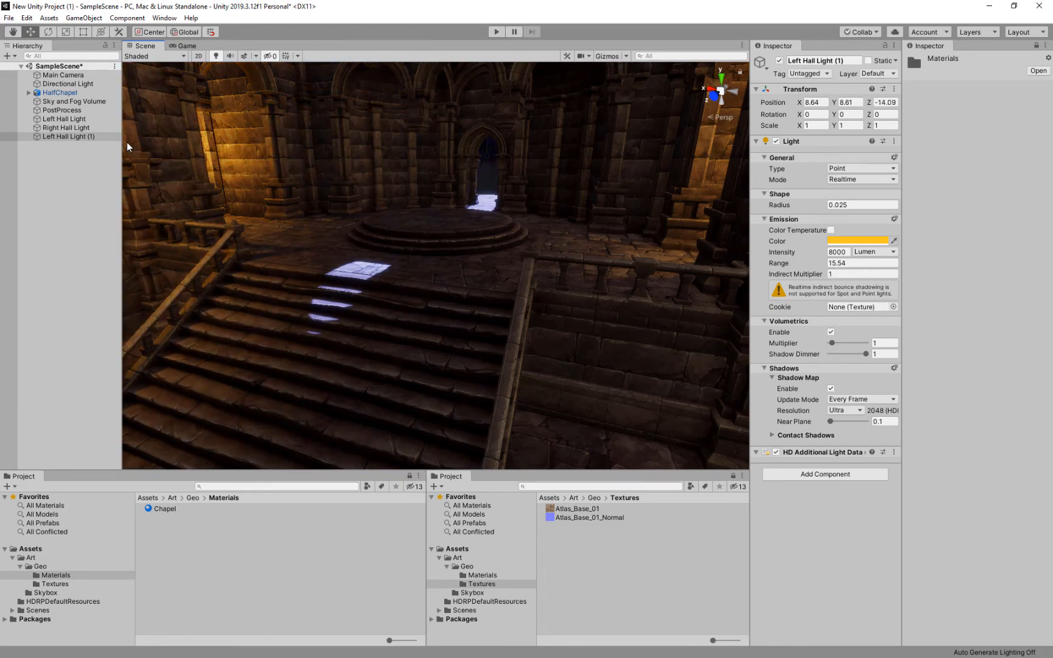
{"action": "key", "text": "f"}
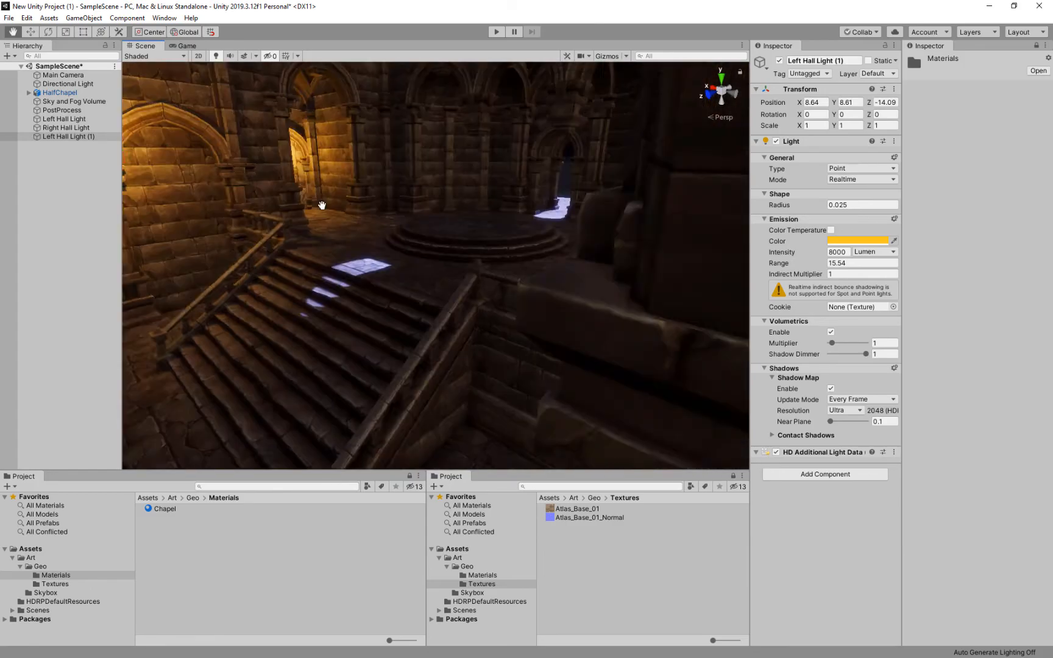
{"action": "middle_click_drag", "start_coordinate": [408, 209], "coordinate": [350, 216]}
{"action": "left_click_drag", "start_coordinate": [225, 130], "coordinate": [244, 267]}
{"action": "left_click_drag", "start_coordinate": [202, 317], "coordinate": [124, 294]}
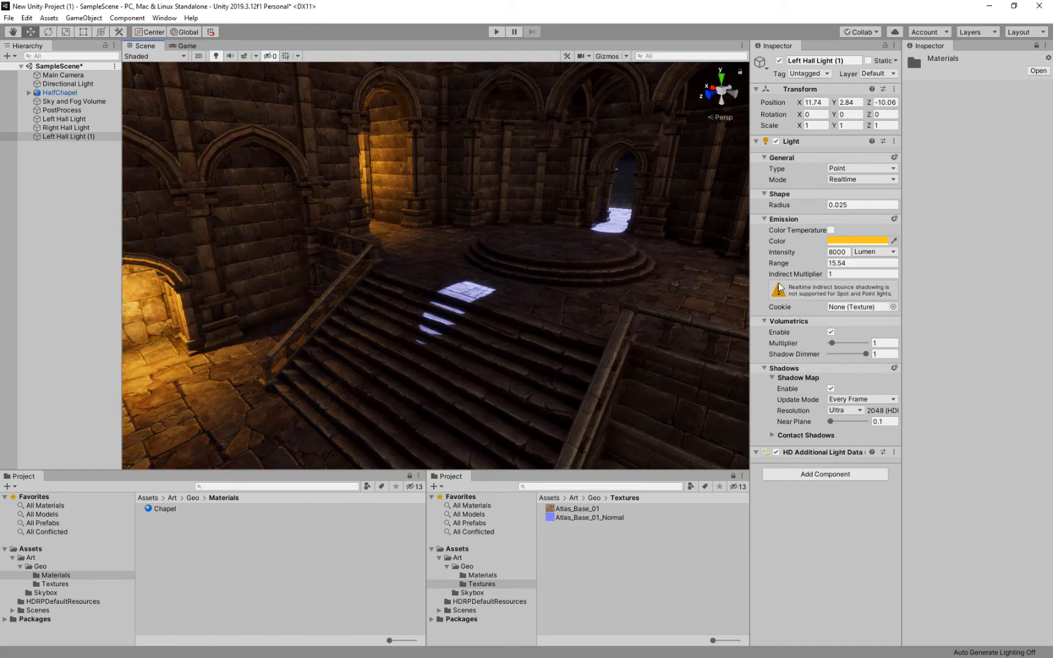
Align the scene view to the Main Camera to check how the new light affects the shot
{"action": "left_click", "coordinate": [837, 252]}
{"action": "left_click_drag", "start_coordinate": [466, 266], "coordinate": [502, 262], "text": "alt"}
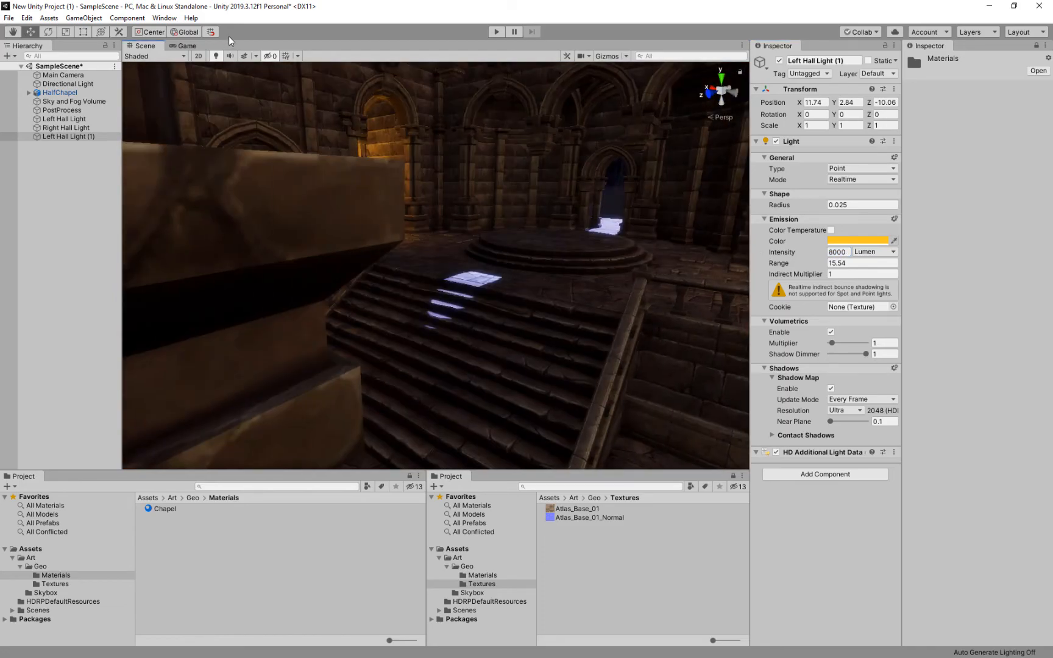
{"action": "left_click", "coordinate": [62, 75]}
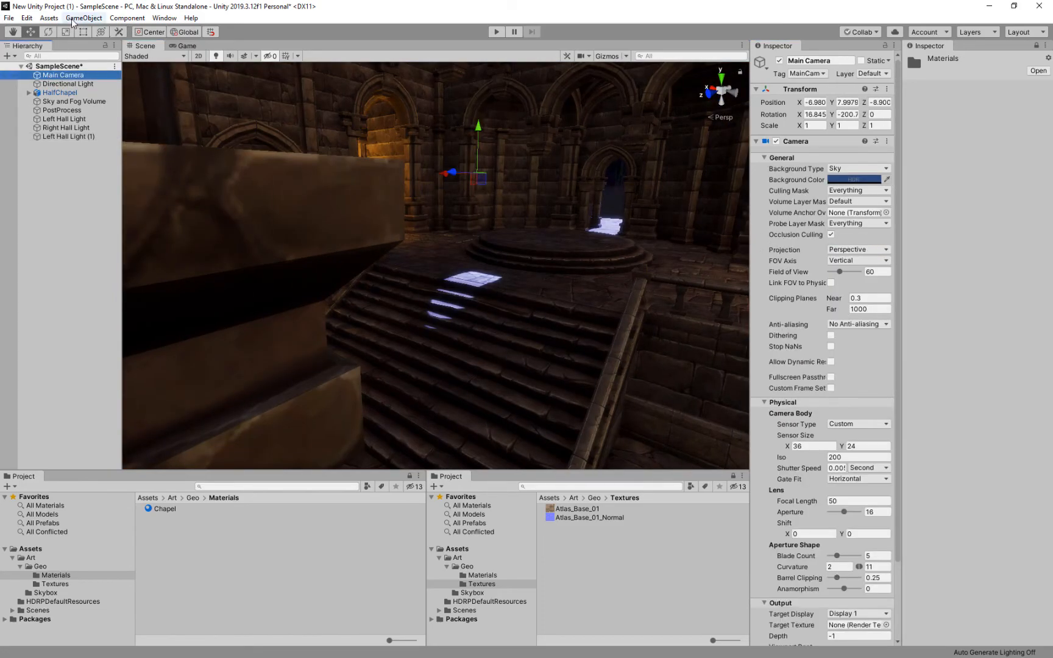
{"action": "left_click", "coordinate": [83, 18]}
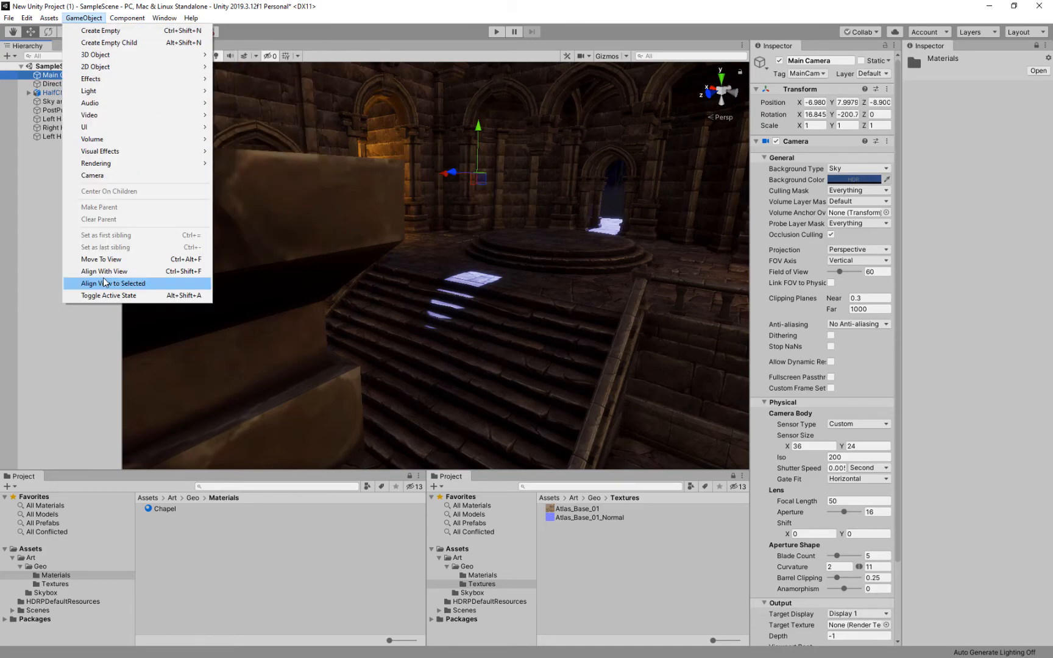
{"action": "left_click", "coordinate": [105, 282]}
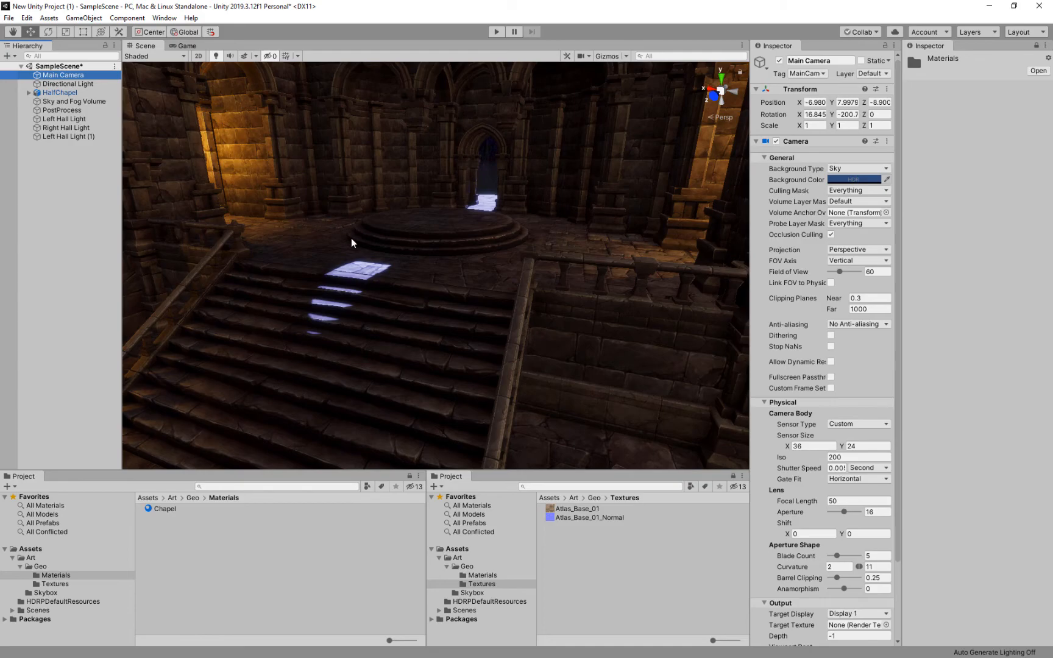
Reselect the duplicated Left Hall Light and dock the Game view next to a narrowed Scene view for side-by-side comparison
{"action": "left_click", "coordinate": [71, 135]}
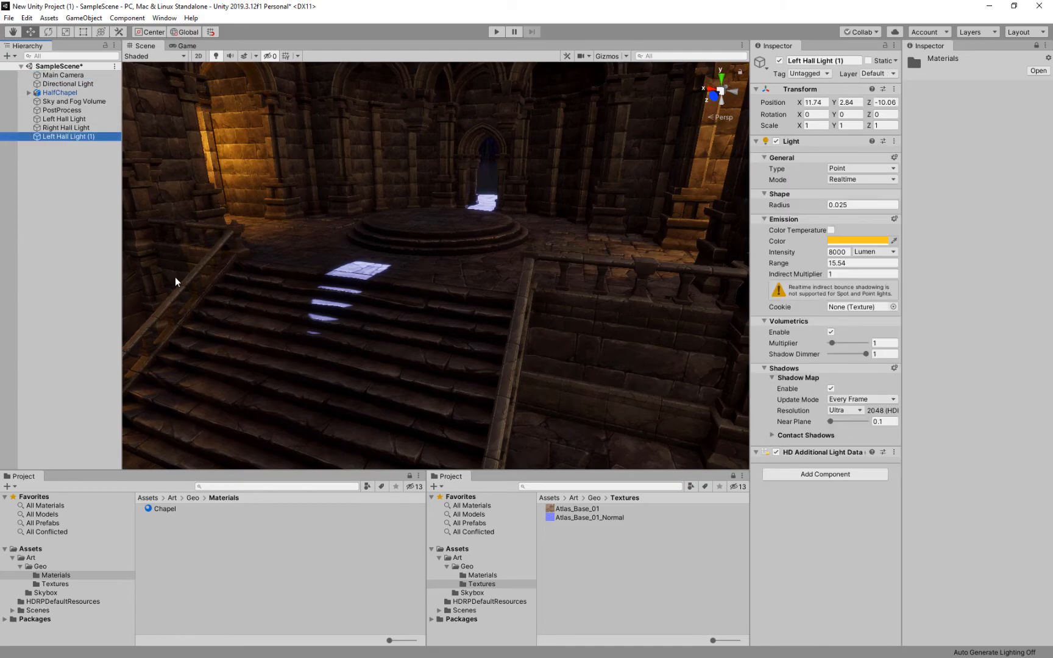
{"action": "left_click", "coordinate": [190, 46]}
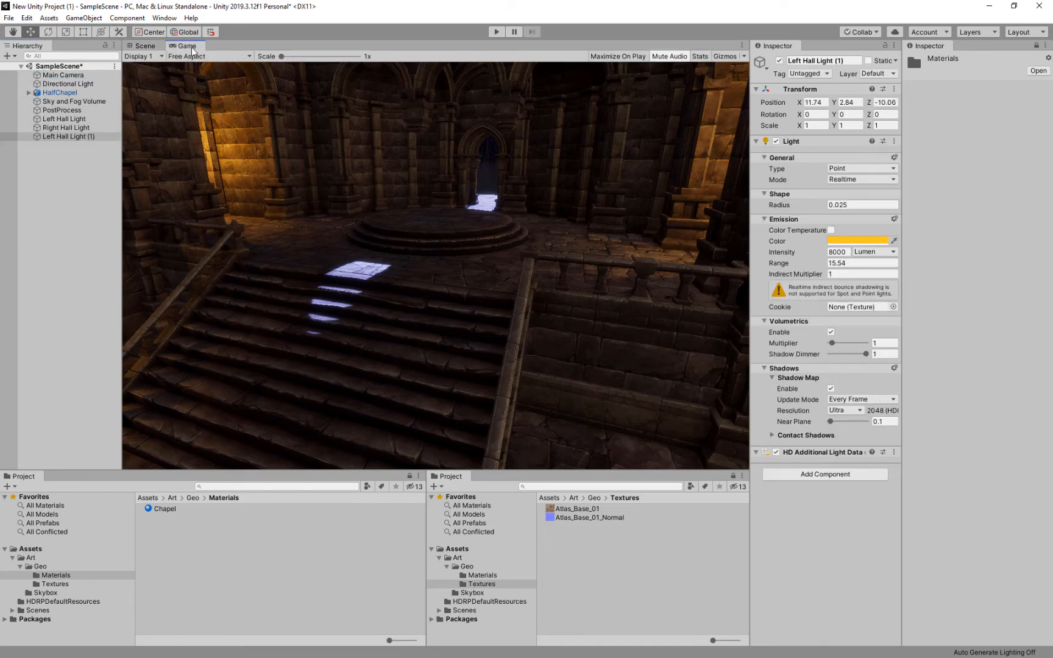
{"action": "left_click_drag", "start_coordinate": [186, 46], "coordinate": [653, 233]}
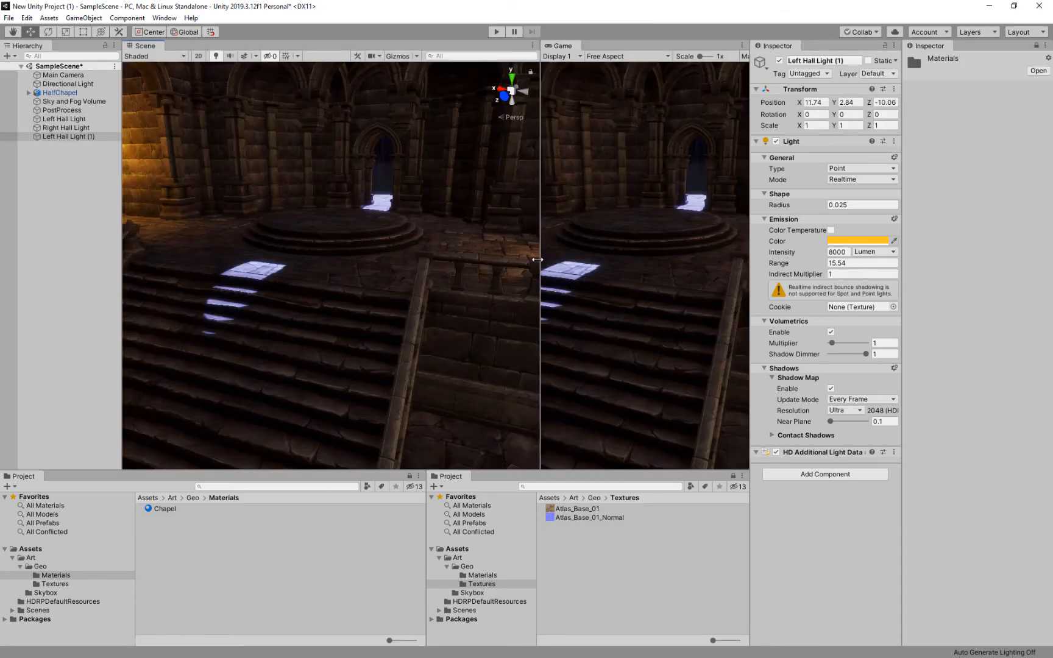
{"action": "left_click_drag", "start_coordinate": [545, 267], "coordinate": [266, 264]}
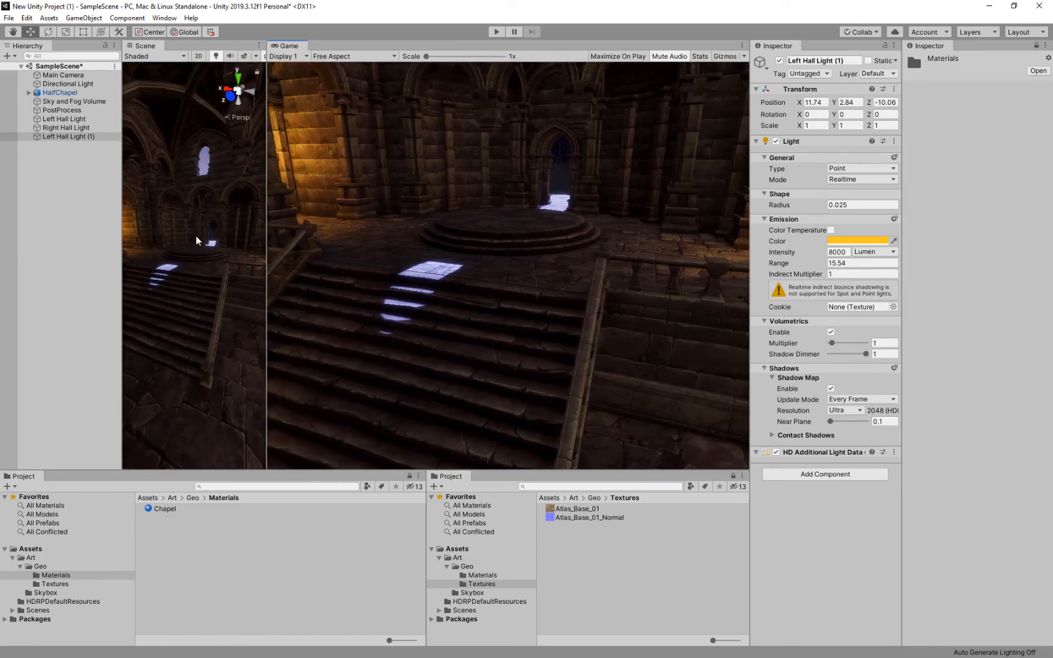
Move the duplicated light by the lower archway to about X 9.04 and regroup the Game view with the Scene view
{"action": "middle_click_drag", "start_coordinate": [134, 274], "coordinate": [222, 257]}
{"action": "left_click_drag", "start_coordinate": [222, 257], "coordinate": [161, 264], "text": "alt"}
{"action": "mouse_move", "coordinate": [159, 259]}
{"action": "middle_mouse_down"}
{"action": "mouse_move", "coordinate": [226, 236]}
{"action": "mouse_move", "coordinate": [170, 255]}
{"action": "middle_mouse_up"}
{"action": "left_click_drag", "start_coordinate": [171, 274], "coordinate": [132, 251], "text": "alt"}
{"action": "left_click", "coordinate": [332, 266], "text": "alt"}
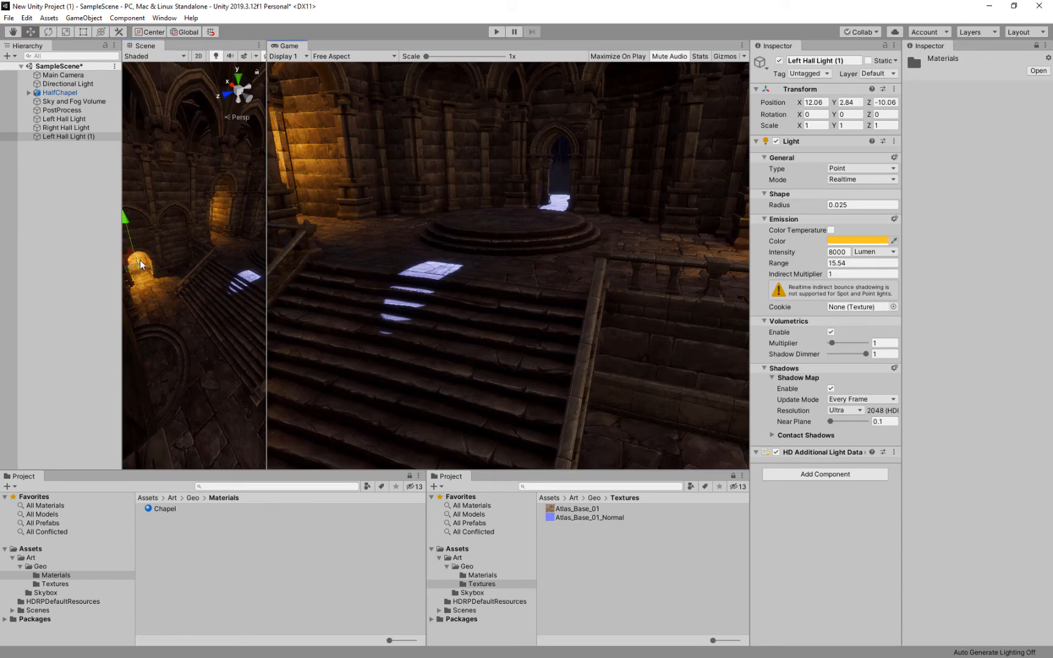
{"action": "left_click_drag", "start_coordinate": [132, 251], "coordinate": [133, 258]}
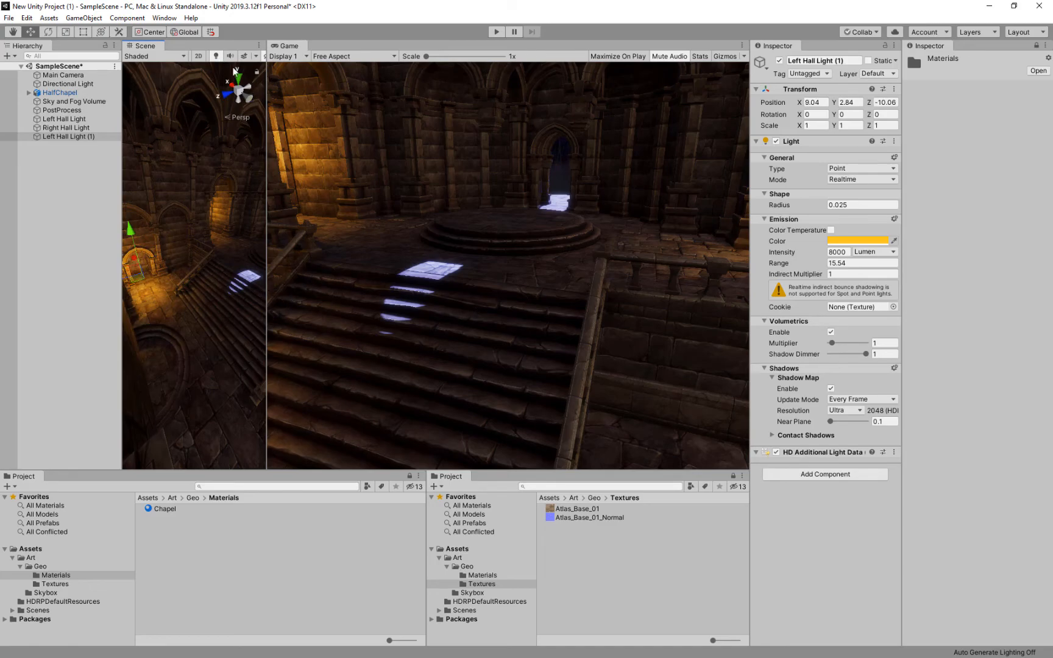
{"action": "left_click_drag", "start_coordinate": [280, 44], "coordinate": [176, 46]}
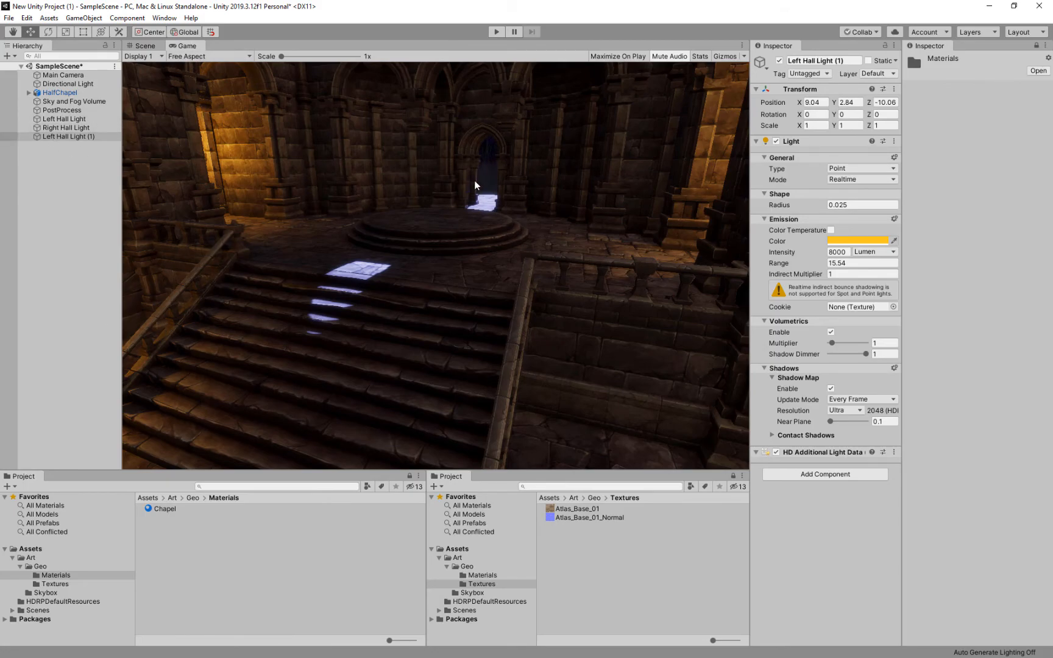
Rename the duplicated light by the lower archway to "lower light"
{"action": "left_click", "coordinate": [91, 137]}
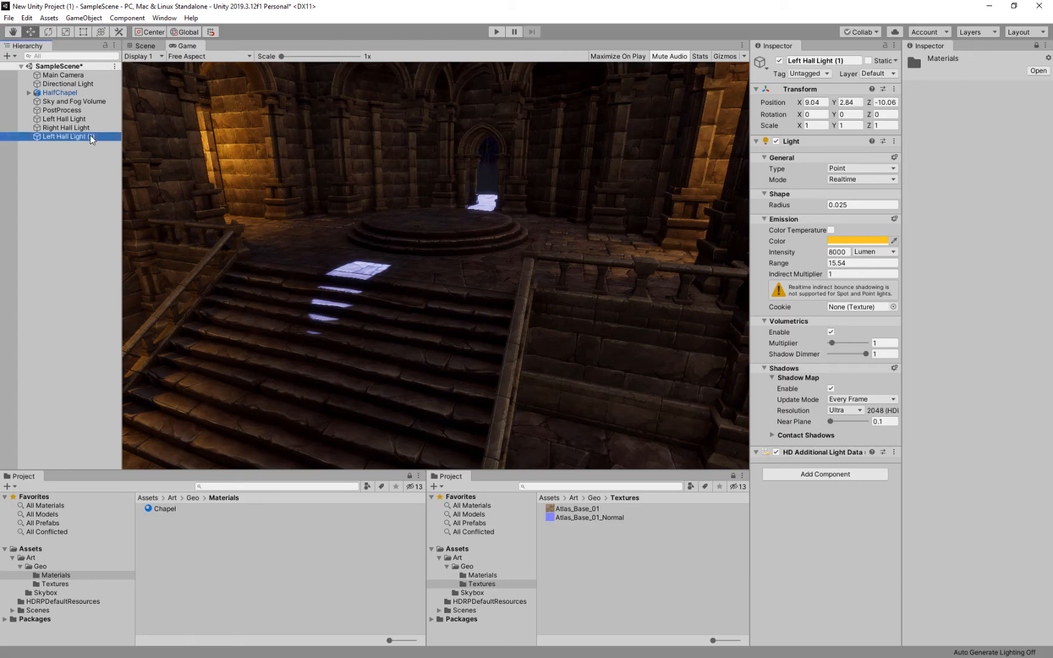
{"action": "left_click", "coordinate": [91, 137]}
{"action": "type", "text": "lower"}
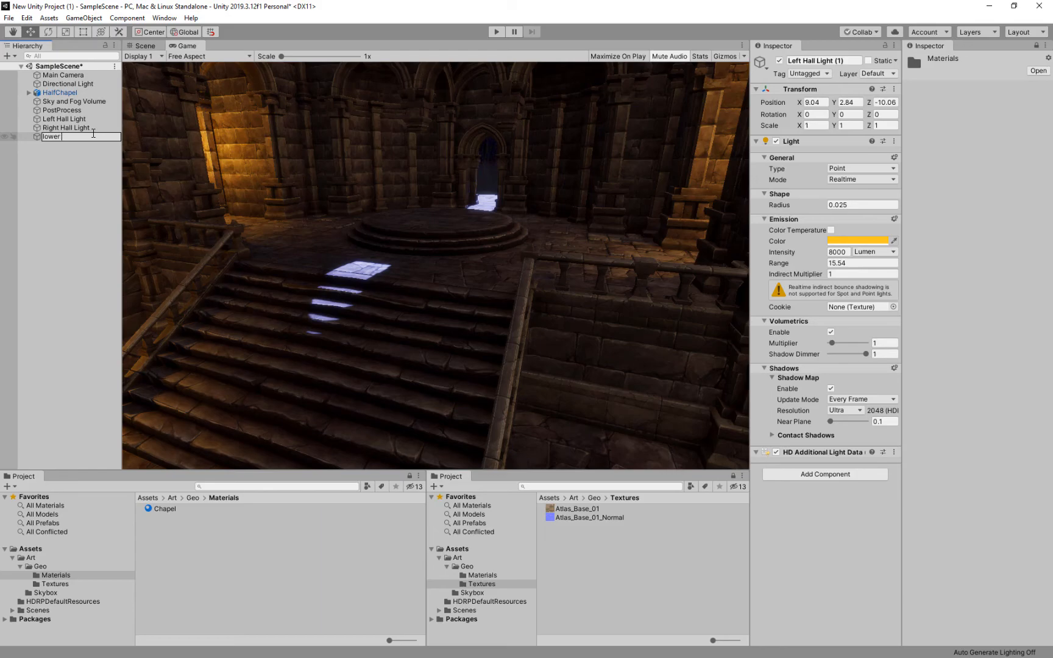
{"action": "type", "text": " light"}
{"action": "key", "text": "Return"}
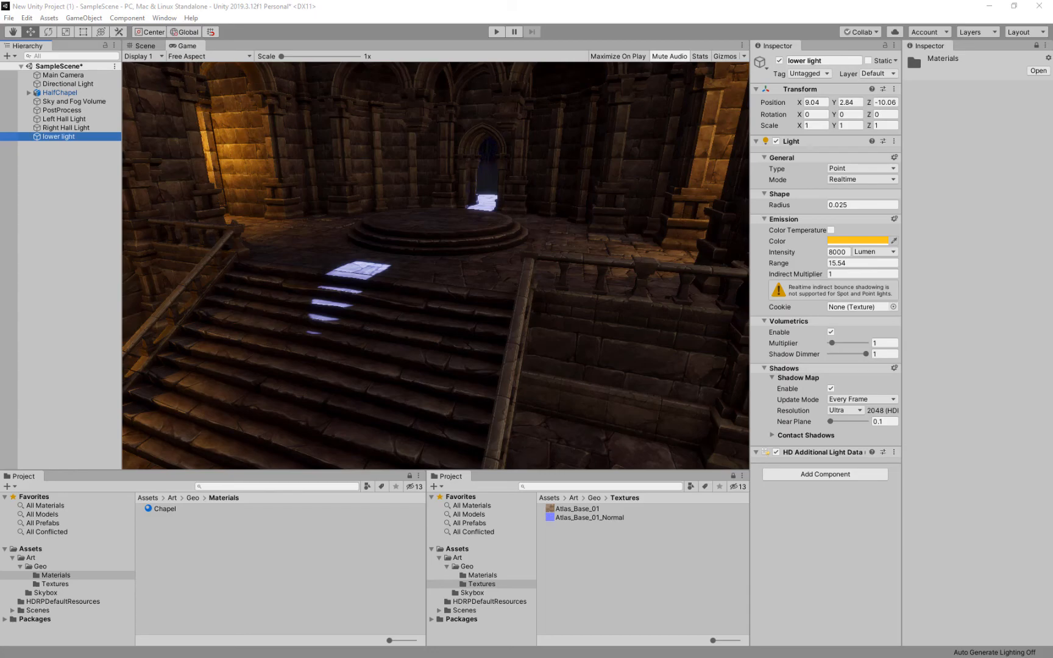
Bring the floating Scene view onto this screen, maximize it and show the gizmos
{"action": "left_click_drag", "start_coordinate": [0, 79], "coordinate": [487, 100]}
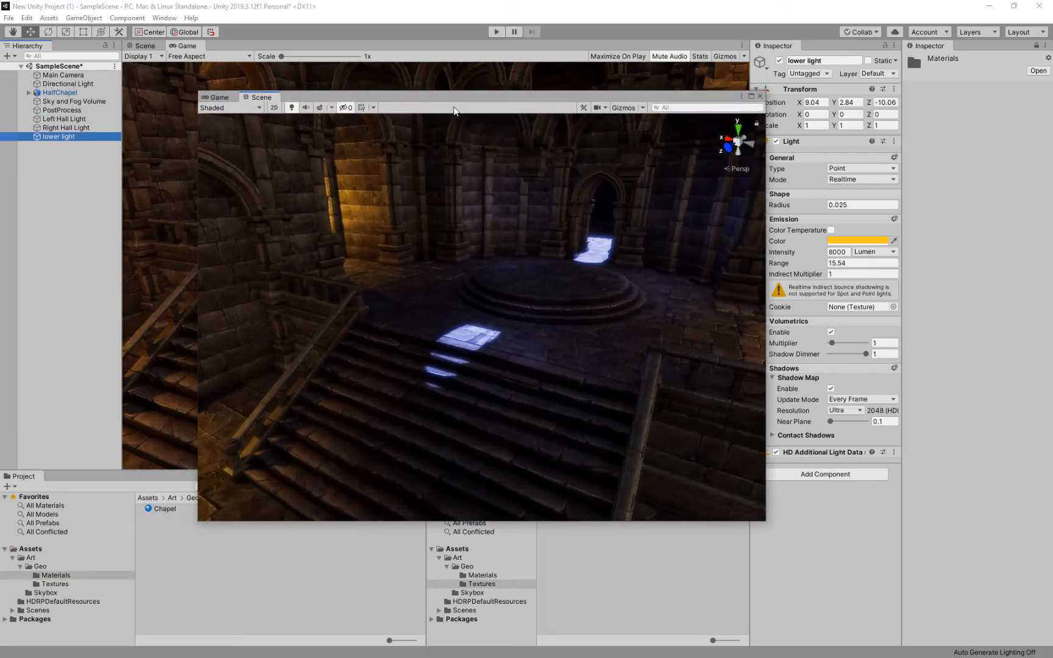
{"action": "left_click", "coordinate": [751, 96]}
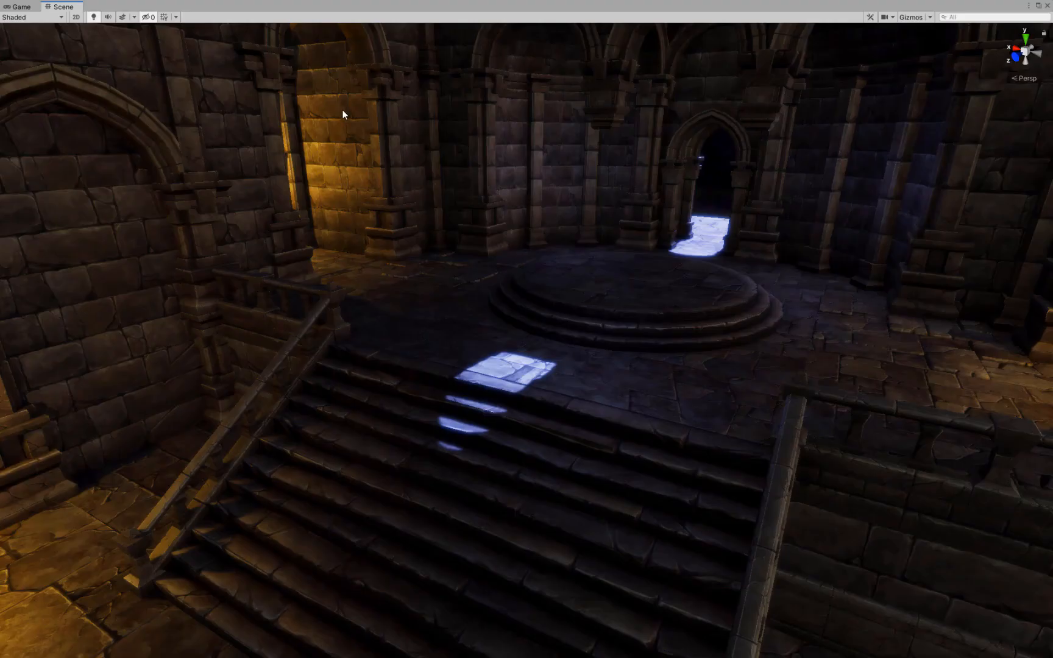
{"action": "left_click", "coordinate": [910, 16]}
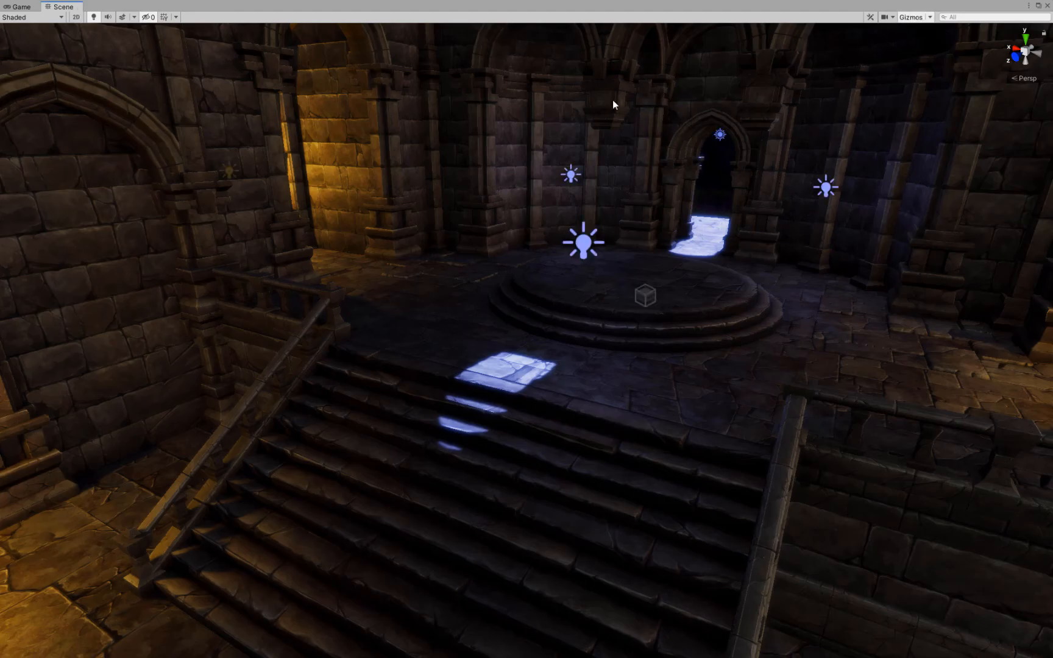
Shift the front blue fill light left past the round platform's edge and nudge the right blue light slightly toward the wall
{"action": "left_click", "coordinate": [721, 134]}
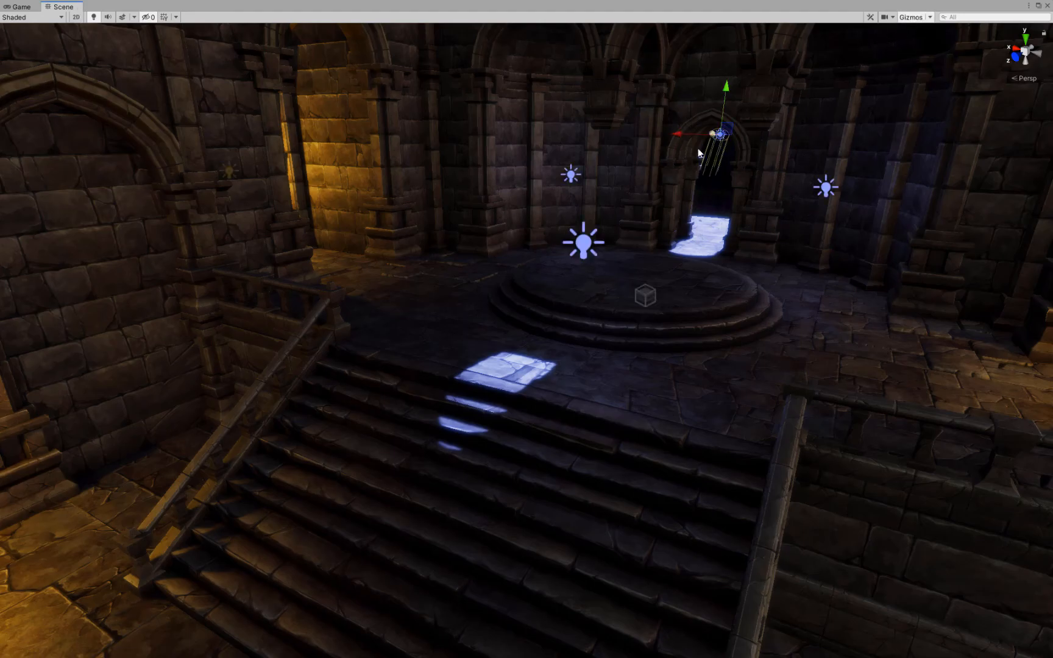
{"action": "left_click", "coordinate": [584, 244]}
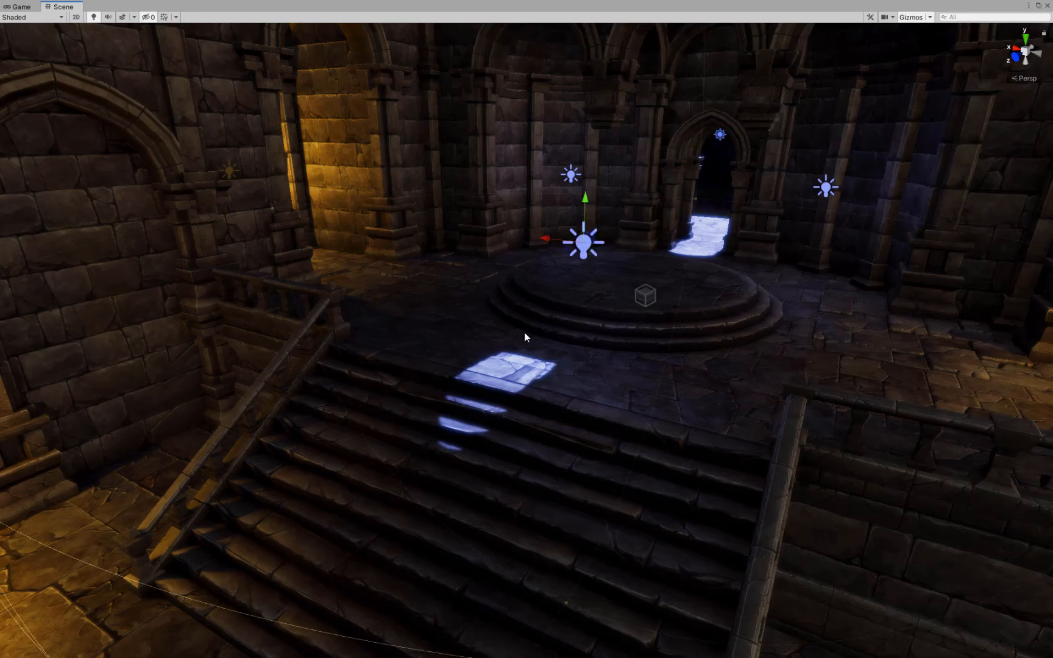
{"action": "left_click_drag", "start_coordinate": [546, 239], "coordinate": [516, 238]}
{"action": "left_click", "coordinate": [571, 175]}
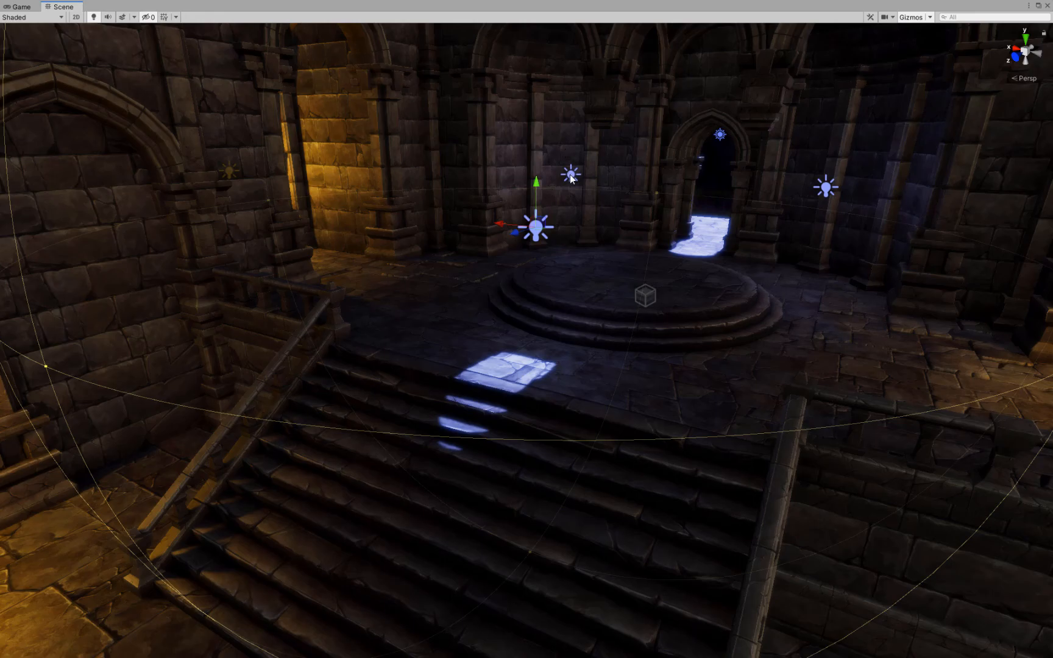
{"action": "left_click", "coordinate": [828, 184]}
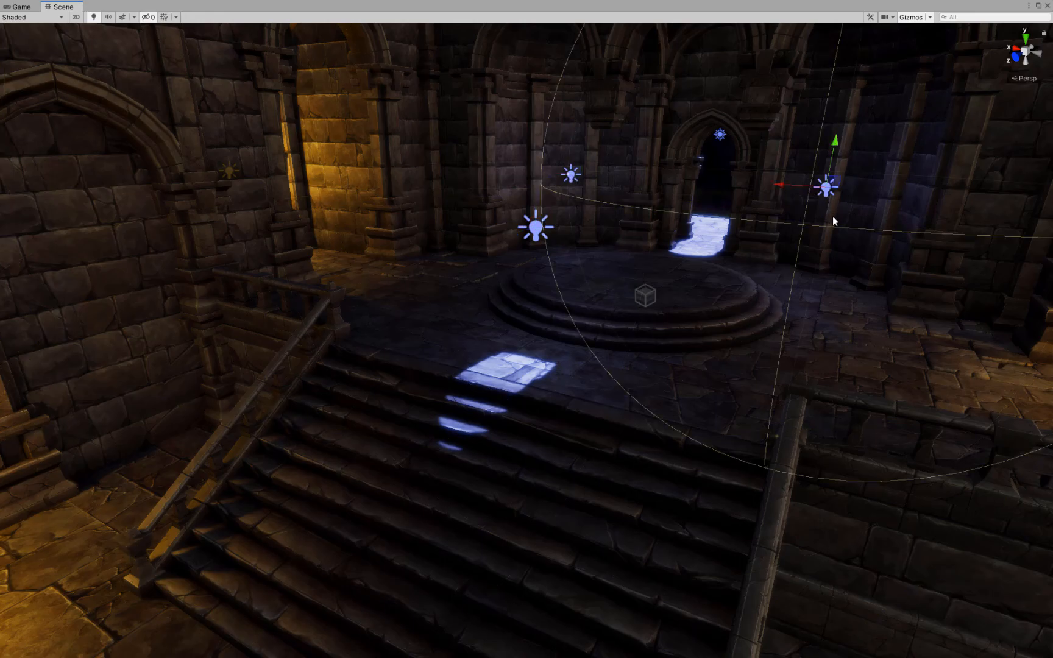
{"action": "mouse_move", "coordinate": [792, 186]}
{"action": "left_mouse_down"}
{"action": "mouse_move", "coordinate": [778, 183]}
{"action": "mouse_move", "coordinate": [834, 190]}
{"action": "mouse_move", "coordinate": [782, 206]}
{"action": "mouse_move", "coordinate": [796, 208]}
{"action": "left_mouse_up"}
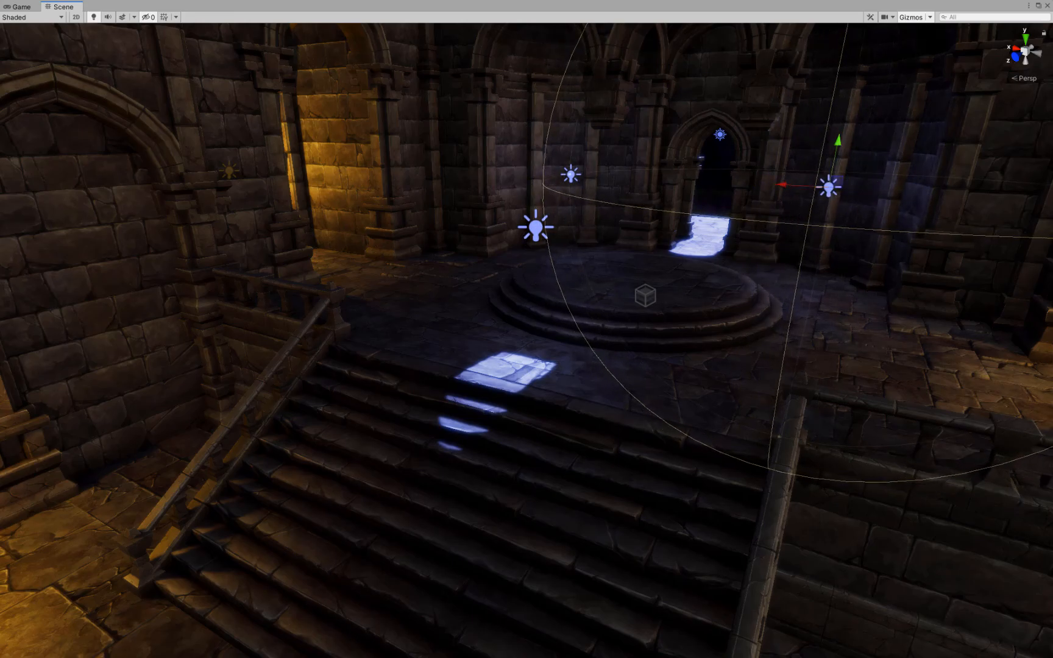
Select the three blue fill lights together and toggle them off and on to compare their effect on the chapel
{"action": "left_click", "coordinate": [570, 174]}
{"action": "left_click", "coordinate": [535, 227]}
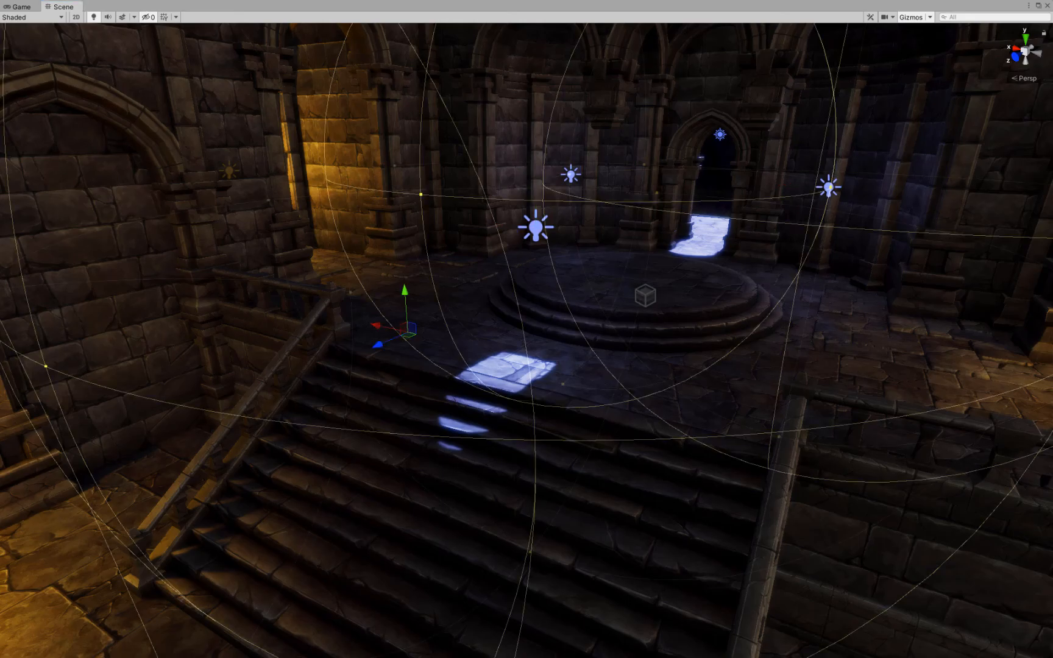
{"action": "key", "text": "alt+shift+a"}
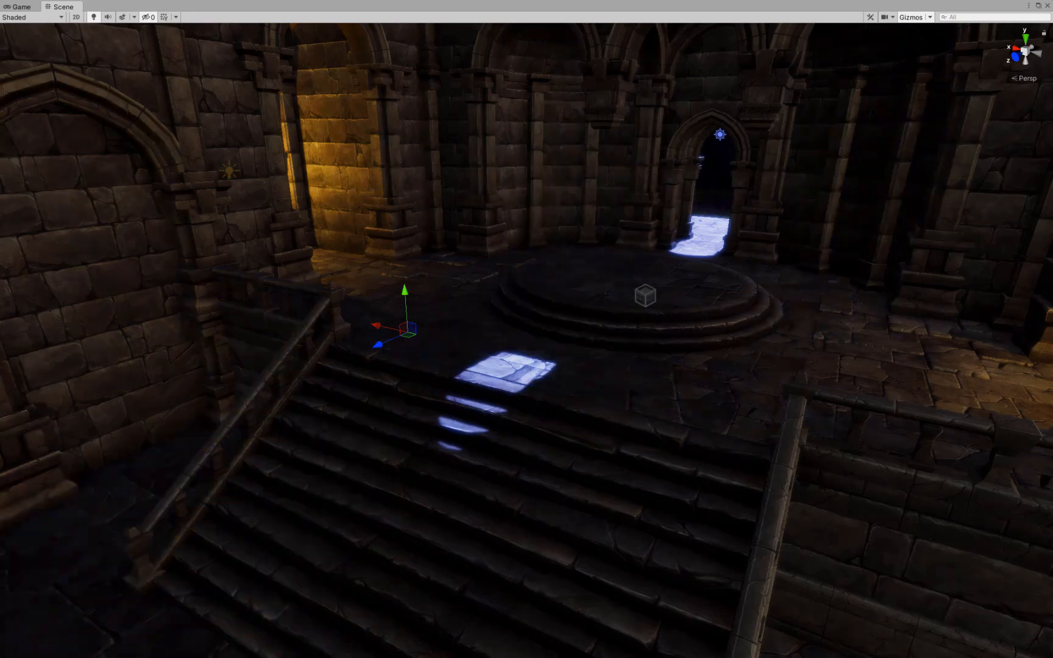
{"action": "key", "text": "alt+shift+a"}
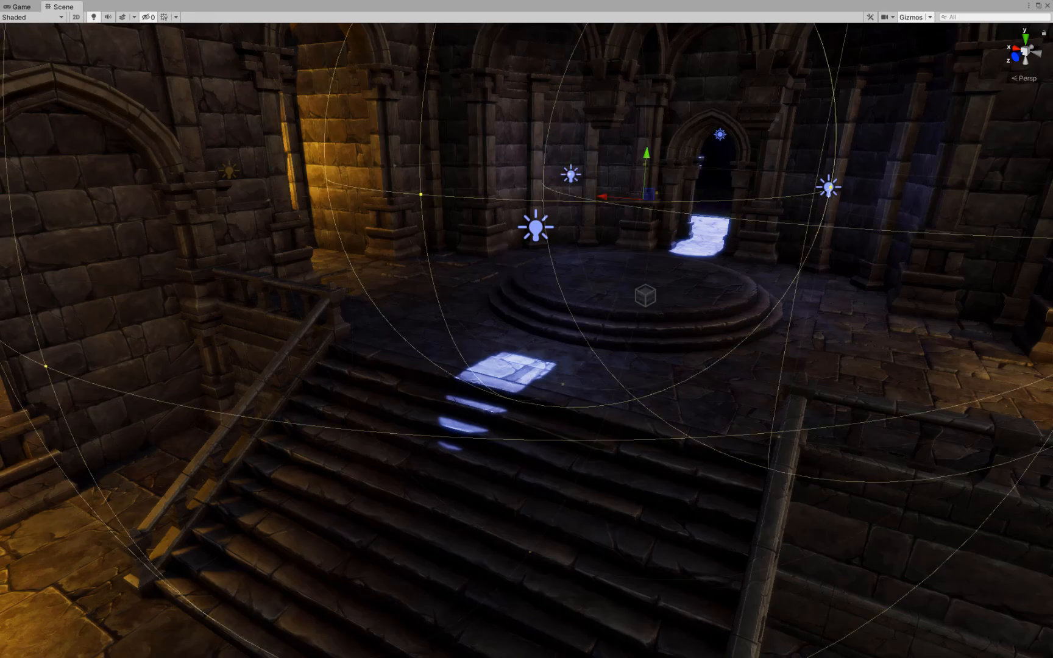
{"action": "key", "text": "alt+shift+a"}
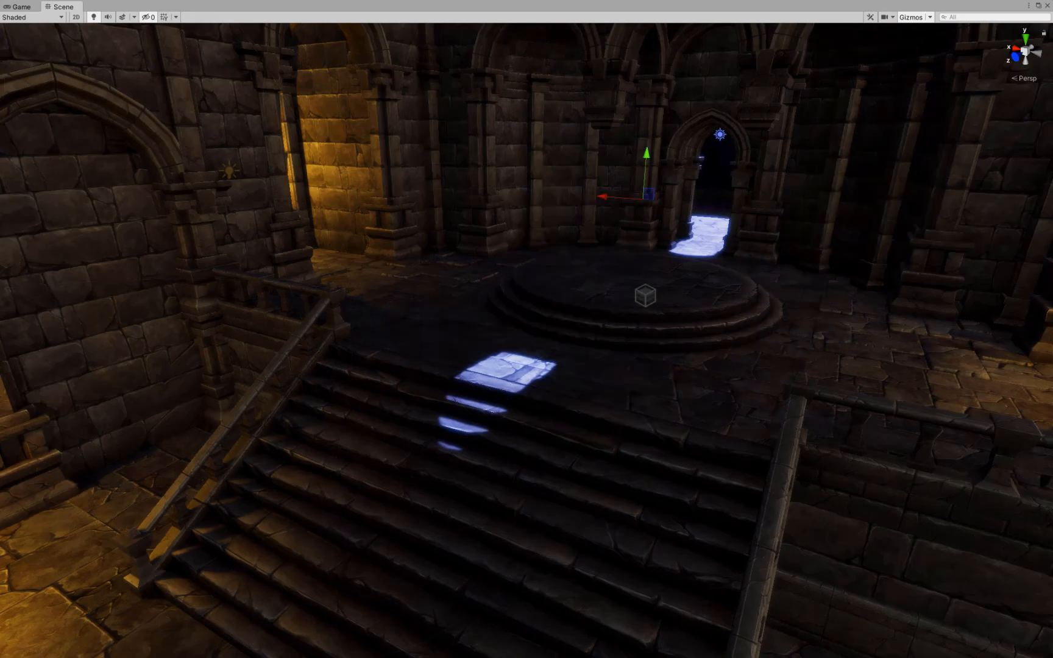
{"action": "key", "text": "alt+shift+a"}
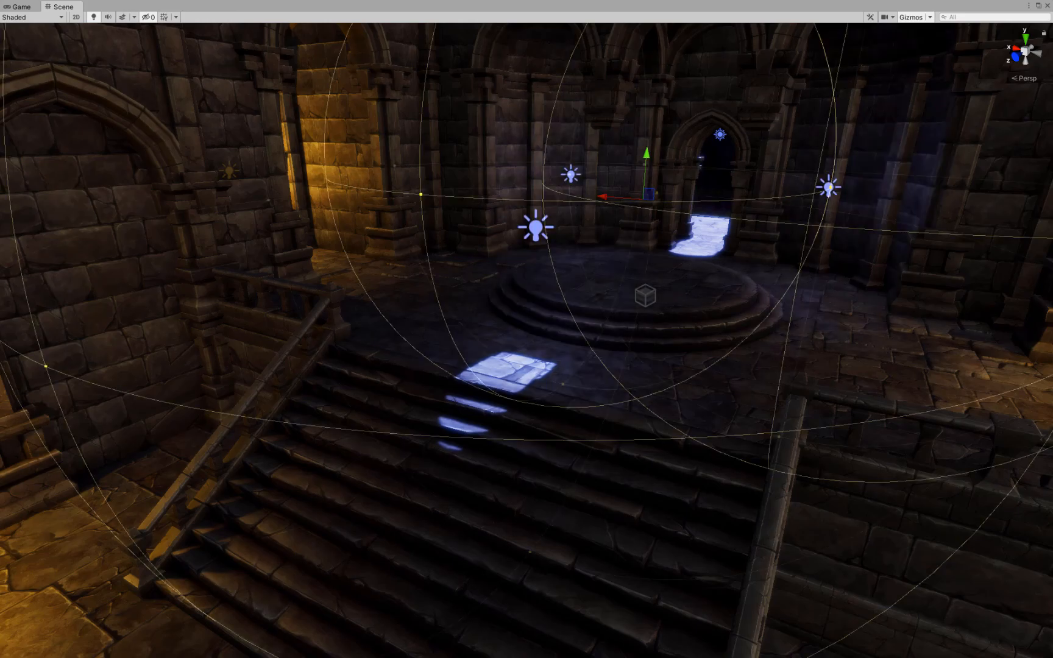
Raise the front blue fill light to about the apparent height of the other two blue lights
{"action": "left_click", "coordinate": [534, 226]}
{"action": "left_click_drag", "start_coordinate": [535, 184], "coordinate": [539, 142]}
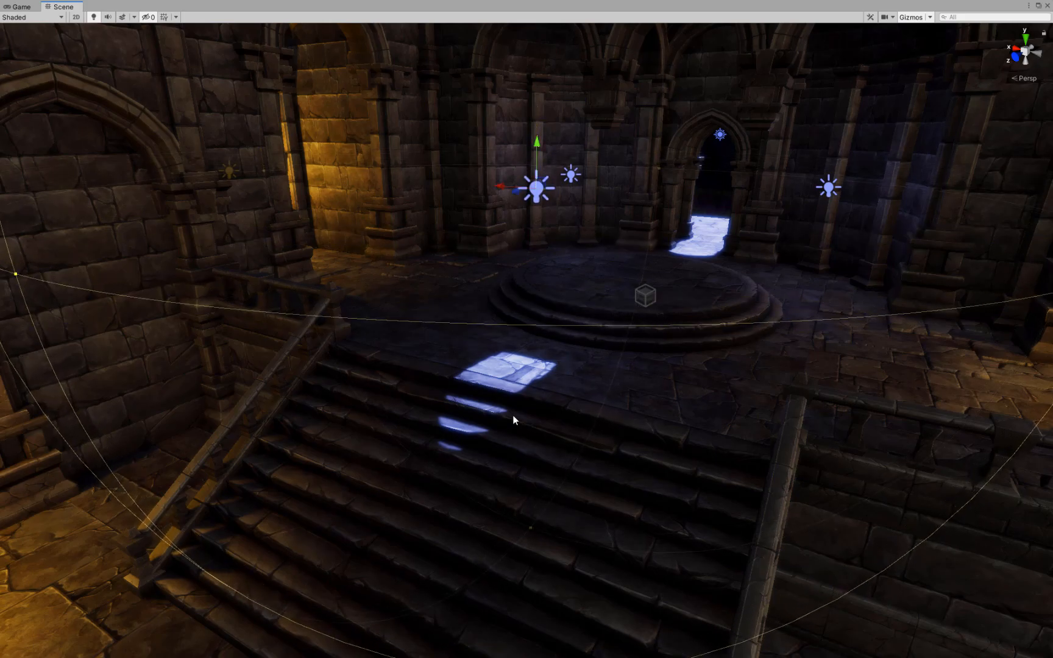
Compare the chapel with all three blue lights off and on after the height change, and hide the gizmos
{"action": "left_click", "coordinate": [828, 186], "text": "shift"}
{"action": "left_click", "coordinate": [570, 175], "text": "shift"}
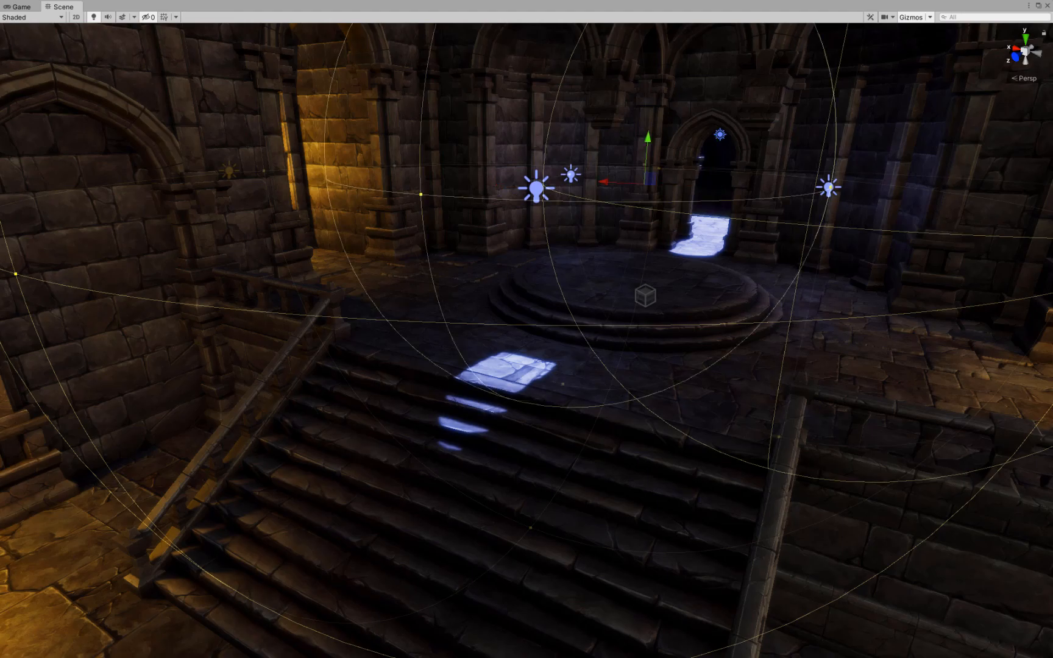
{"action": "key", "text": "alt+shift+a"}
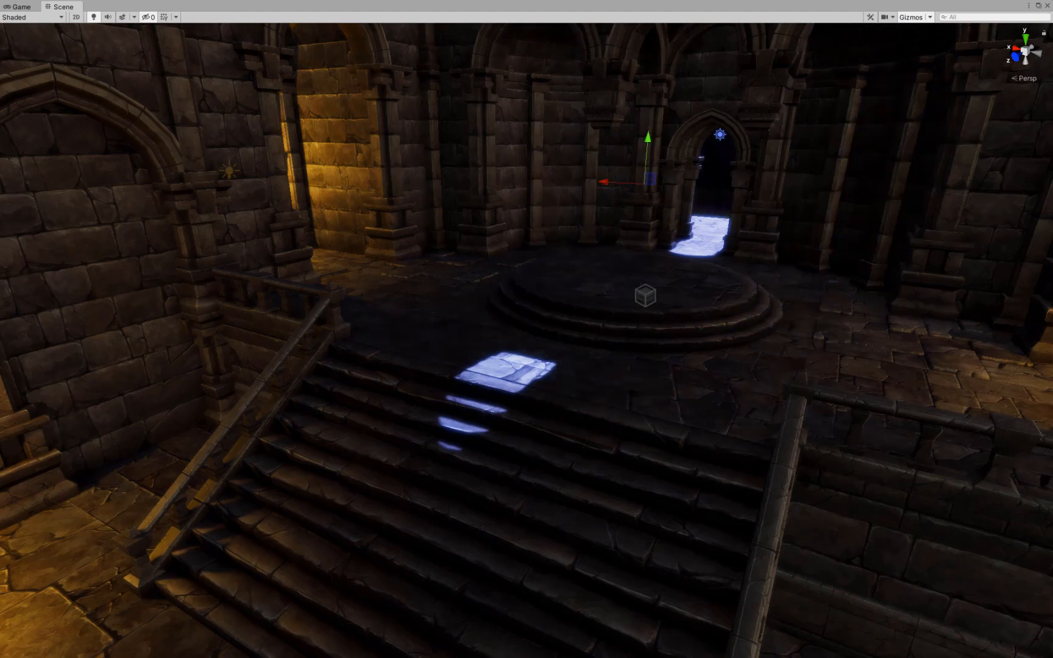
{"action": "key", "text": "alt+shift+a"}
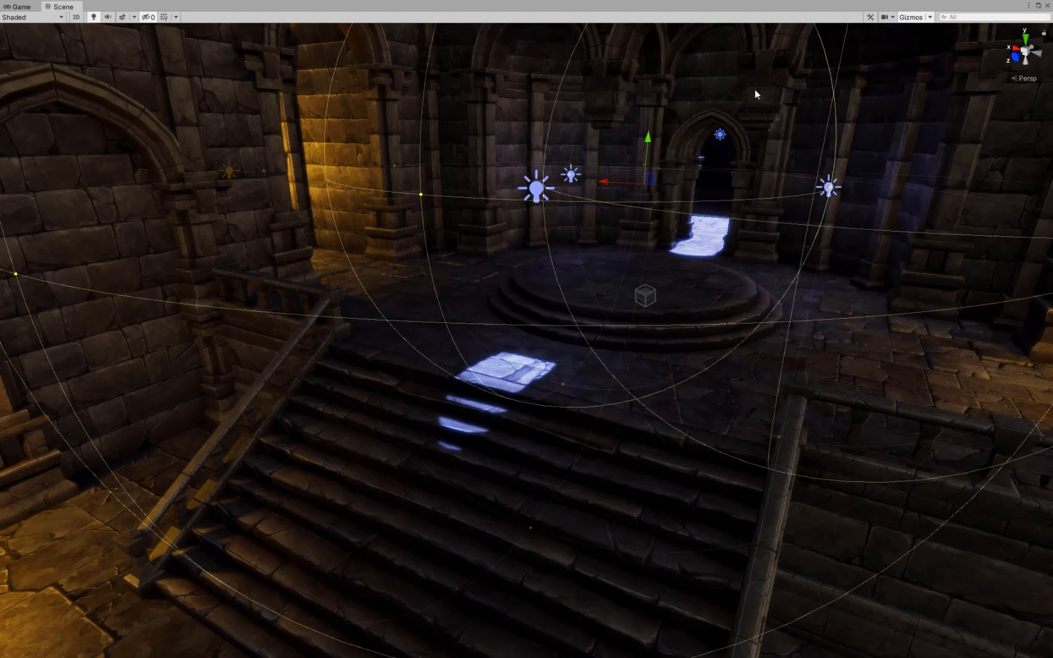
{"action": "left_click", "coordinate": [910, 17]}
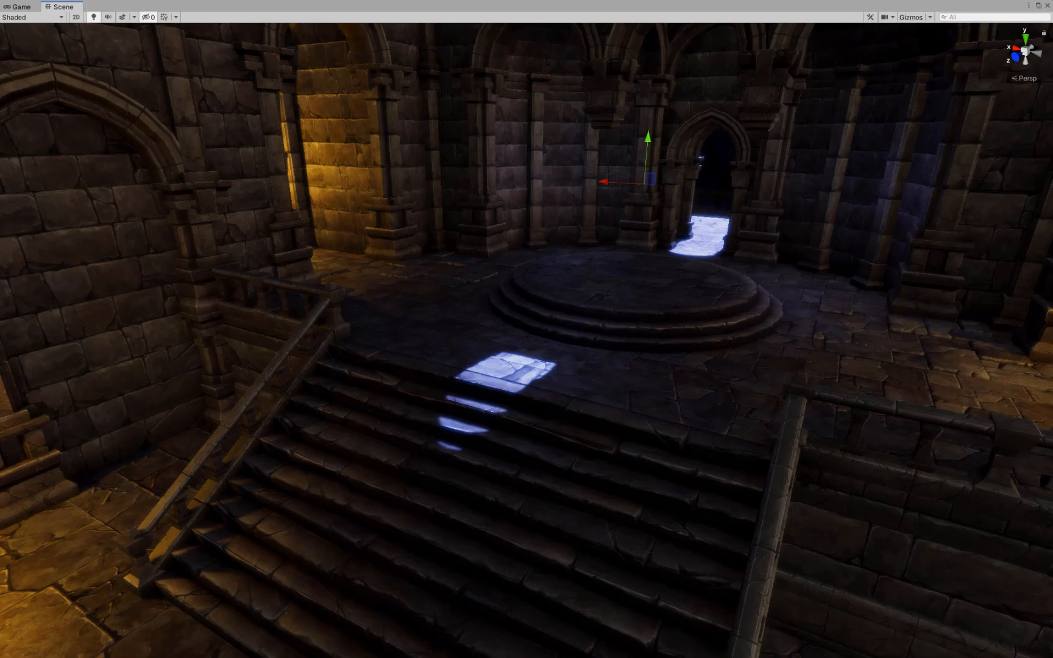